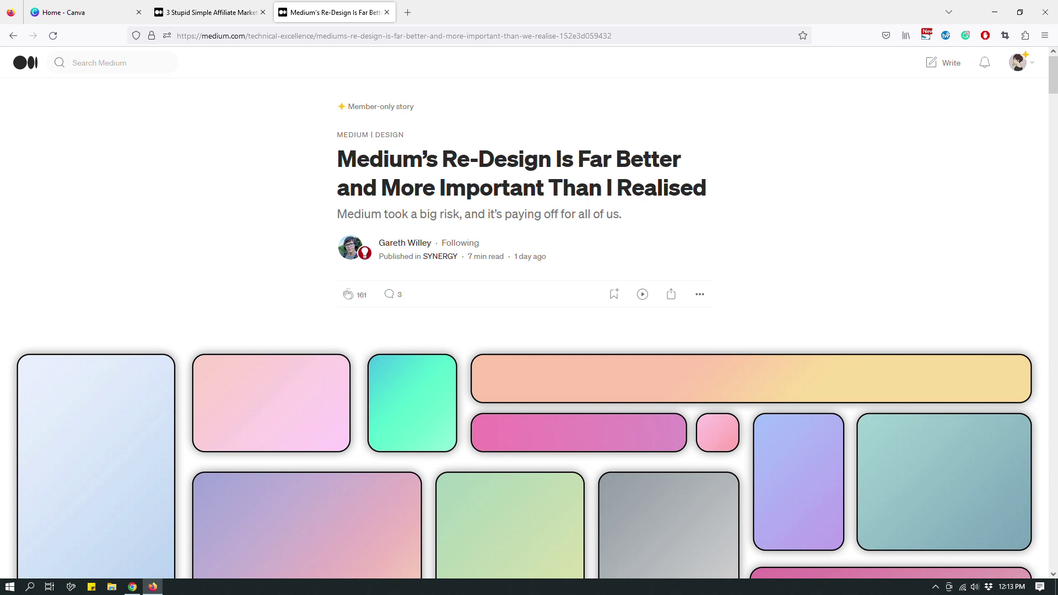
- Scroll the Medium article to its three closing banners: notifications, unlimited articles and $2 hot chocolate
{"action": "scroll", "coordinate": [529, 312], "scroll_direction": "down", "scroll_amount": 15}
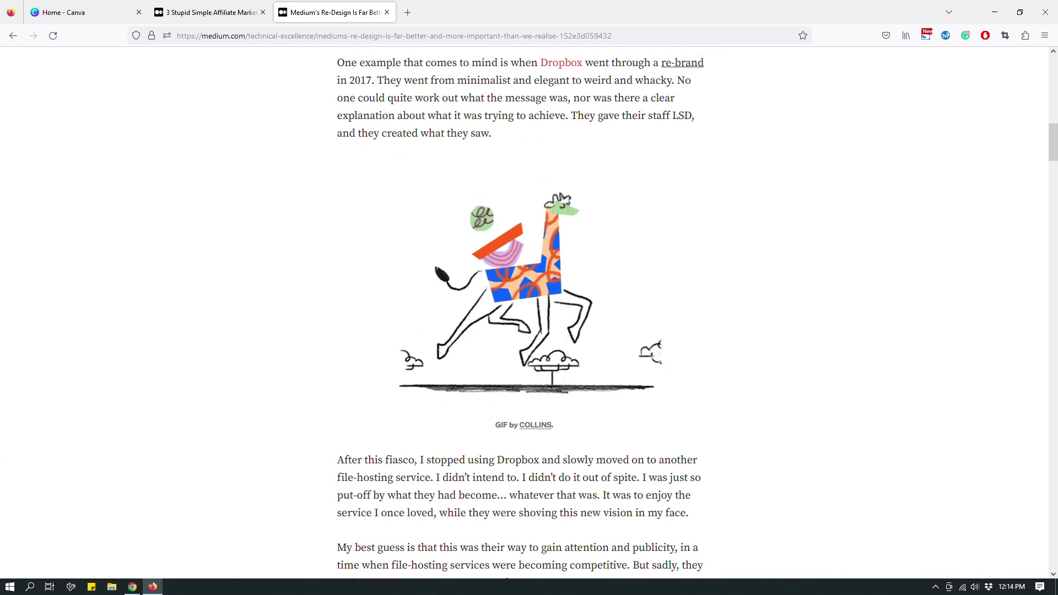
{"action": "scroll", "coordinate": [529, 312], "scroll_direction": "down", "scroll_amount": 20}
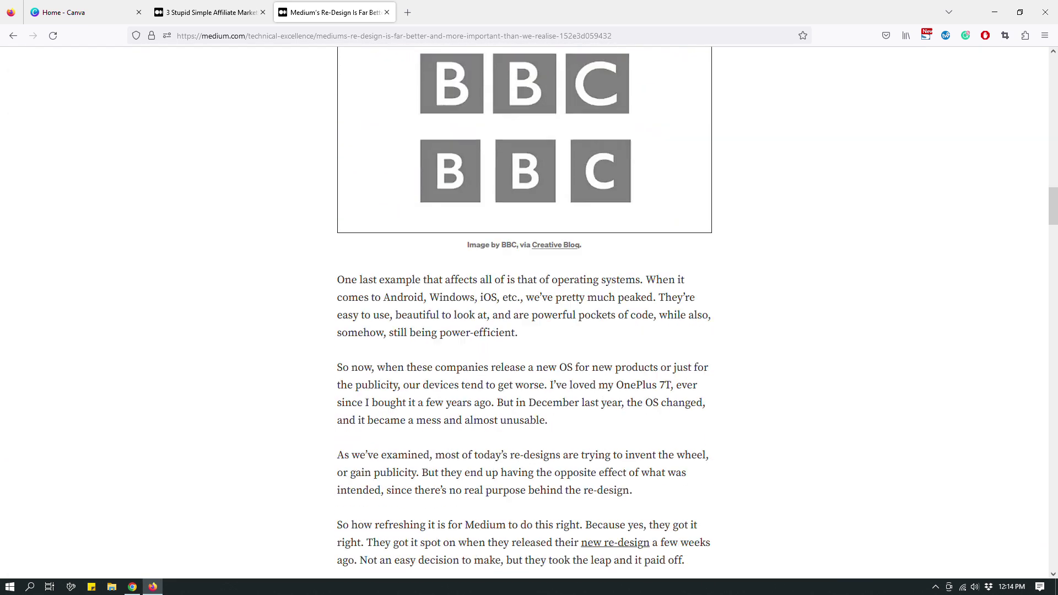
{"action": "scroll", "coordinate": [530, 312], "scroll_direction": "down", "scroll_amount": 20}
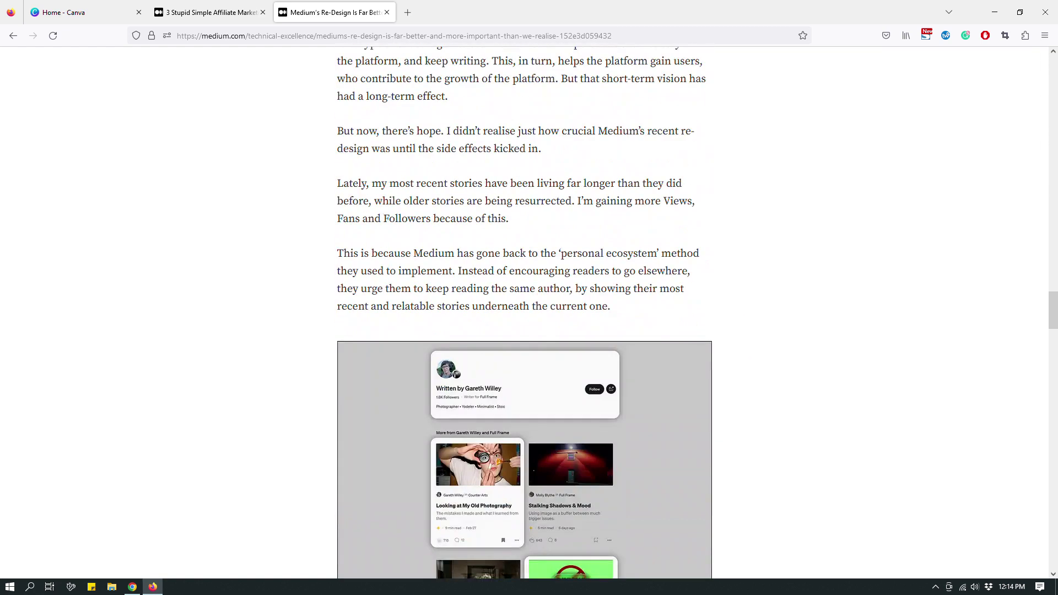
{"action": "scroll", "coordinate": [529, 313], "scroll_direction": "down", "scroll_amount": 20}
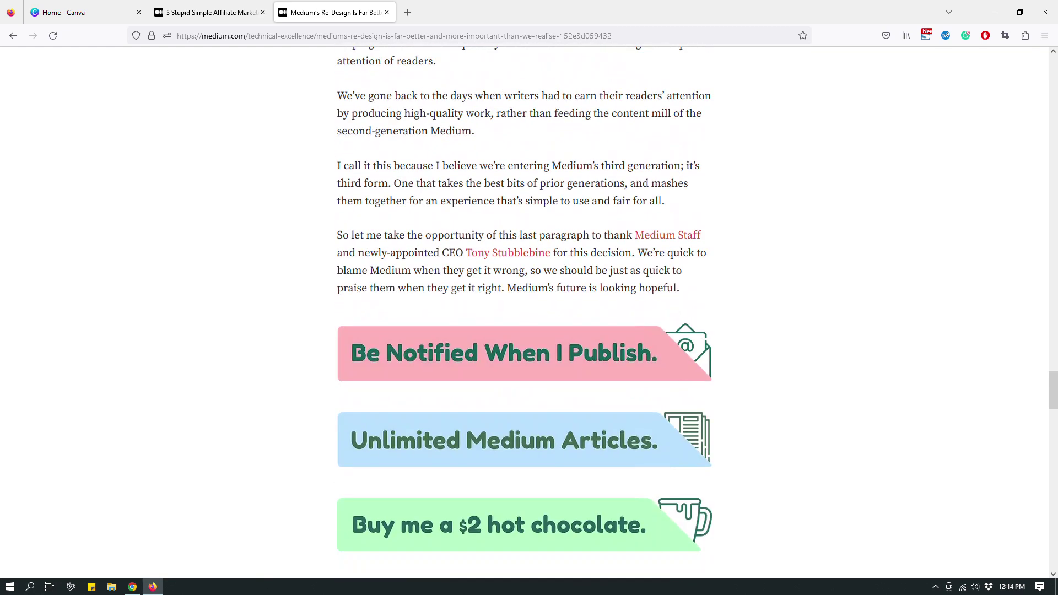
{"action": "scroll", "coordinate": [529, 313], "scroll_direction": "down", "scroll_amount": 1}
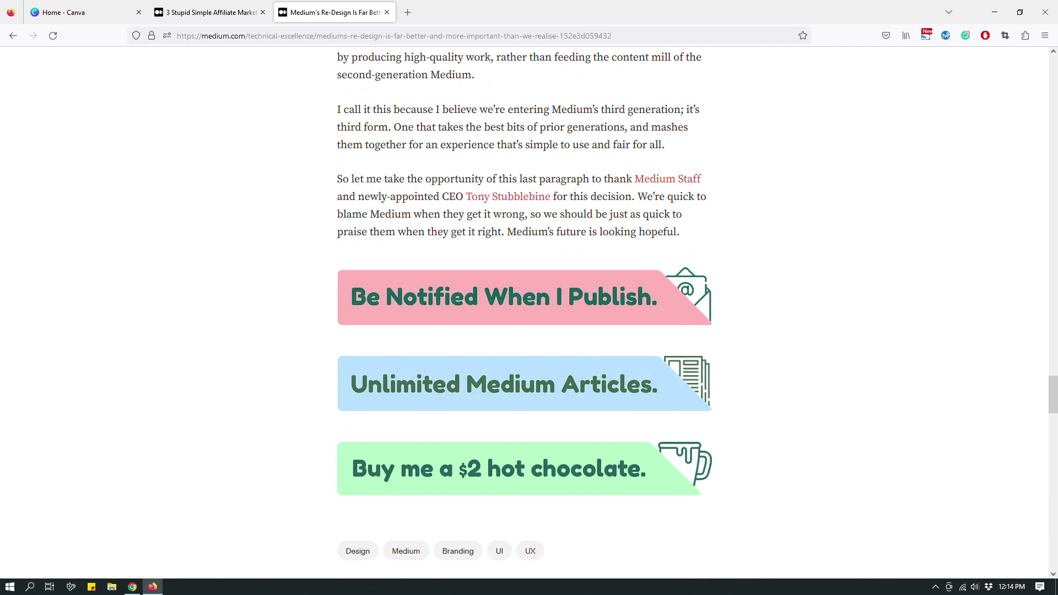
{"action": "left_click_drag", "start_coordinate": [439, 258], "coordinate": [723, 509]}
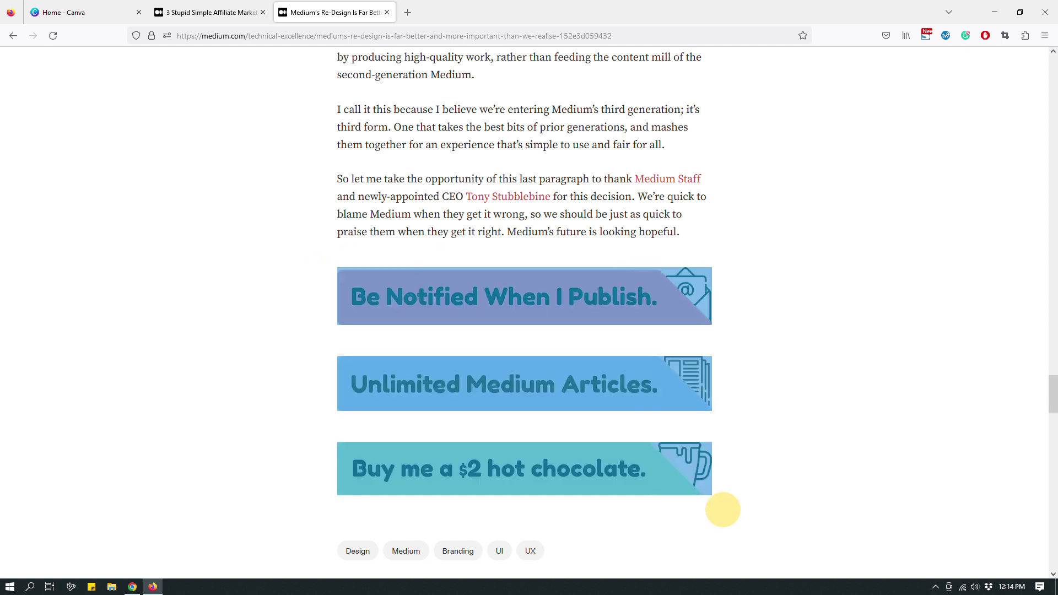
{"action": "left_click", "coordinate": [785, 388]}
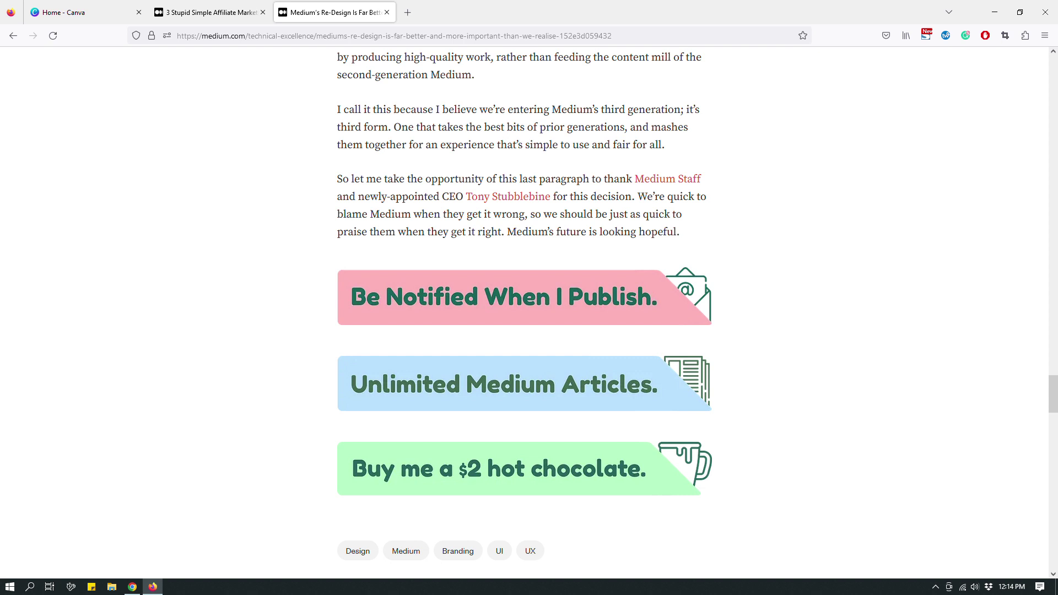
{"action": "scroll", "coordinate": [524, 313], "scroll_direction": "down", "scroll_amount": 2}
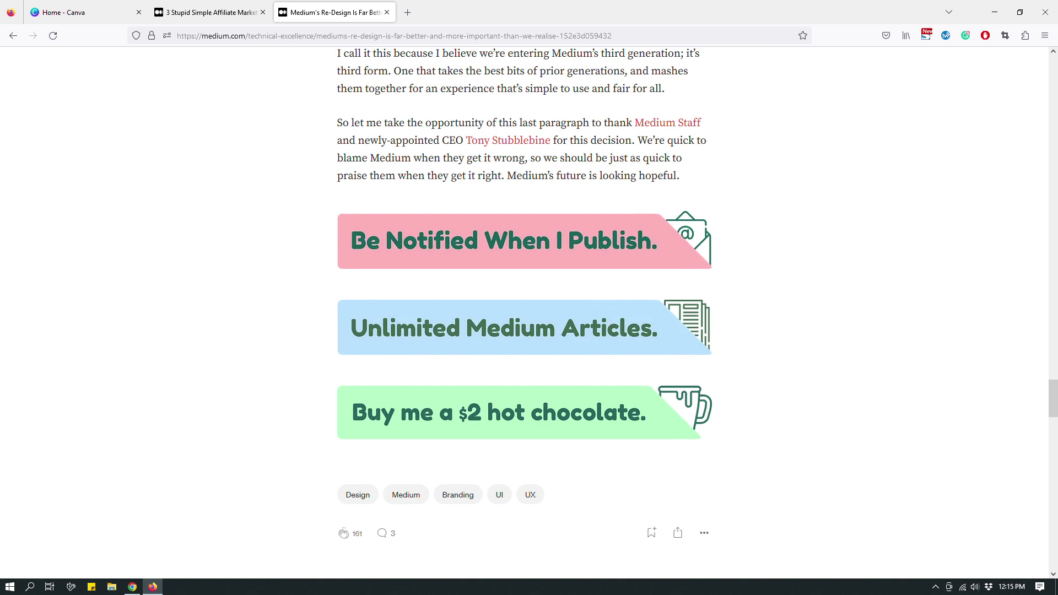
{"action": "scroll", "coordinate": [529, 315], "scroll_direction": "down", "scroll_amount": 1}
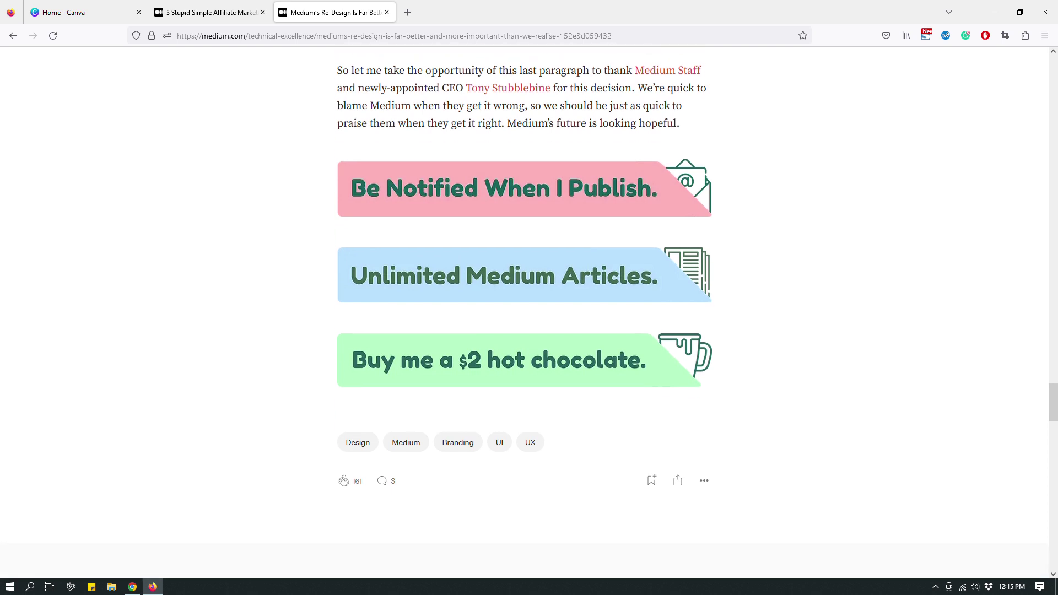
{"action": "scroll", "coordinate": [529, 314], "scroll_direction": "up", "scroll_amount": 3}
{"action": "scroll", "coordinate": [529, 314], "scroll_direction": "down", "scroll_amount": 1}
{"action": "scroll", "coordinate": [529, 314], "scroll_direction": "down", "scroll_amount": 2}
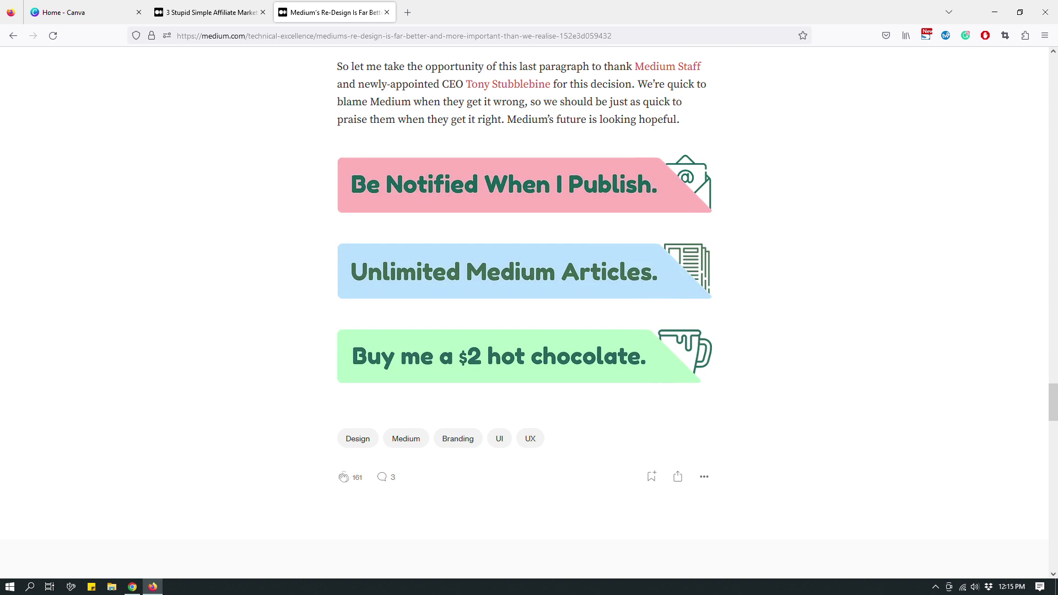
{"action": "scroll", "coordinate": [529, 315], "scroll_direction": "up", "scroll_amount": 3}
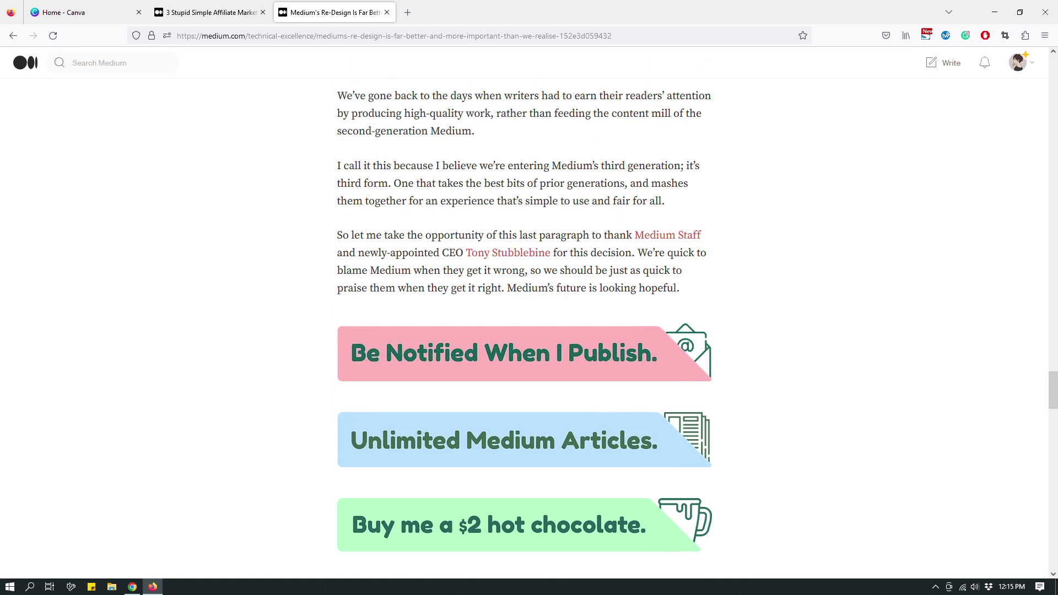
{"action": "scroll", "coordinate": [529, 314], "scroll_direction": "down", "scroll_amount": 2}
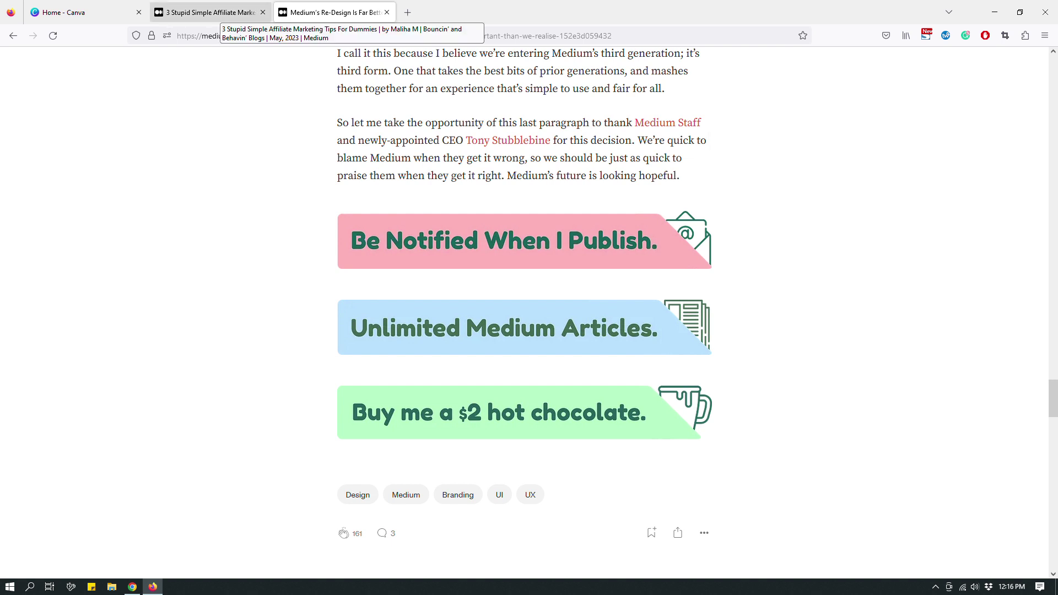
{"action": "left_click", "coordinate": [218, 12]}
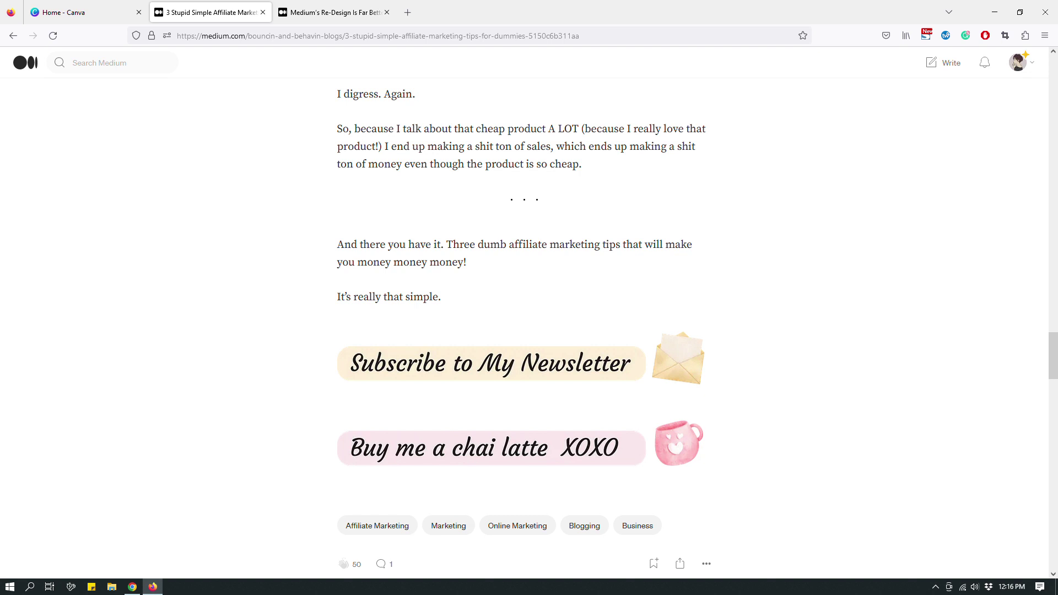
- Close the Re-Design article tab, leaving the affiliate marketing article with its newsletter and chai latte banners
{"action": "scroll", "coordinate": [525, 308], "scroll_direction": "down", "scroll_amount": 2}
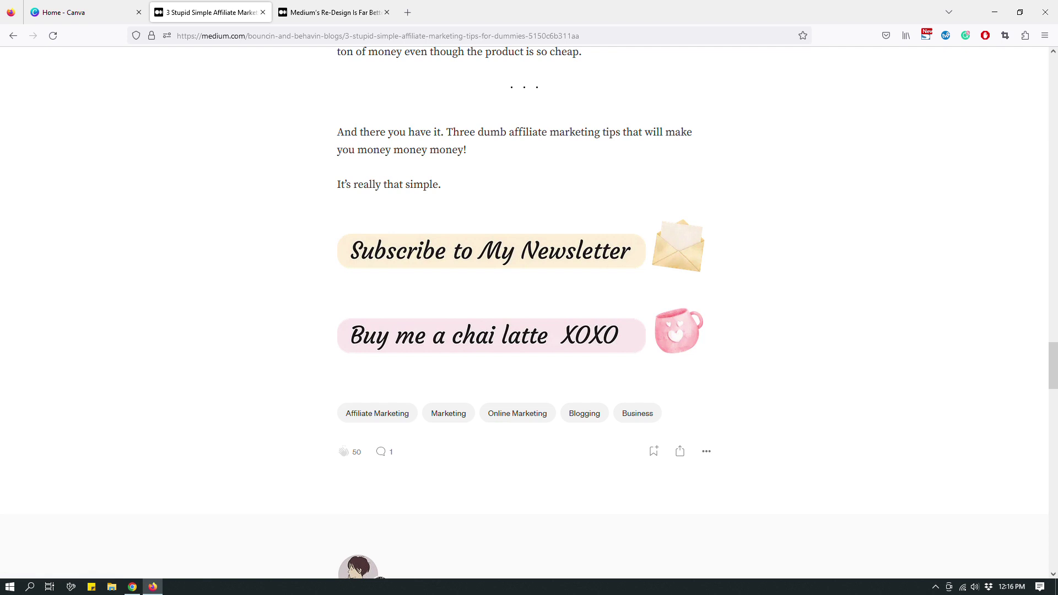
{"action": "scroll", "coordinate": [524, 308], "scroll_direction": "up", "scroll_amount": 2}
{"action": "scroll", "coordinate": [524, 309], "scroll_direction": "down", "scroll_amount": 1}
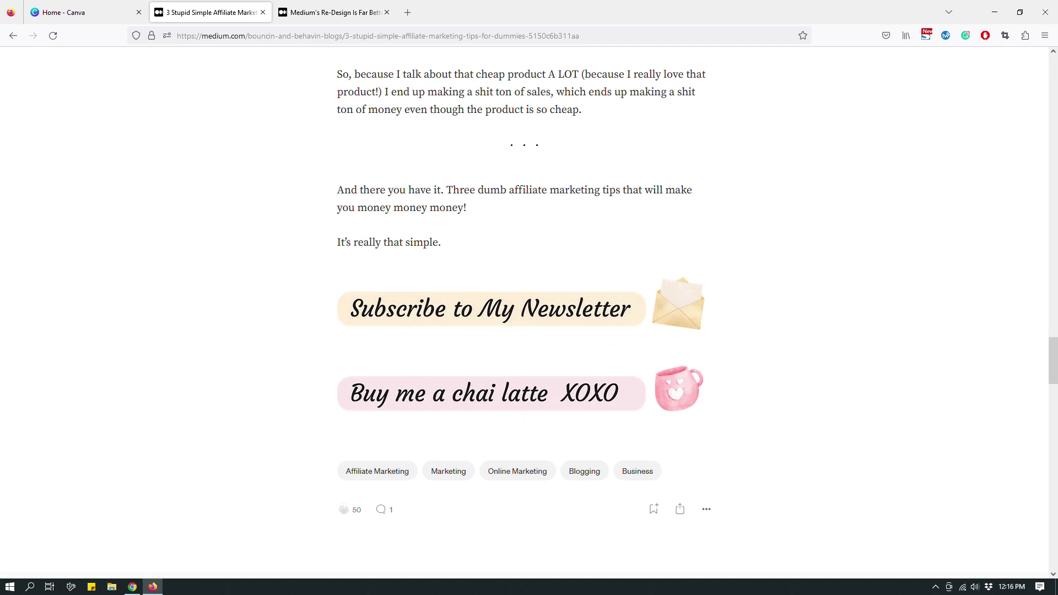
{"action": "key", "text": "ctrl+Tab"}
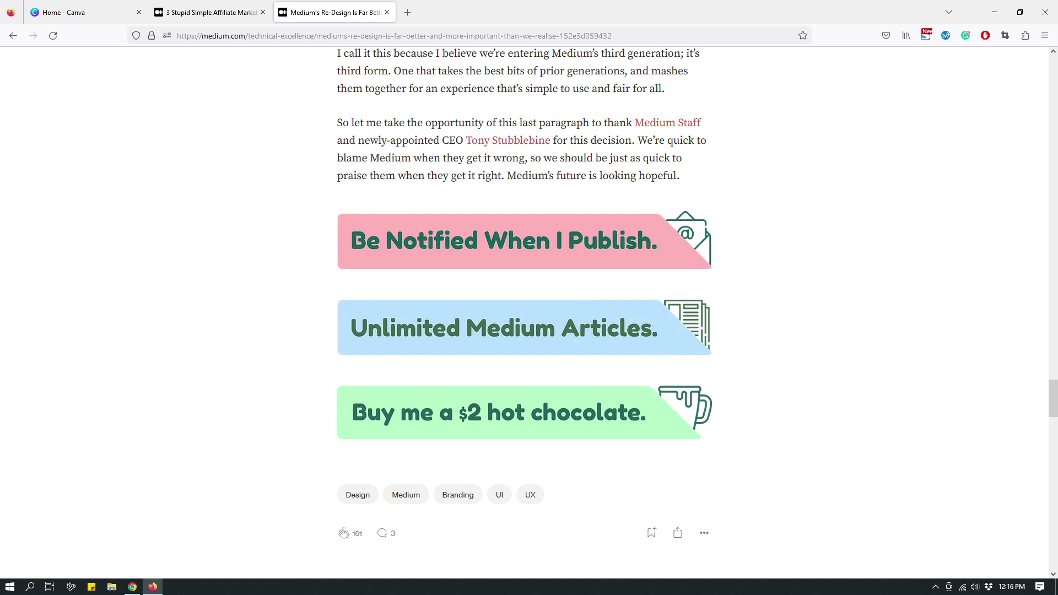
{"action": "left_click", "coordinate": [387, 12]}
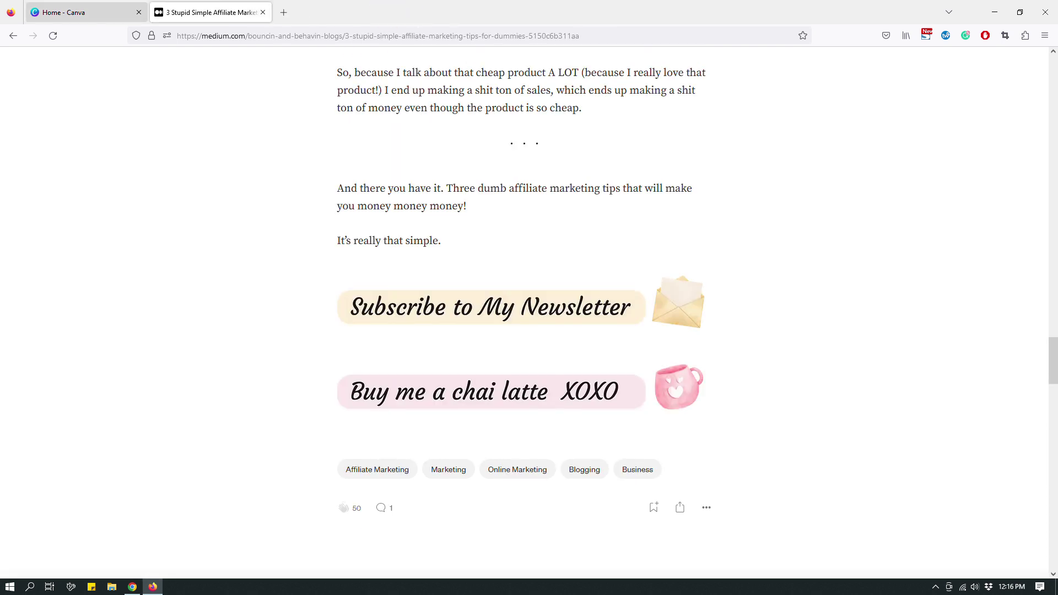
- On Canva's home page, choose Custom size under Create a design
{"action": "key", "text": "ctrl+shift+Tab"}
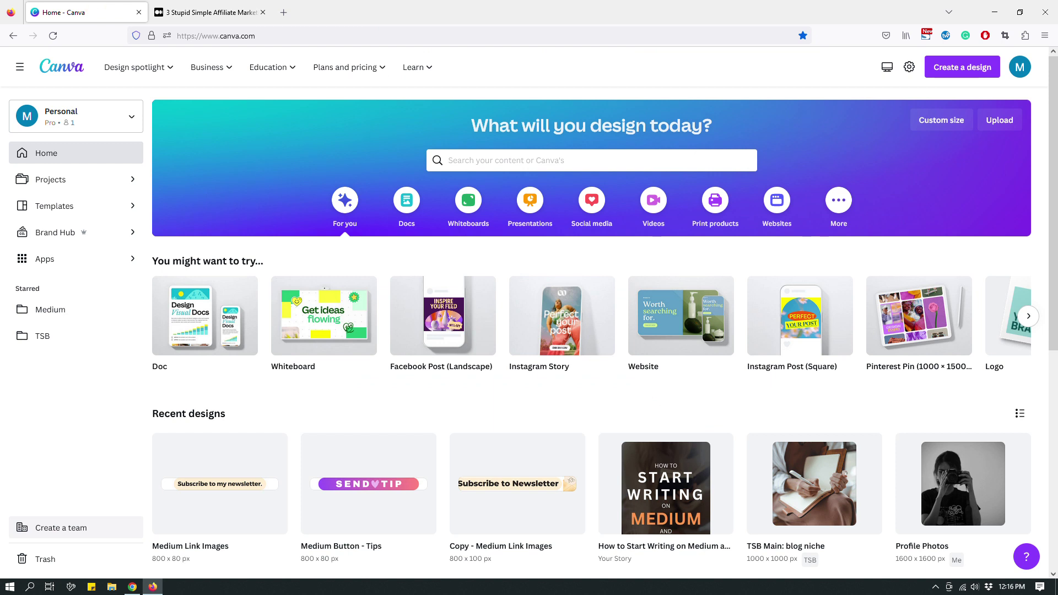
{"action": "left_click", "coordinate": [790, 88]}
{"action": "left_click", "coordinate": [956, 69]}
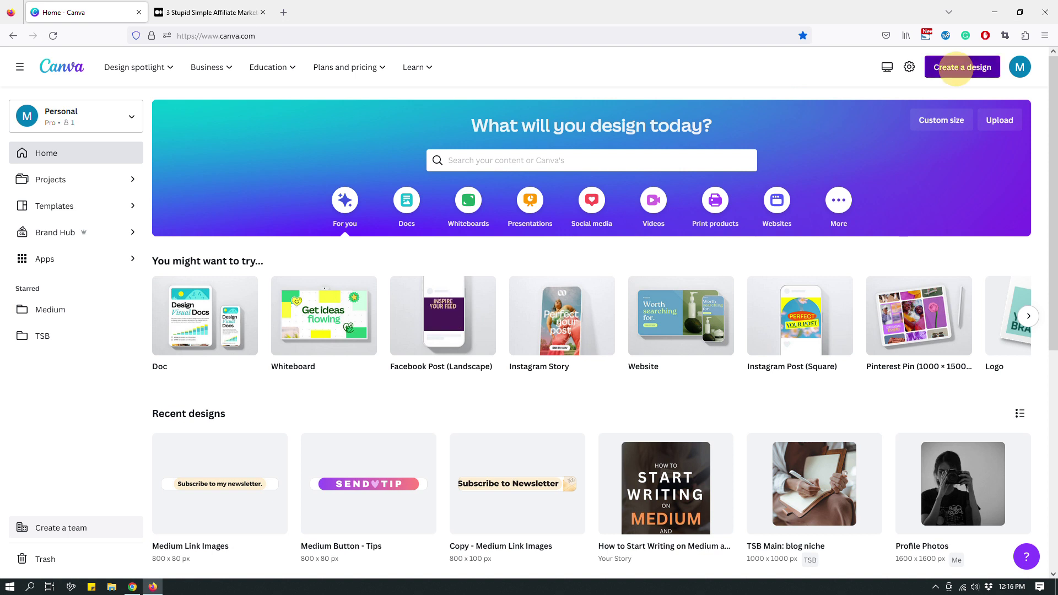
{"action": "left_click", "coordinate": [956, 68]}
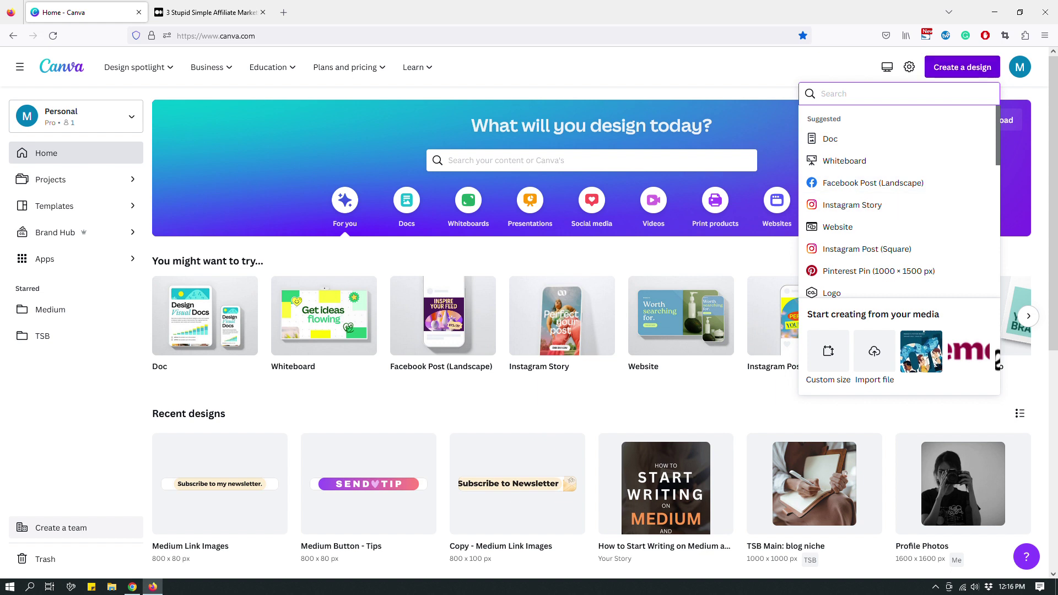
{"action": "scroll", "coordinate": [882, 271], "scroll_direction": "down", "scroll_amount": 2}
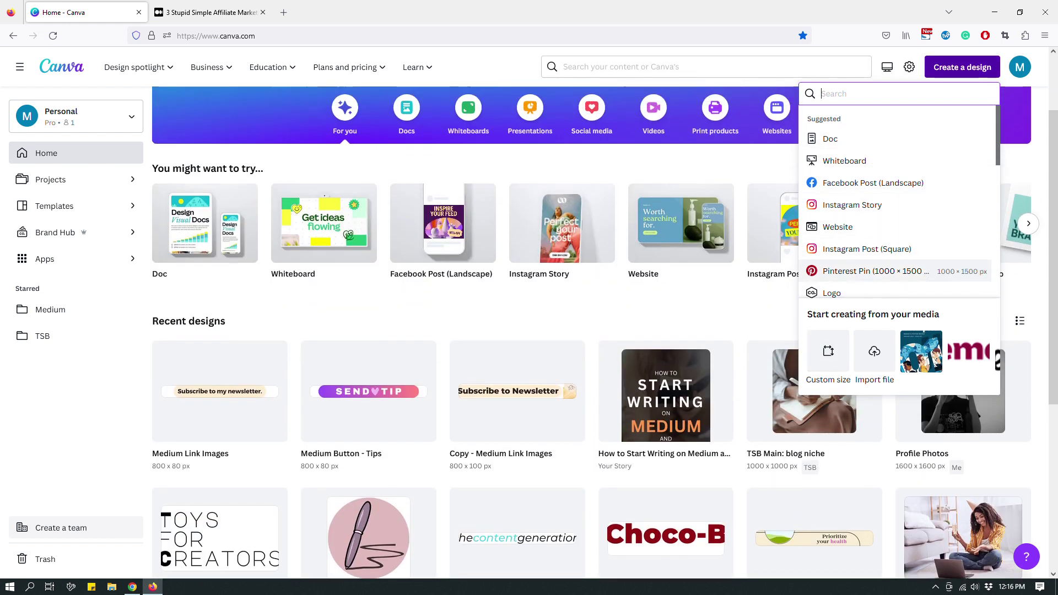
{"action": "scroll", "coordinate": [882, 270], "scroll_direction": "up", "scroll_amount": 2}
{"action": "left_click", "coordinate": [829, 351]}
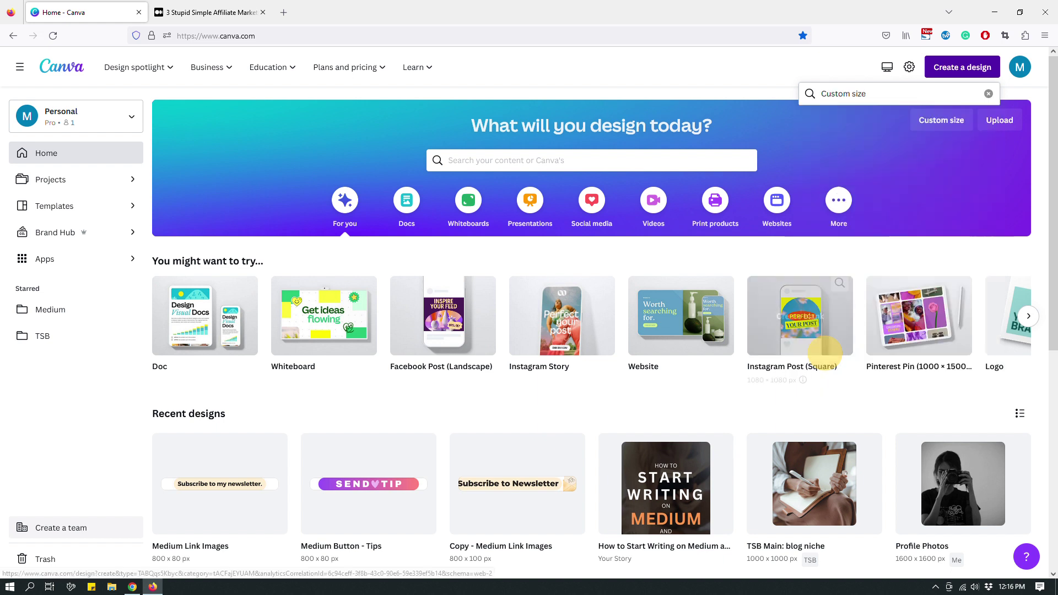
{"action": "left_click", "coordinate": [829, 351]}
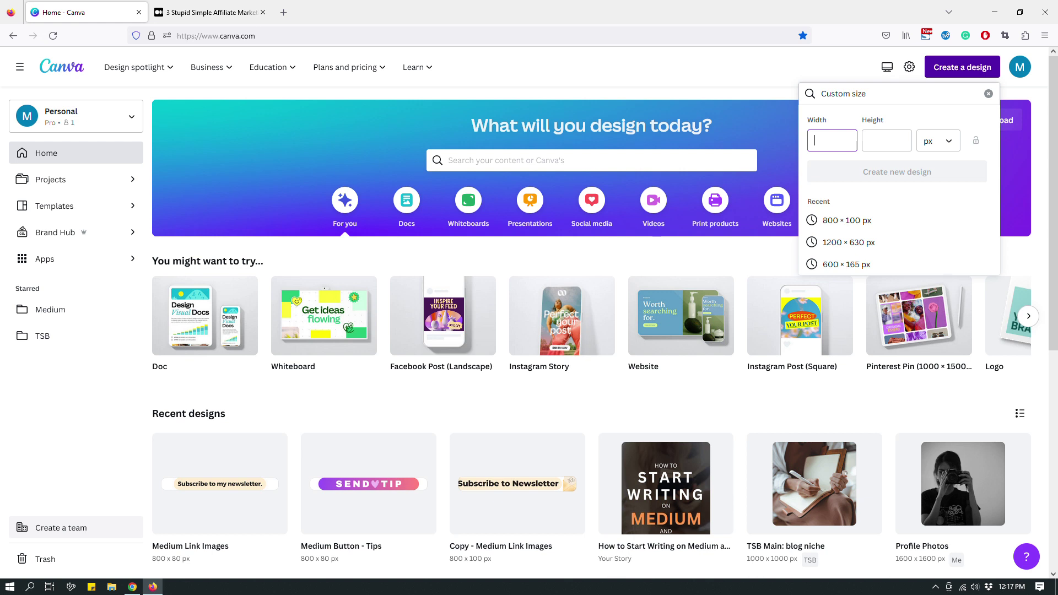
- Create a blank custom design 800 px wide and 100 px high
{"action": "type", "text": "800"}
{"action": "left_click", "coordinate": [887, 143]}
{"action": "type", "text": "100"}
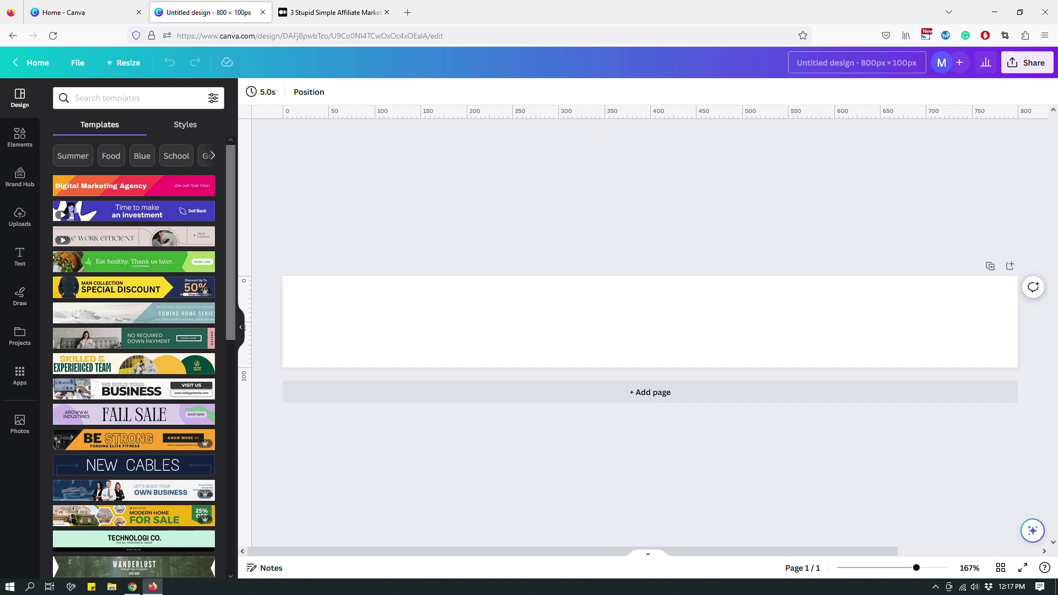
{"action": "left_click", "coordinate": [856, 64]}
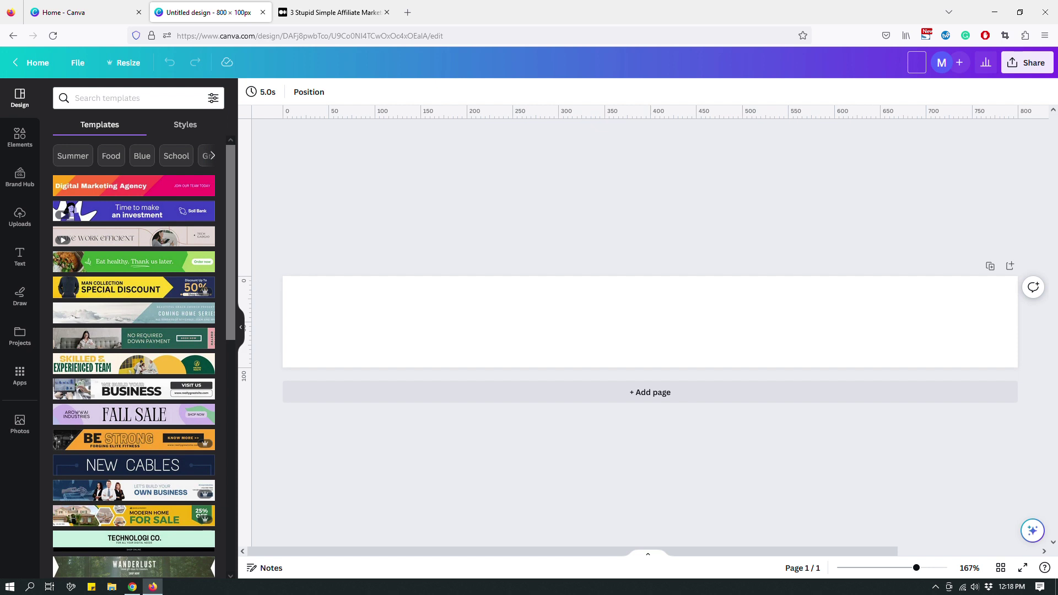
- Title the design 'Medium Button - Tutorial'
{"action": "type", "text": "Medium Button"}
{"action": "key", "text": "Return"}
{"action": "type", "text": "- Tutorial"}
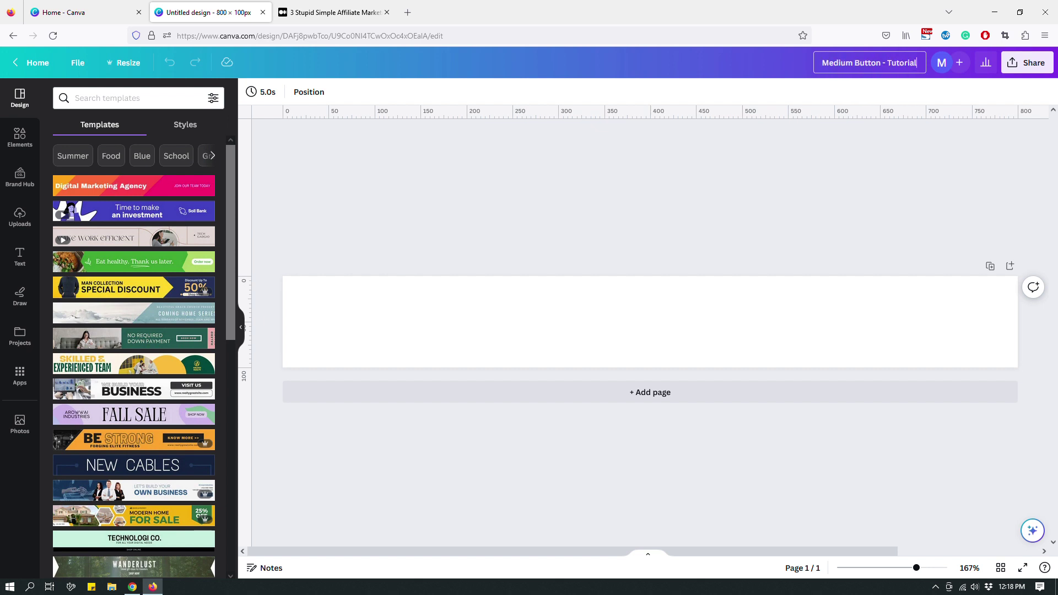
{"action": "left_click", "coordinate": [887, 179]}
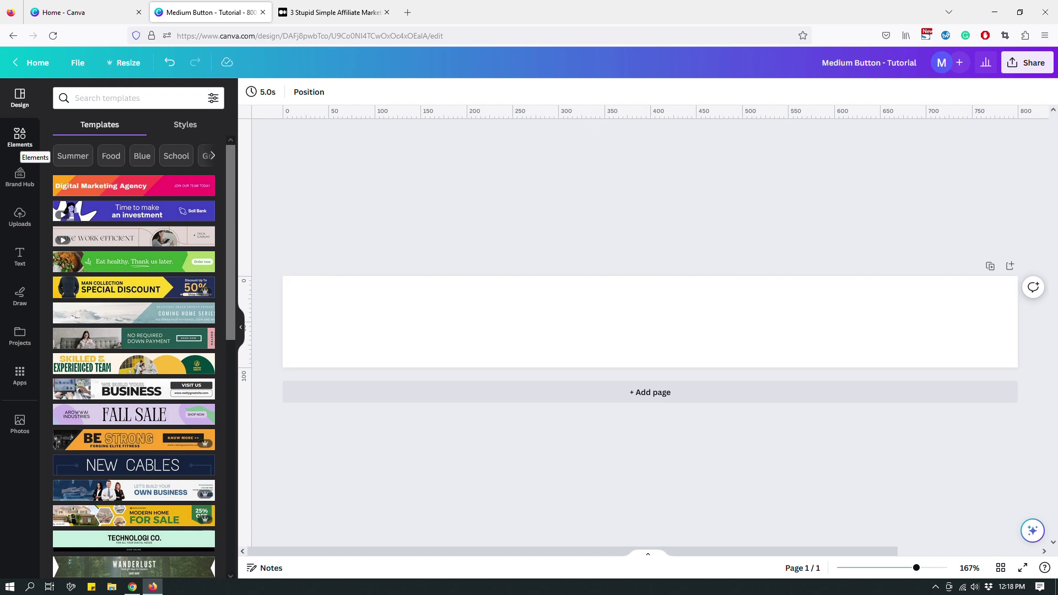
{"action": "left_click", "coordinate": [20, 136]}
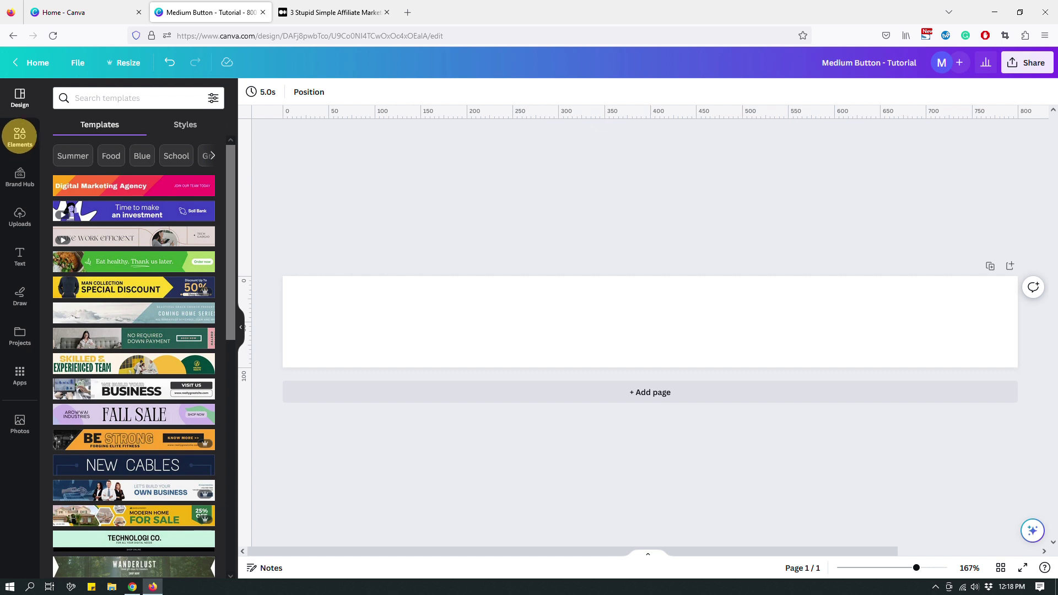
- Add a rounded square from Lines & Shapes and stretch it to fill the 800 × 100 px canvas
{"action": "left_click", "coordinate": [20, 132]}
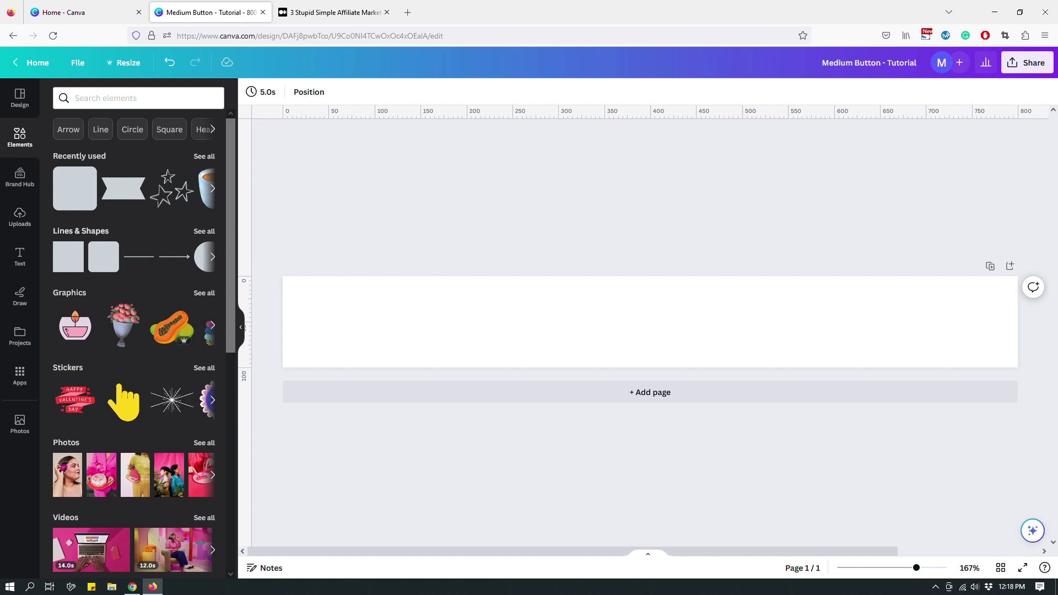
{"action": "left_click", "coordinate": [95, 231]}
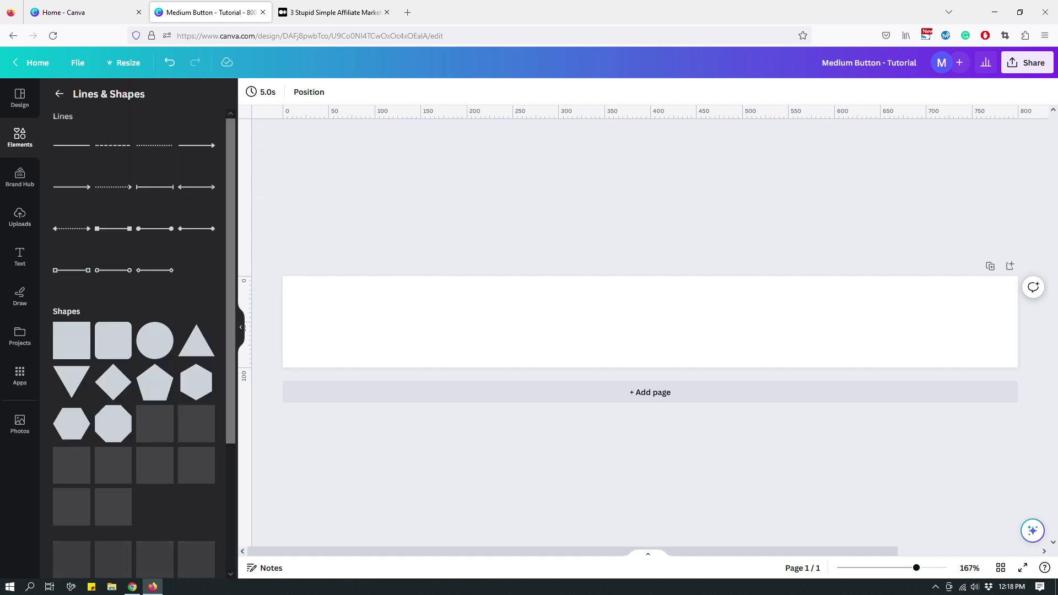
{"action": "scroll", "coordinate": [138, 342], "scroll_direction": "down", "scroll_amount": 5}
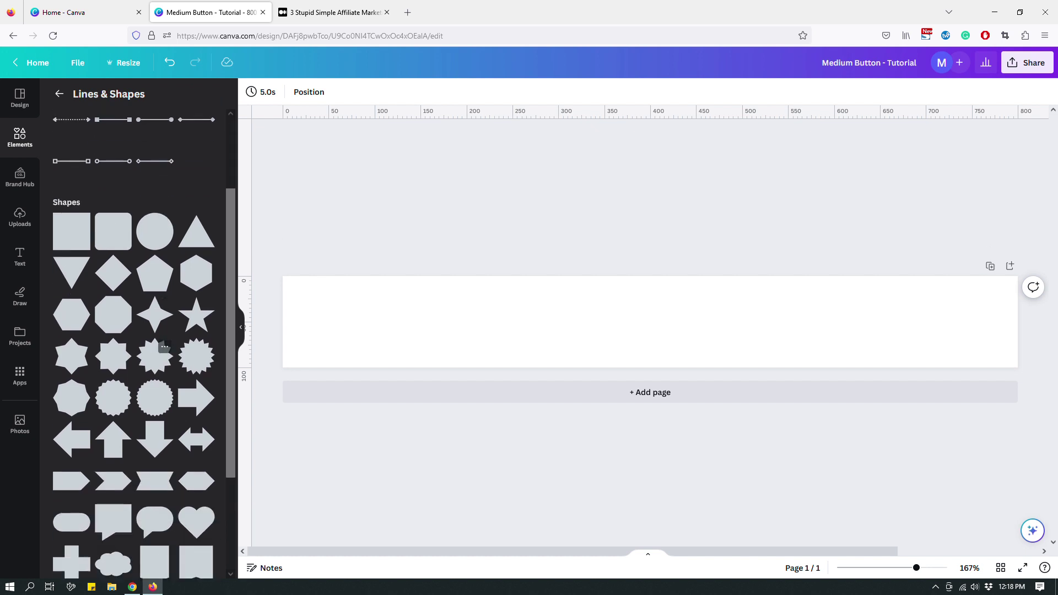
{"action": "scroll", "coordinate": [160, 396], "scroll_direction": "up", "scroll_amount": 5}
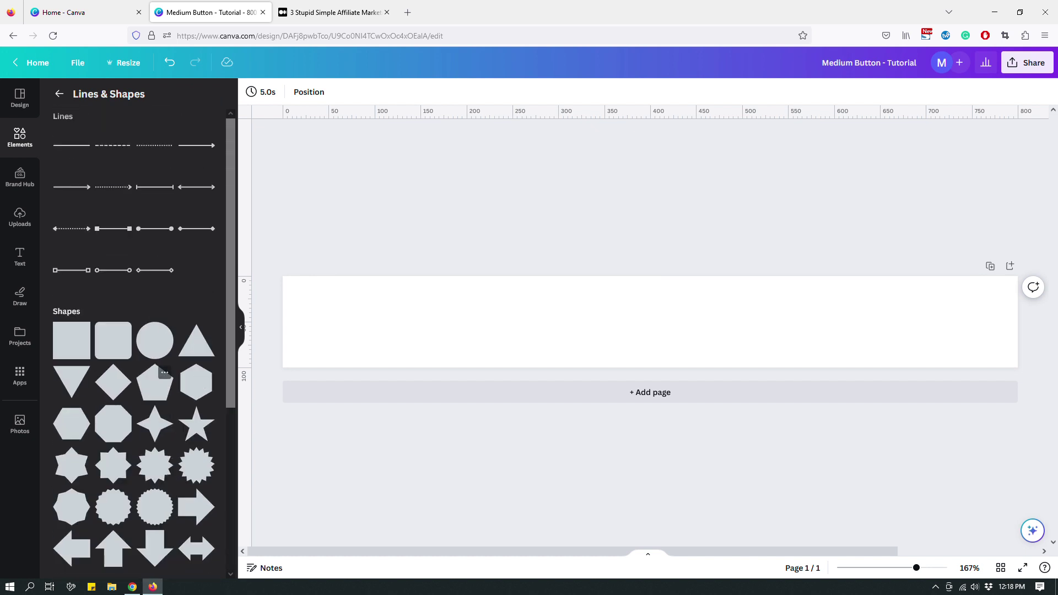
{"action": "left_click", "coordinate": [122, 331]}
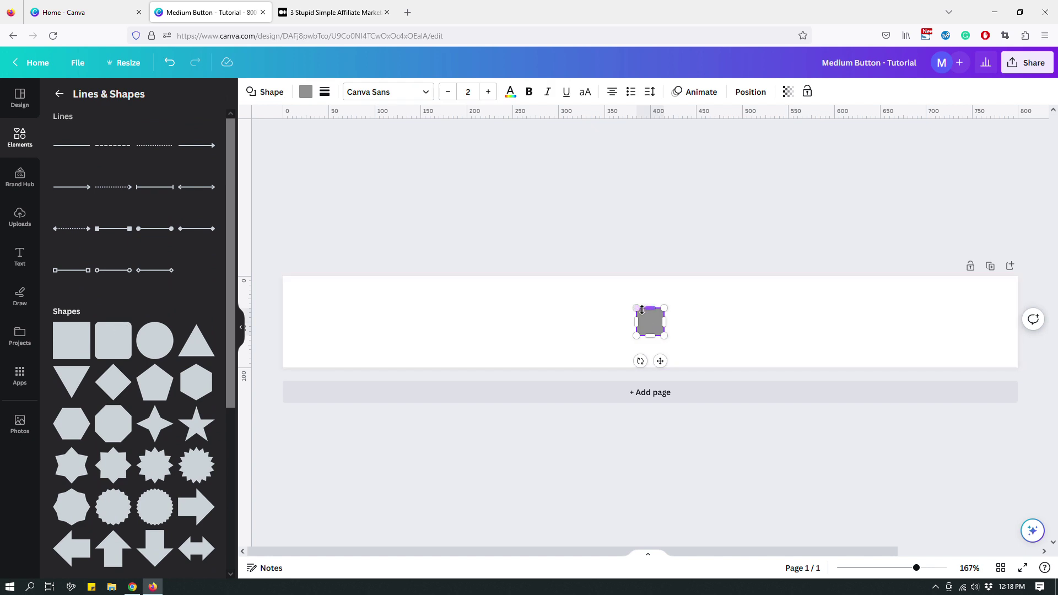
{"action": "left_click_drag", "start_coordinate": [636, 322], "coordinate": [282, 330]}
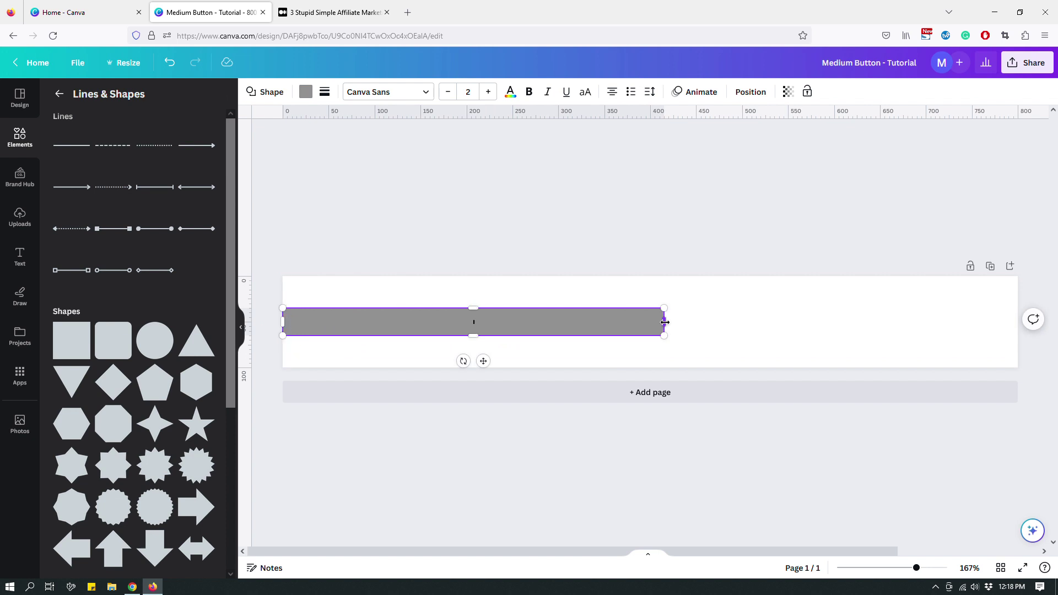
{"action": "left_click_drag", "start_coordinate": [666, 322], "coordinate": [1019, 334]}
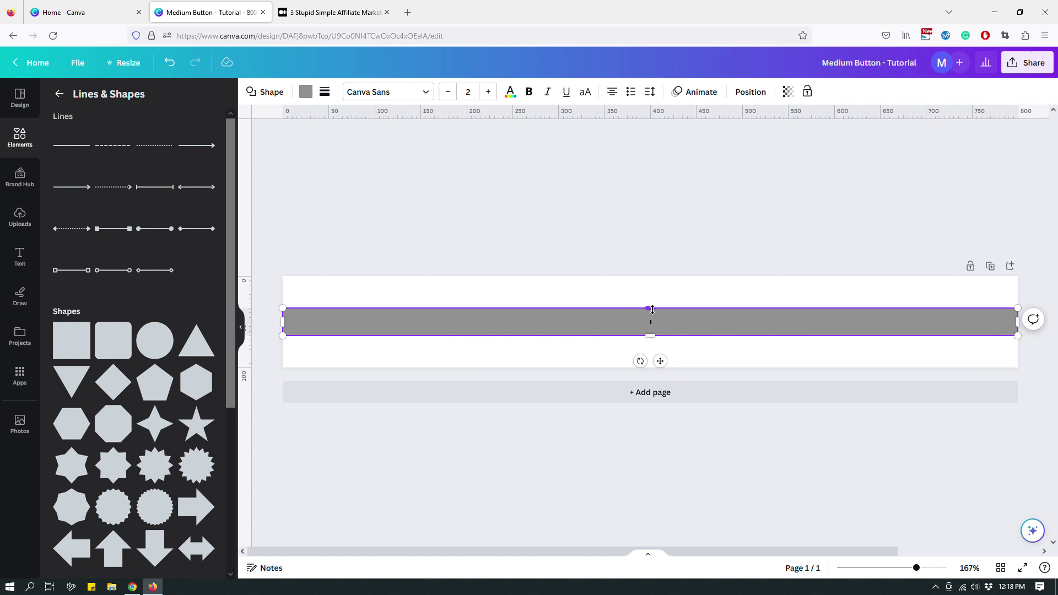
{"action": "left_click_drag", "start_coordinate": [650, 307], "coordinate": [651, 277]}
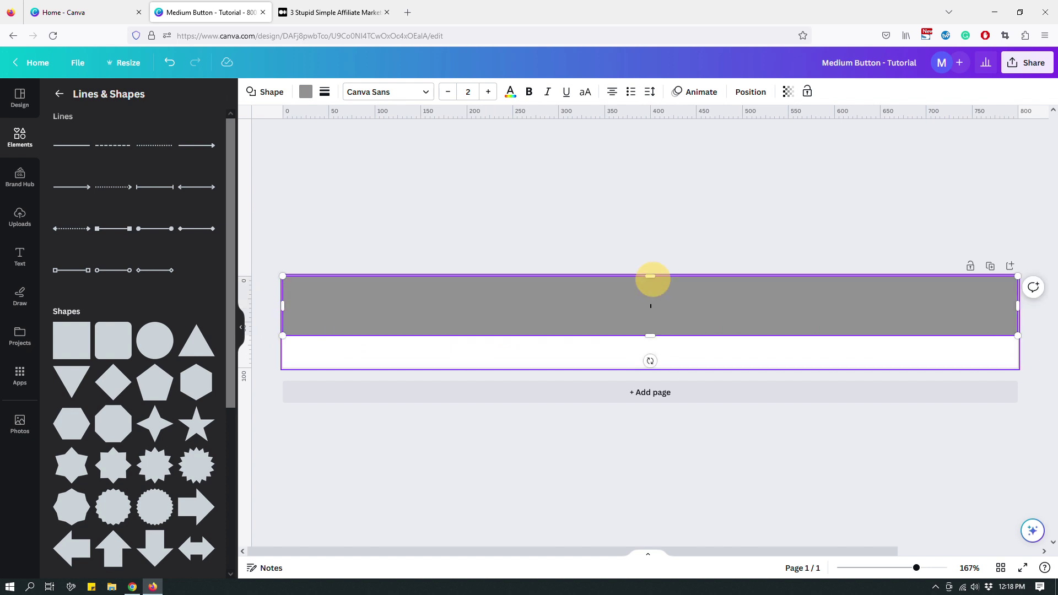
{"action": "left_click_drag", "start_coordinate": [650, 335], "coordinate": [659, 369]}
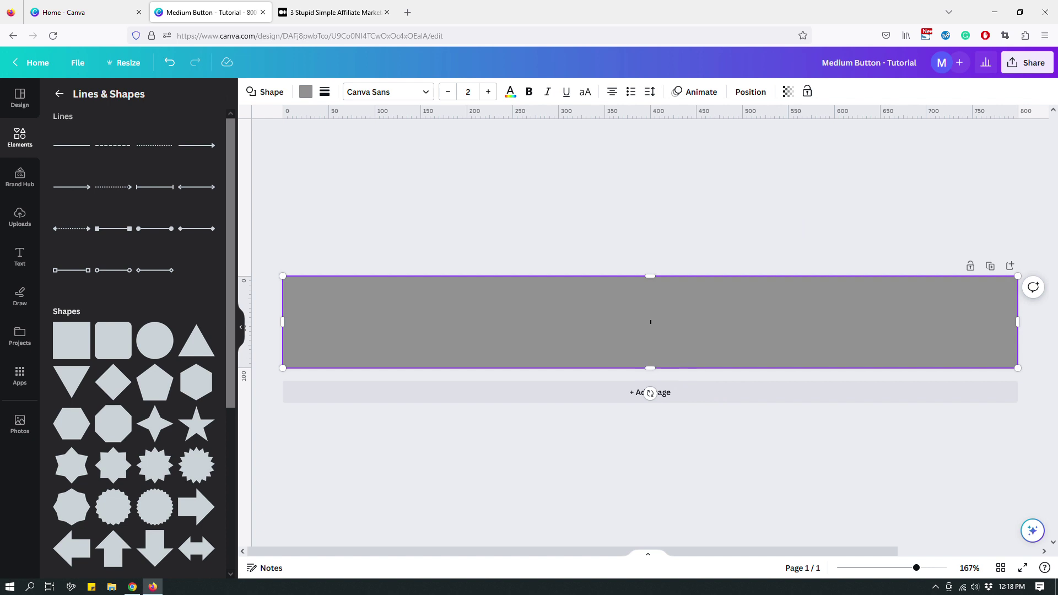
{"action": "left_click", "coordinate": [792, 212]}
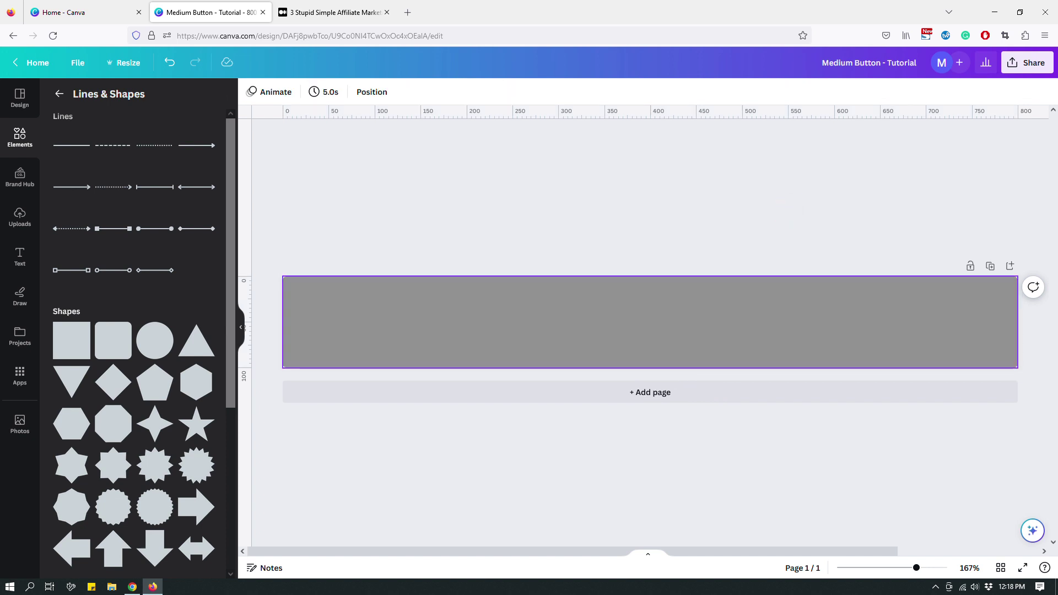
- Set the grey bar's corner rounding to 50 so it becomes a pill
{"action": "left_click", "coordinate": [315, 310]}
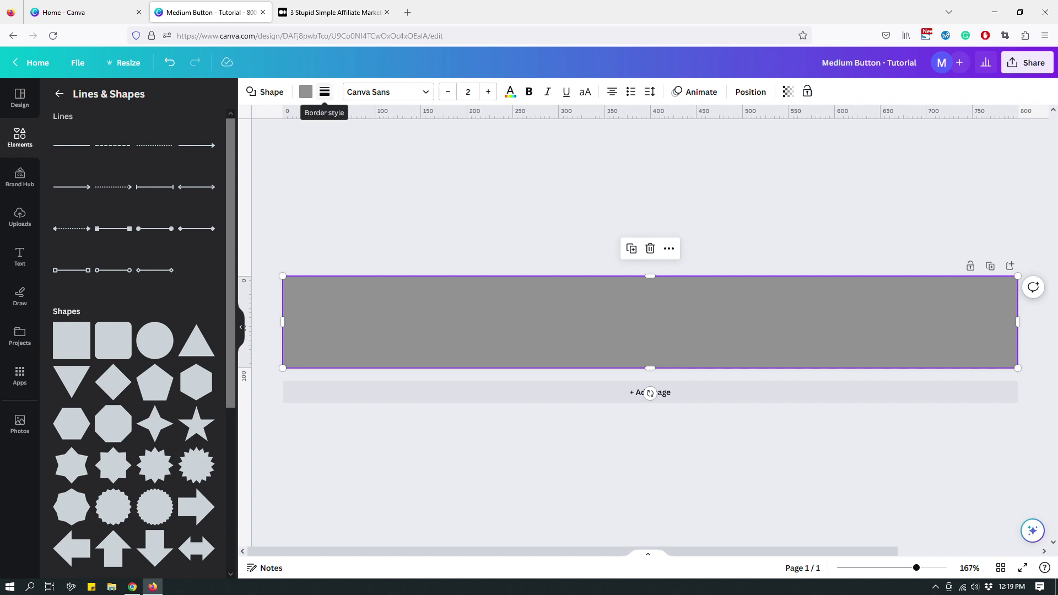
{"action": "left_click", "coordinate": [324, 91]}
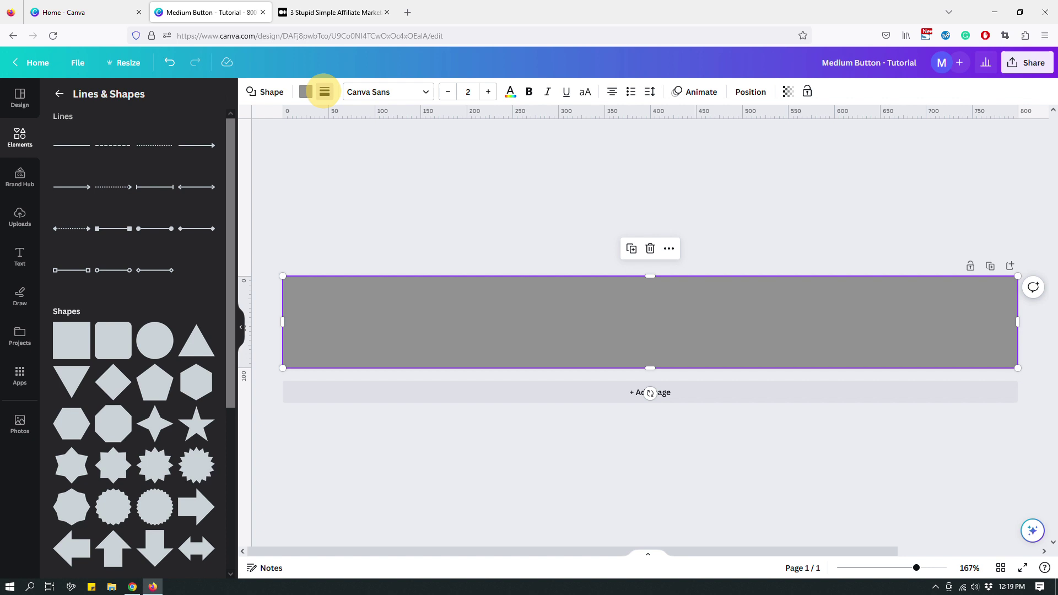
{"action": "left_click", "coordinate": [325, 91]}
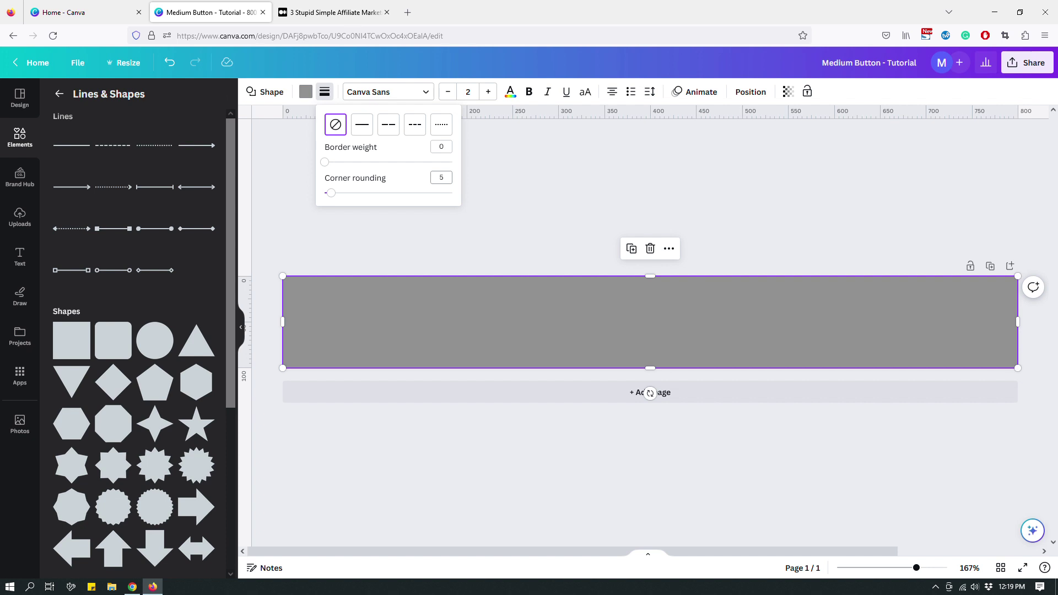
{"action": "left_click", "coordinate": [441, 177]}
{"action": "type", "text": "50"}
{"action": "key", "text": "Return"}
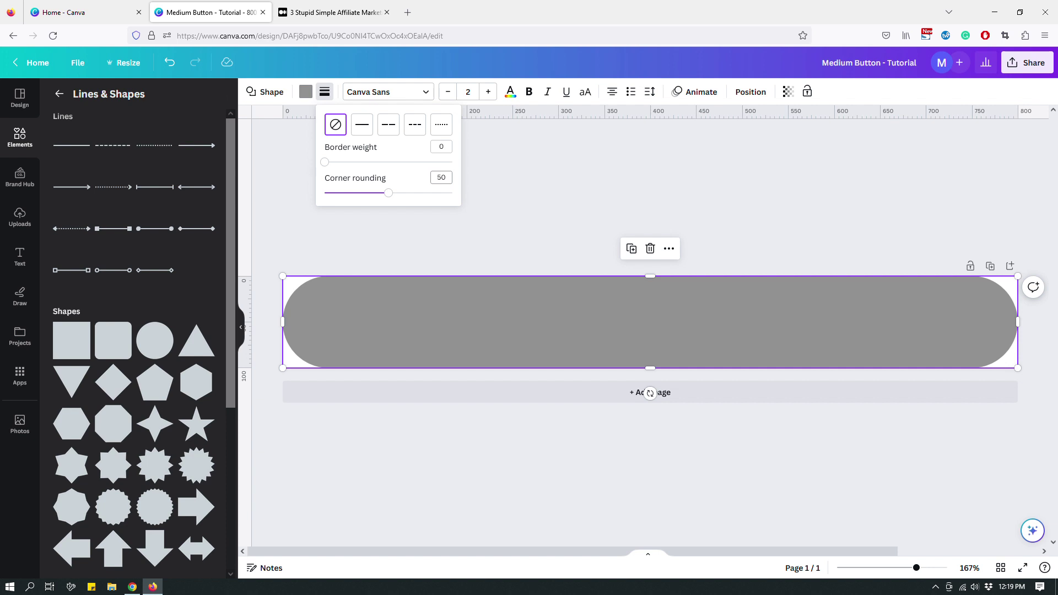
{"action": "left_click", "coordinate": [490, 233]}
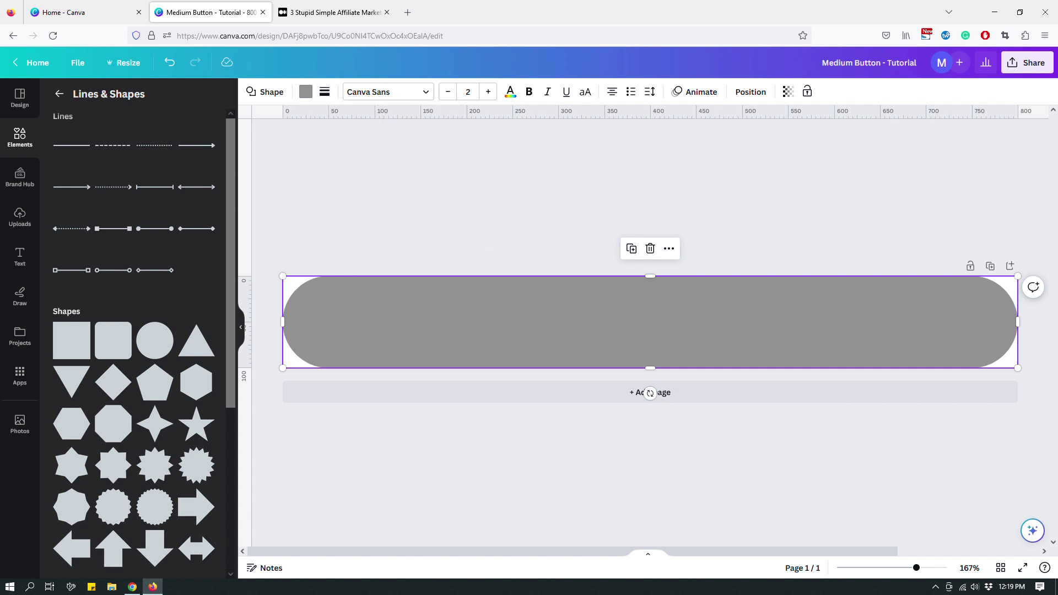
{"action": "left_click", "coordinate": [492, 232]}
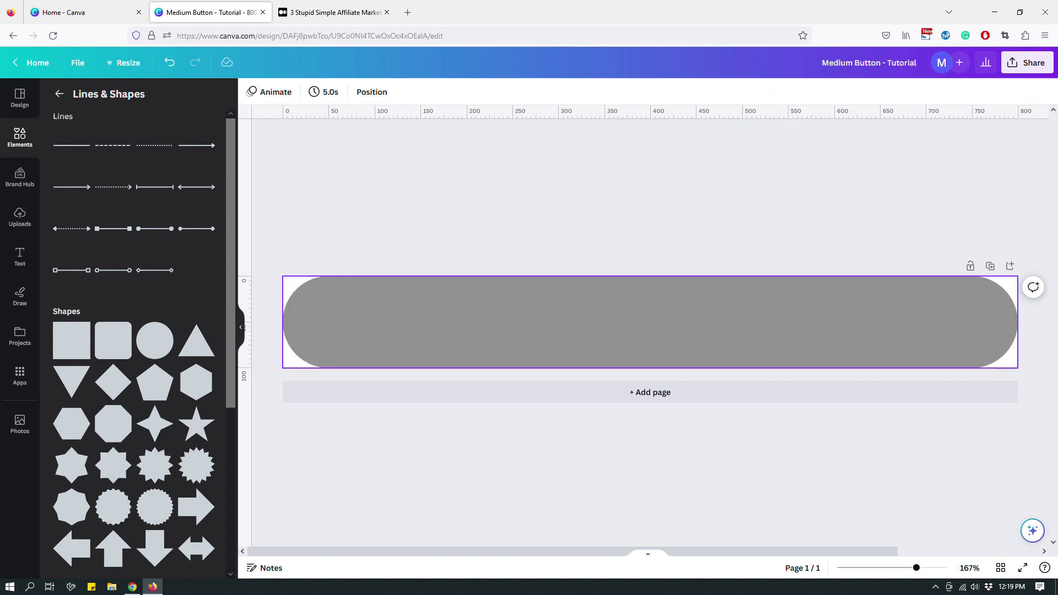
- Switch the pill's fill to a gradient with a light pink first colour
{"action": "left_click", "coordinate": [317, 306]}
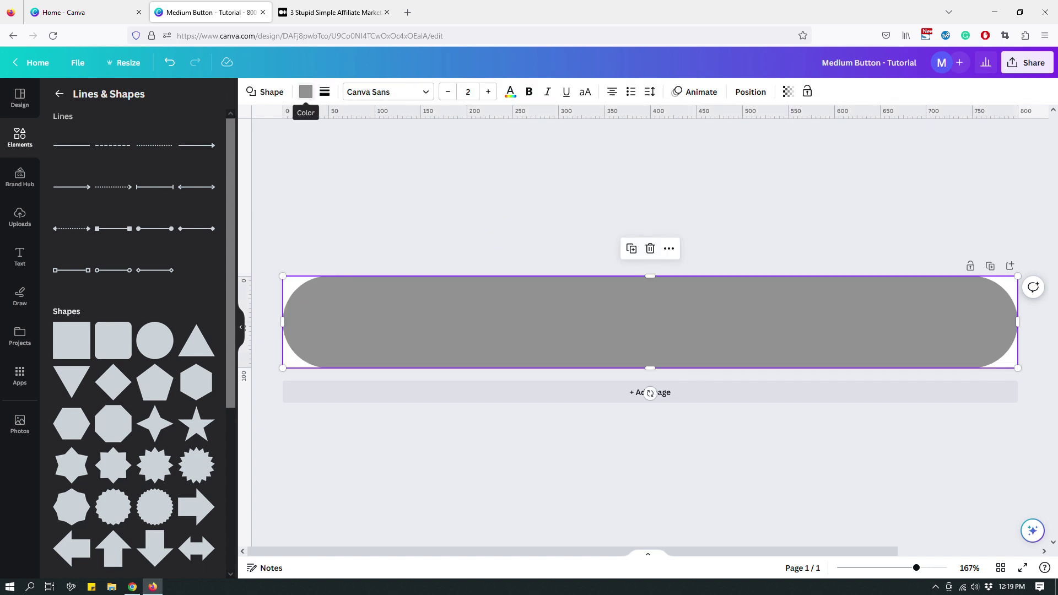
{"action": "left_click", "coordinate": [306, 92]}
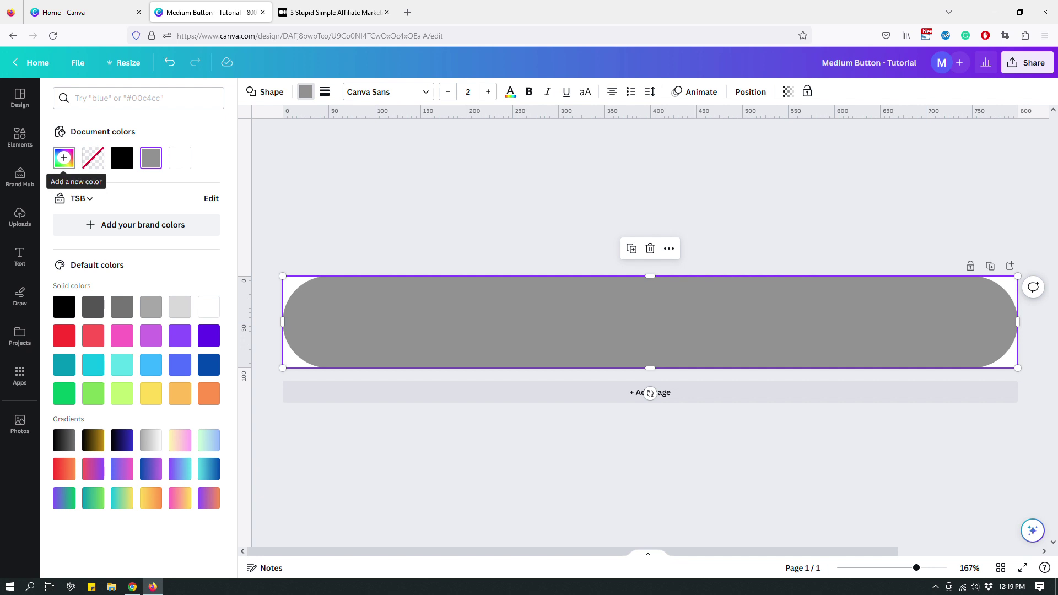
{"action": "left_click", "coordinate": [64, 157]}
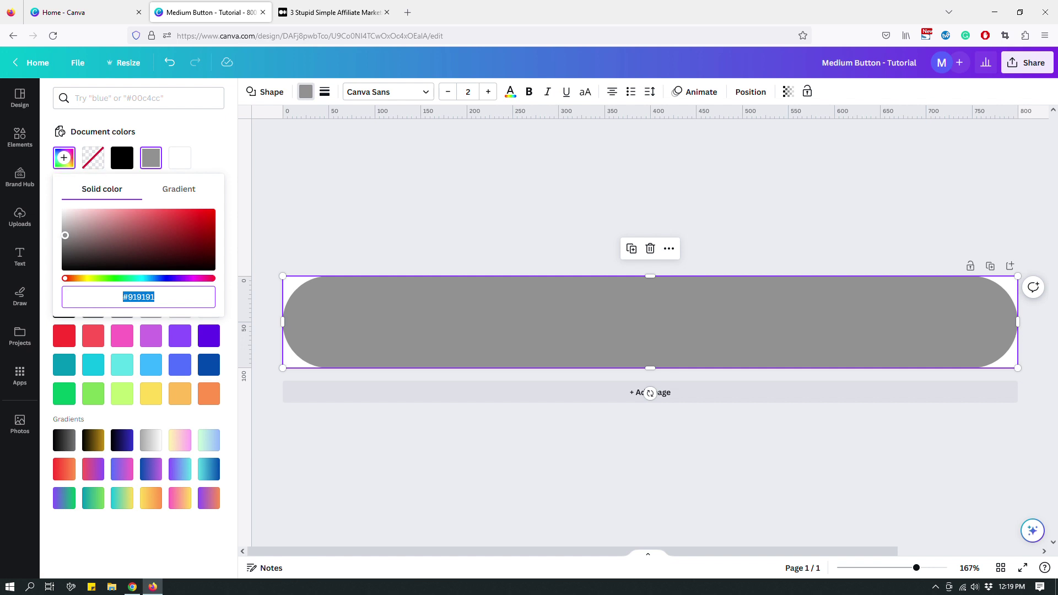
{"action": "left_click", "coordinate": [179, 189]}
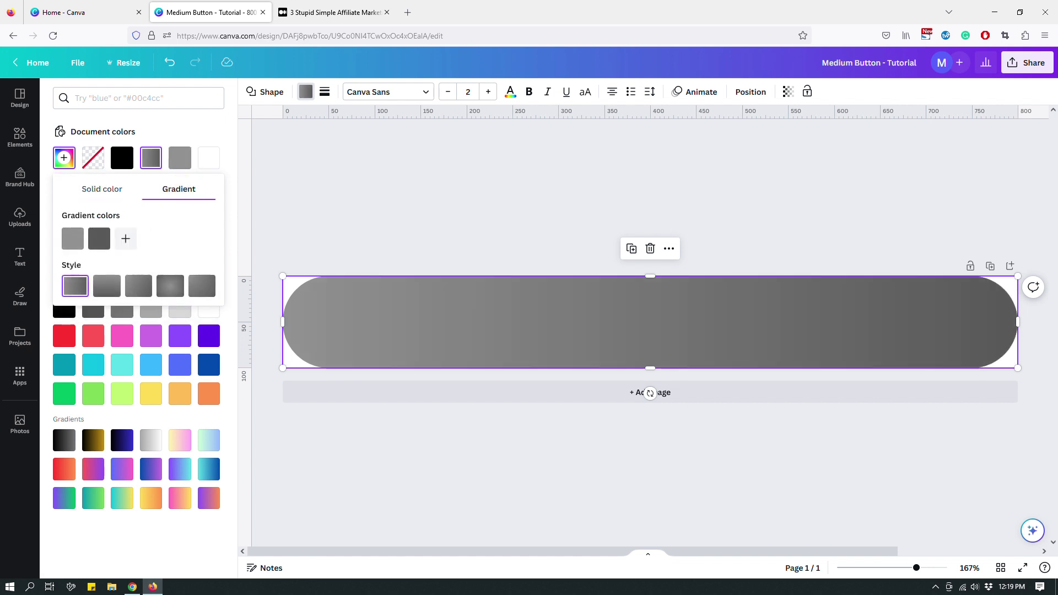
{"action": "left_click", "coordinate": [73, 239]}
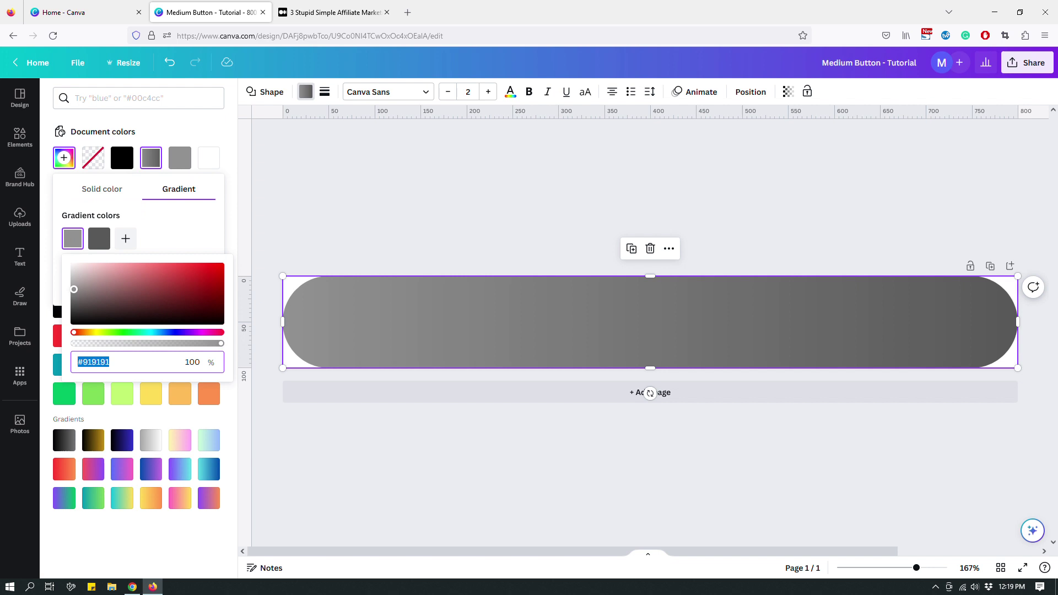
{"action": "left_click", "coordinate": [110, 266]}
{"action": "left_click_drag", "start_coordinate": [110, 266], "coordinate": [105, 267]}
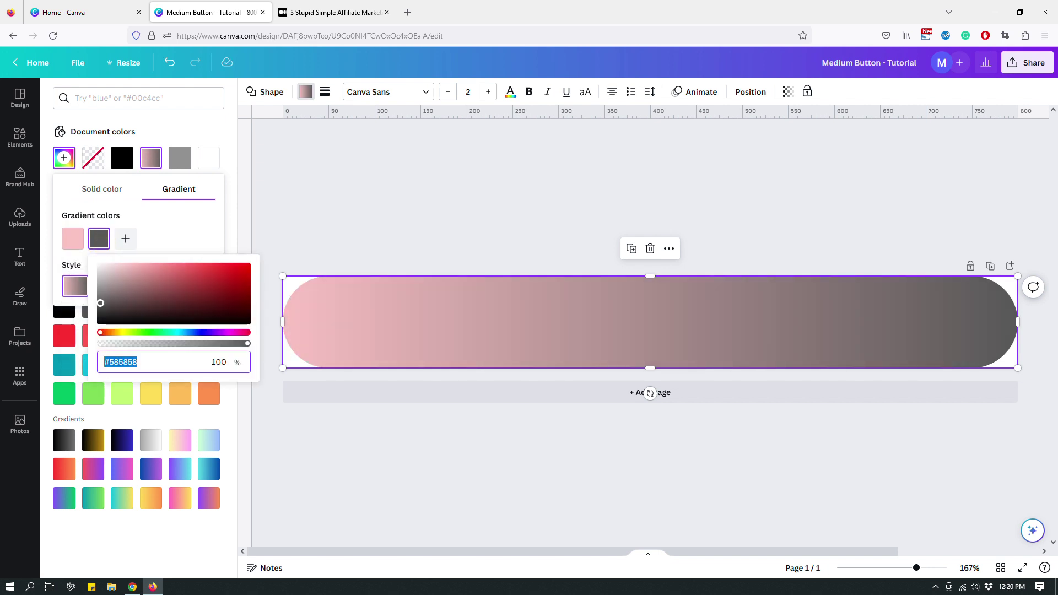
- Set the gradient's end colour to purple #991EAD and slightly darken the pink start
{"action": "left_click", "coordinate": [245, 332]}
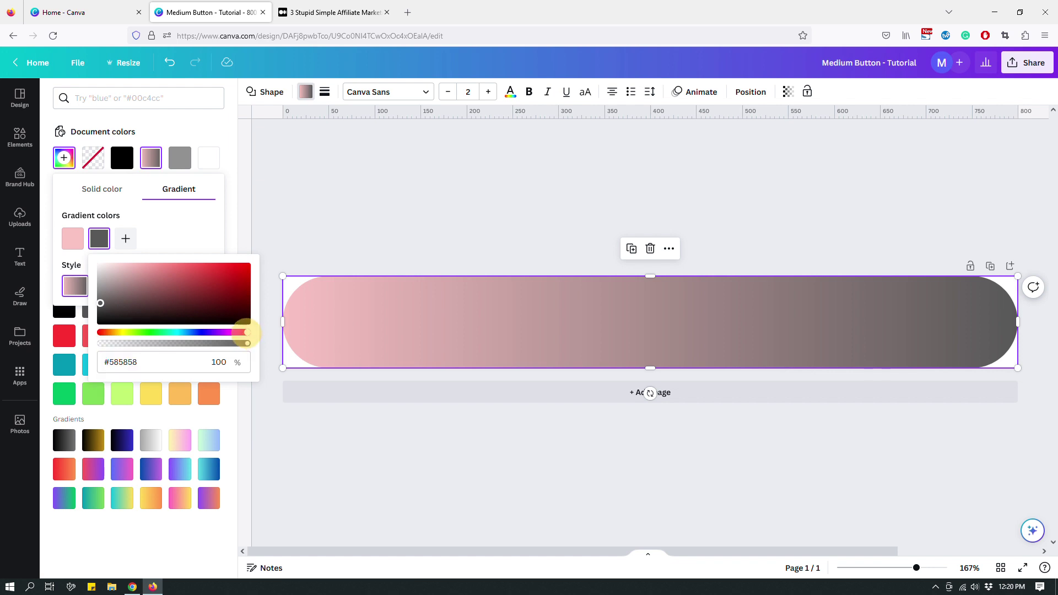
{"action": "left_click", "coordinate": [219, 333]}
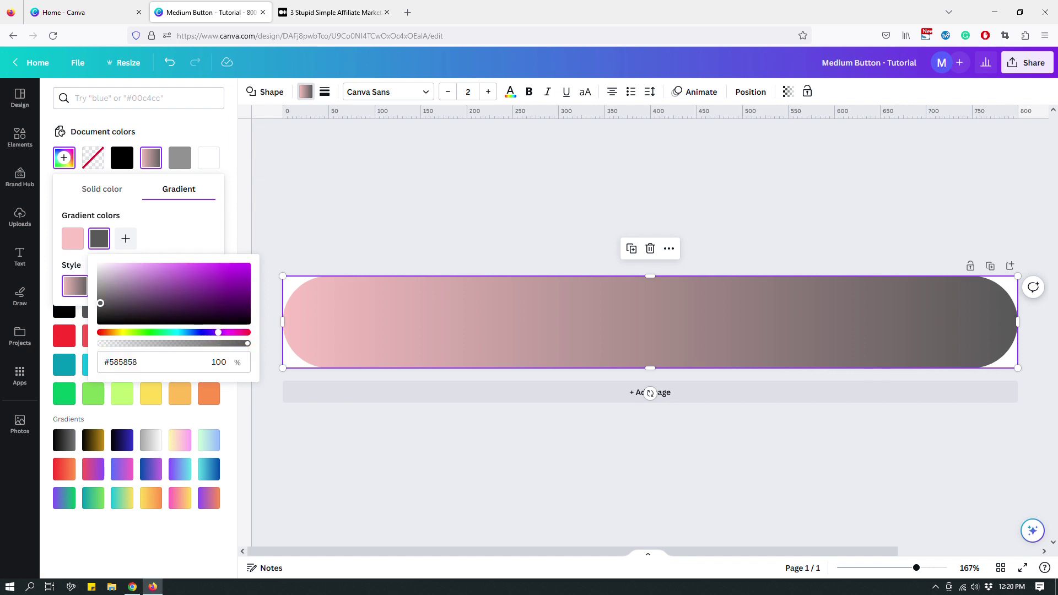
{"action": "left_click", "coordinate": [226, 333]}
{"action": "left_click", "coordinate": [223, 281]}
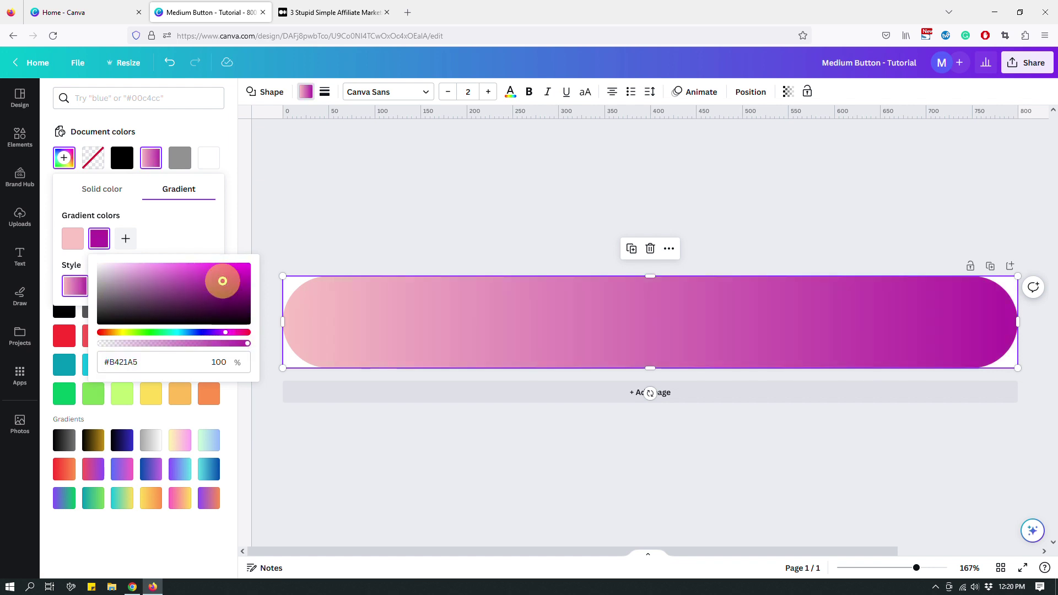
{"action": "left_click", "coordinate": [216, 285]}
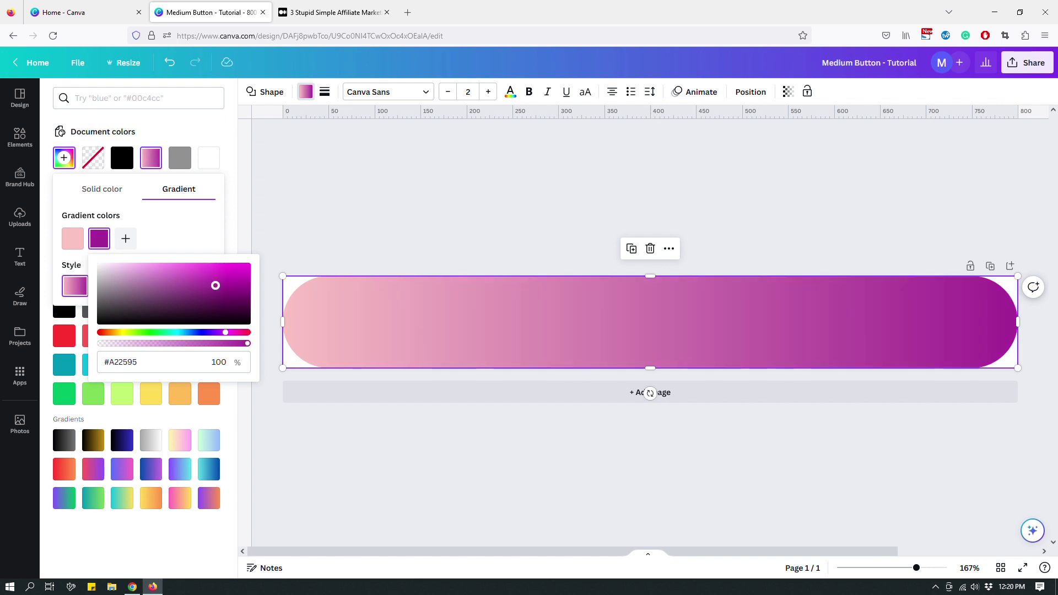
{"action": "left_click", "coordinate": [220, 333]}
{"action": "left_click_drag", "start_coordinate": [220, 283], "coordinate": [225, 283]}
{"action": "left_click", "coordinate": [73, 238]}
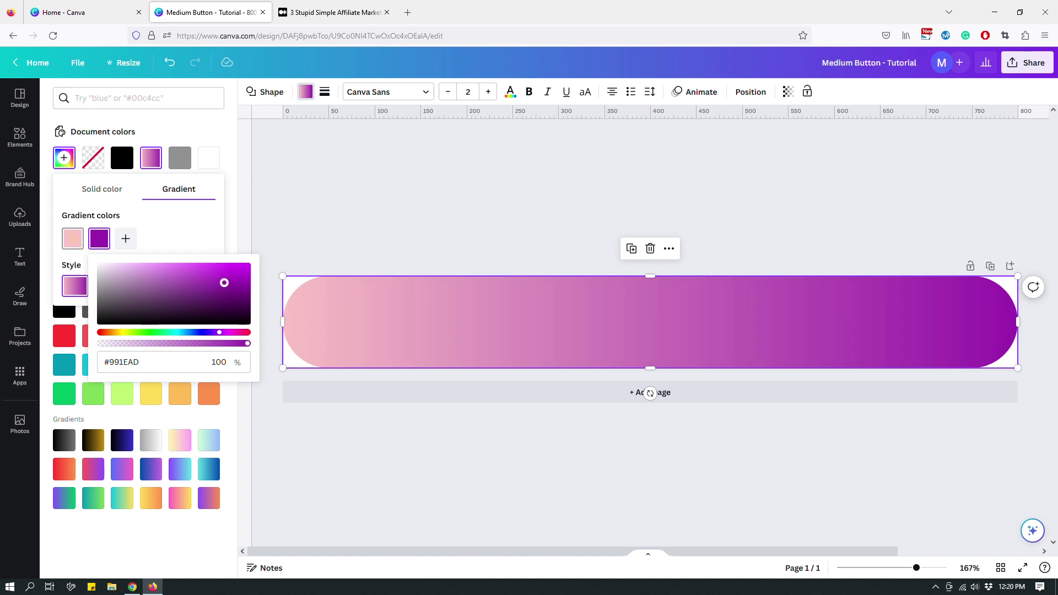
{"action": "left_click_drag", "start_coordinate": [105, 267], "coordinate": [109, 267]}
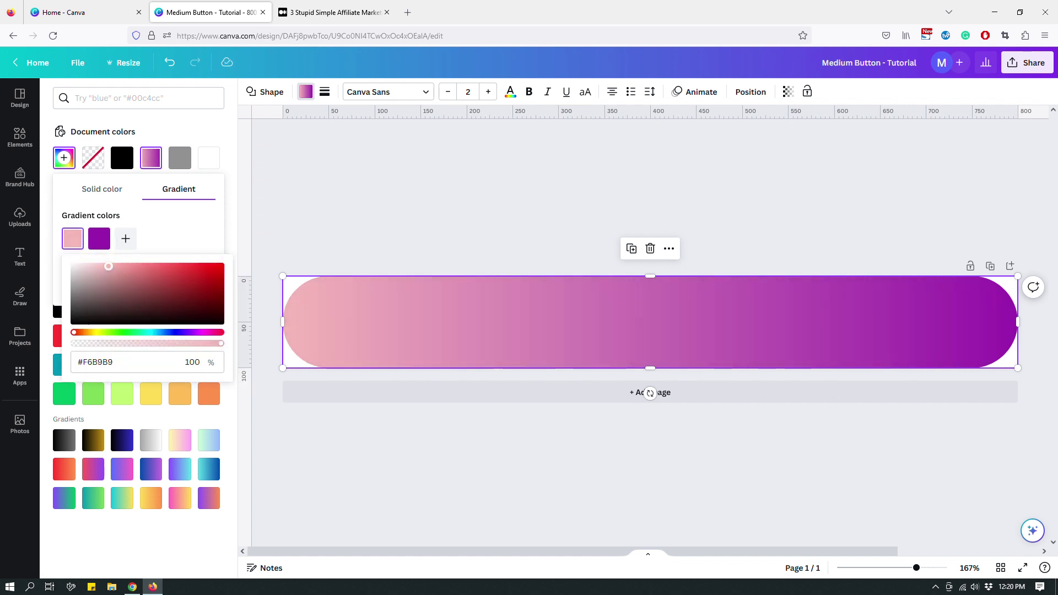
{"action": "left_click", "coordinate": [390, 215]}
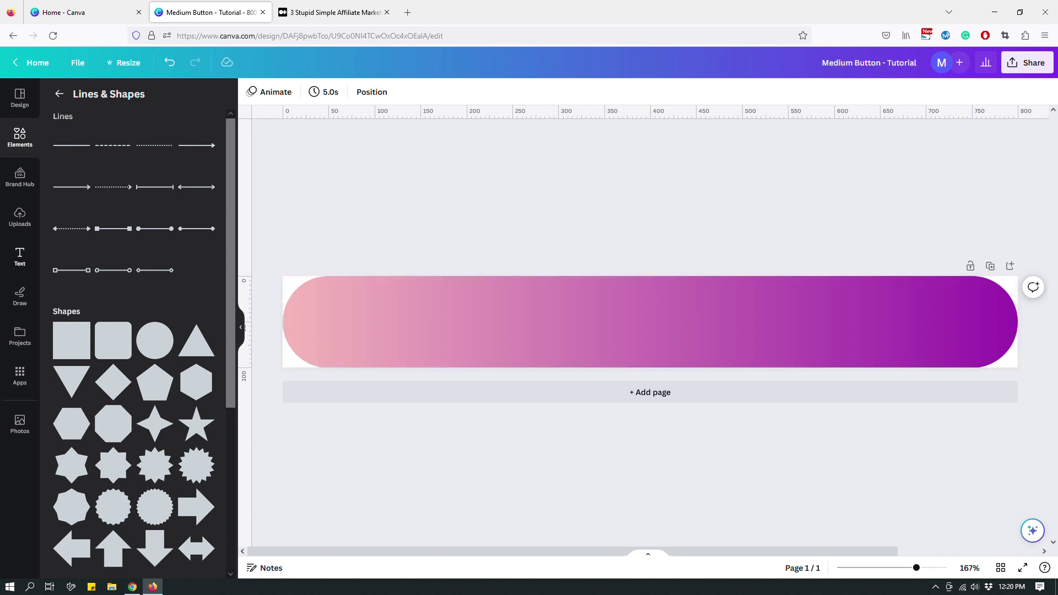
{"action": "left_click", "coordinate": [19, 258]}
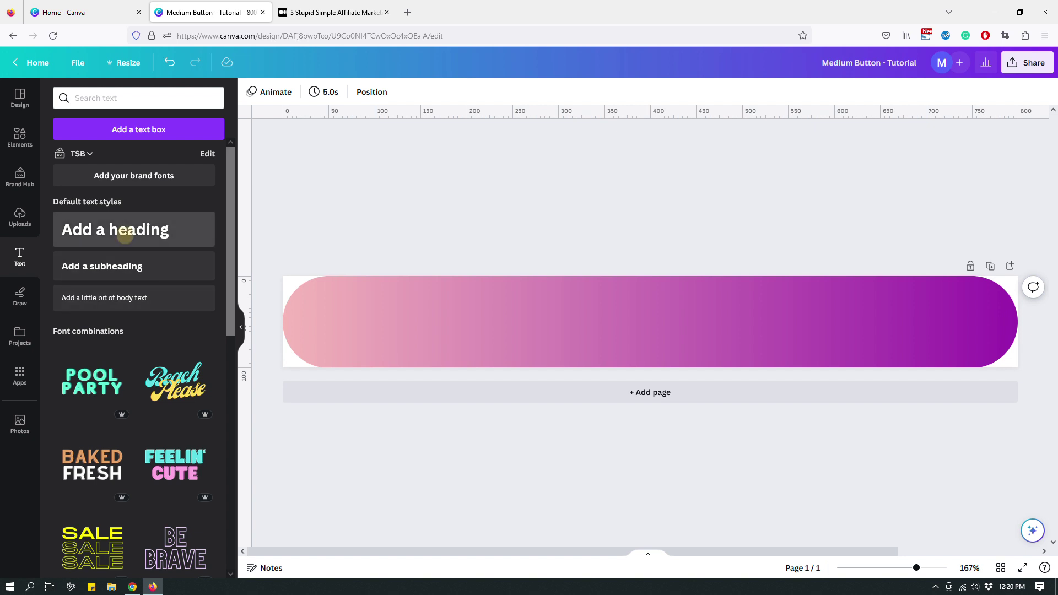
- Add a heading text box and stretch it wide across the centre of the pill
{"action": "left_click", "coordinate": [121, 232]}
{"action": "left_click_drag", "start_coordinate": [616, 317], "coordinate": [547, 302]}
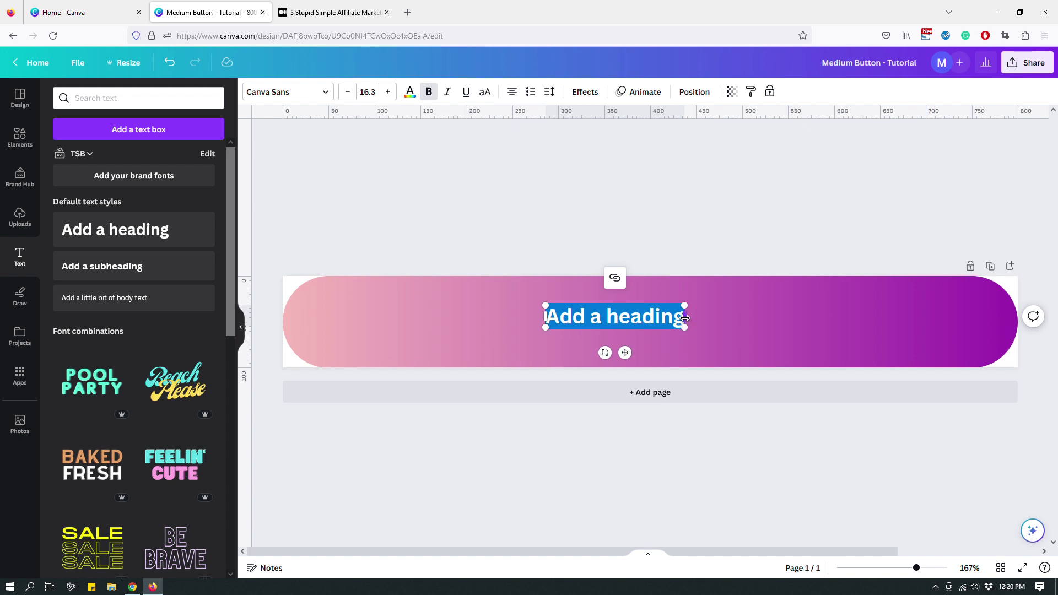
{"action": "left_click_drag", "start_coordinate": [687, 319], "coordinate": [972, 332]}
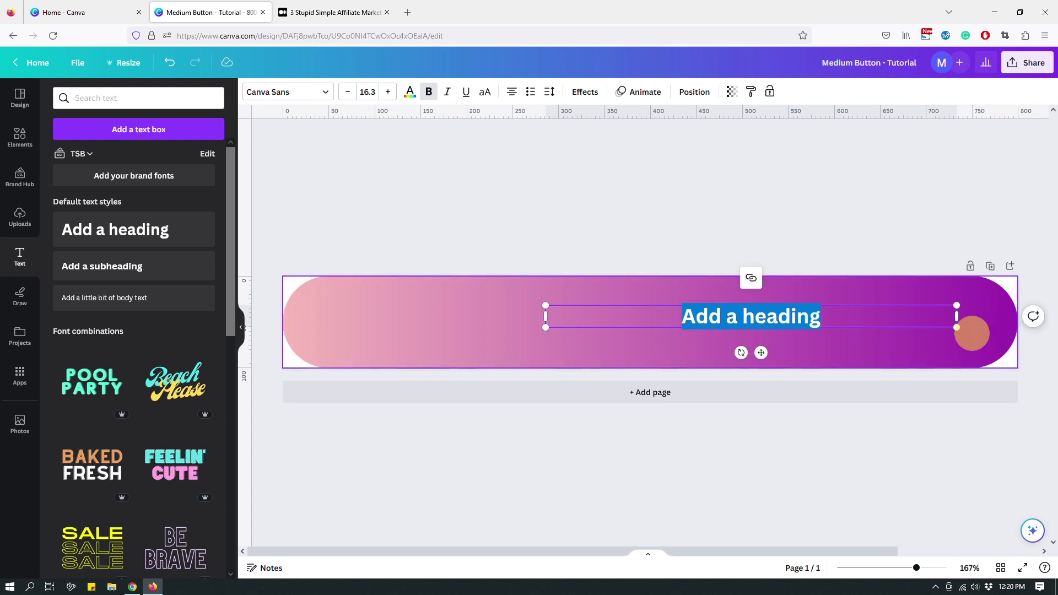
{"action": "key", "text": "ctrl+z"}
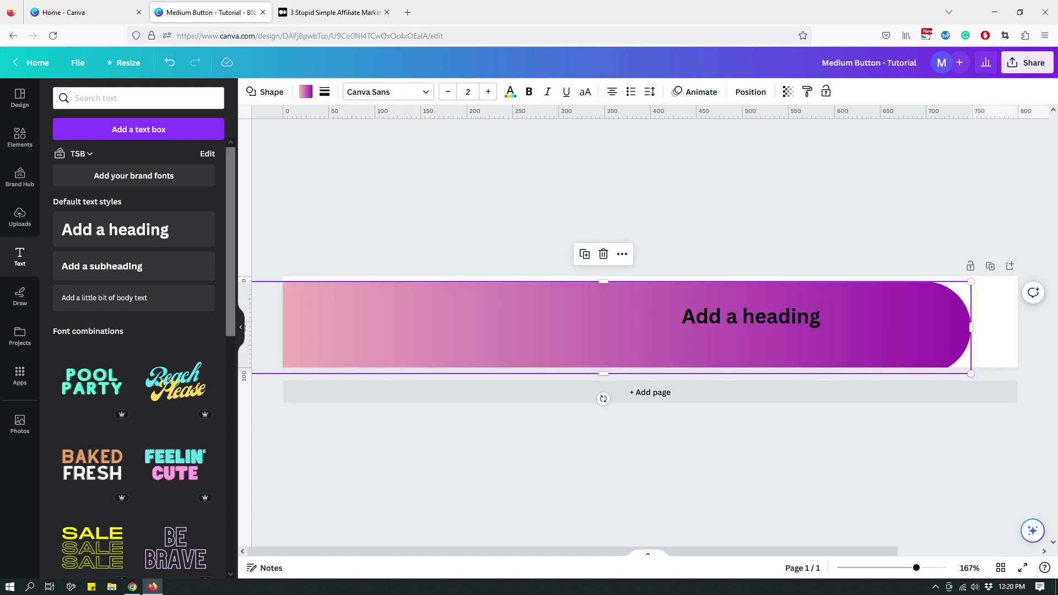
{"action": "key", "text": "ctrl+z"}
{"action": "key", "text": "ctrl+z"}
{"action": "left_click_drag", "start_coordinate": [740, 320], "coordinate": [616, 324]}
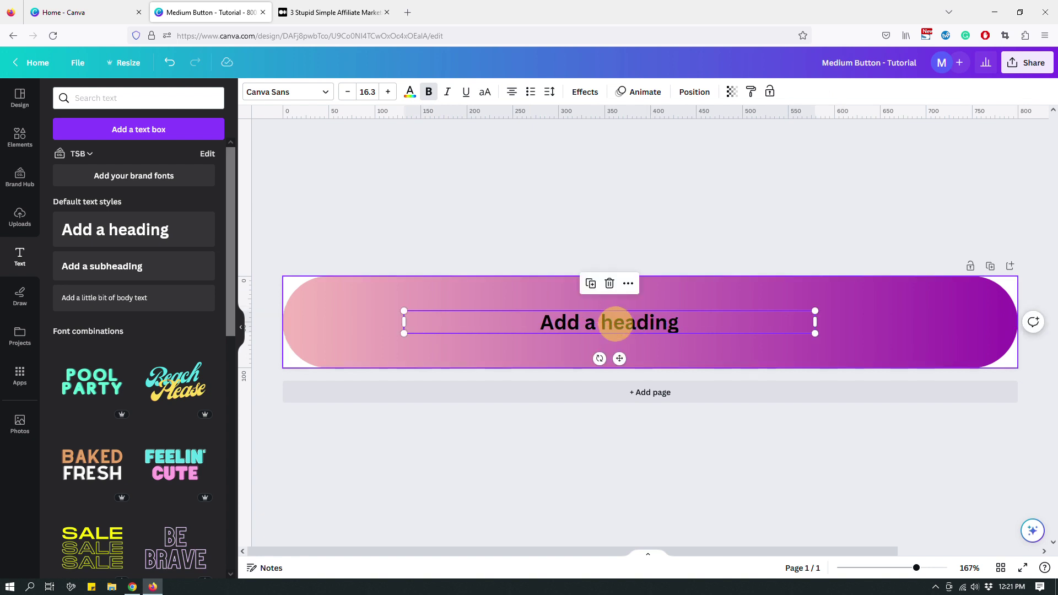
{"action": "left_click_drag", "start_coordinate": [821, 324], "coordinate": [878, 328]}
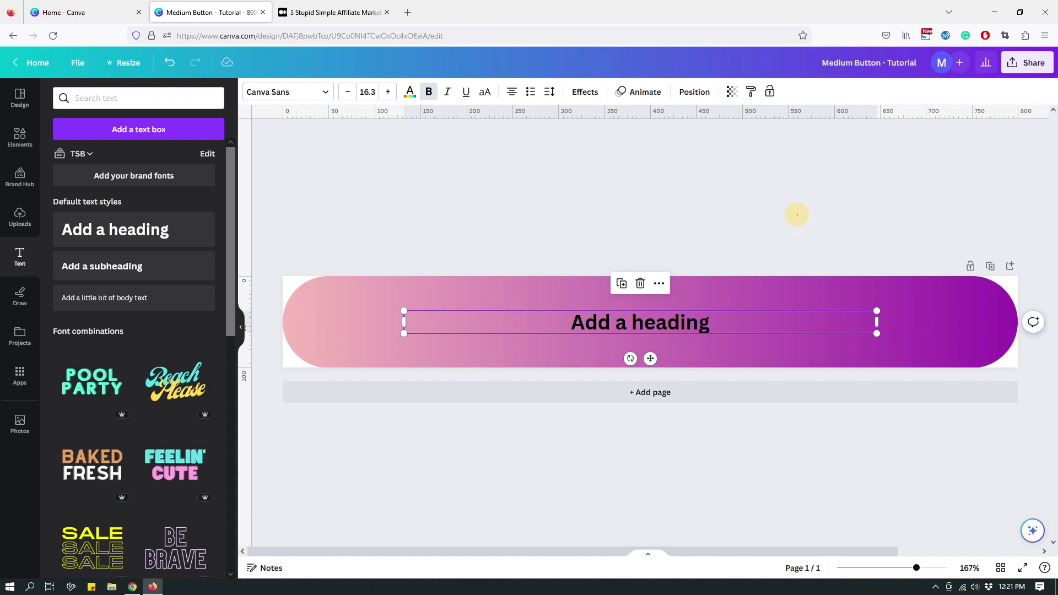
- Replace the heading text with 'Send A Tip'
{"action": "double_click", "coordinate": [673, 320]}
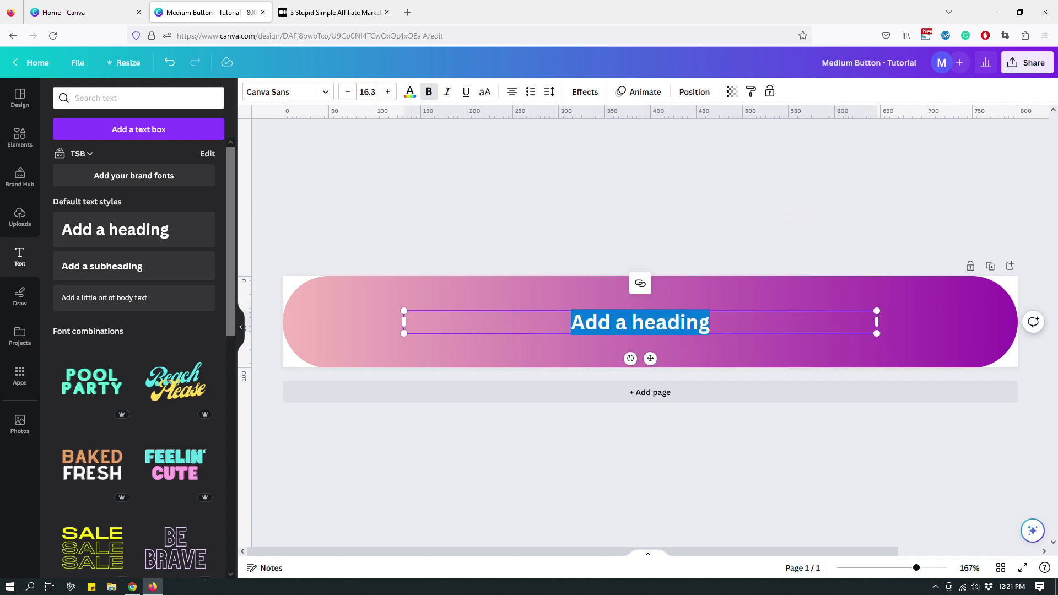
{"action": "type", "text": "Send "}
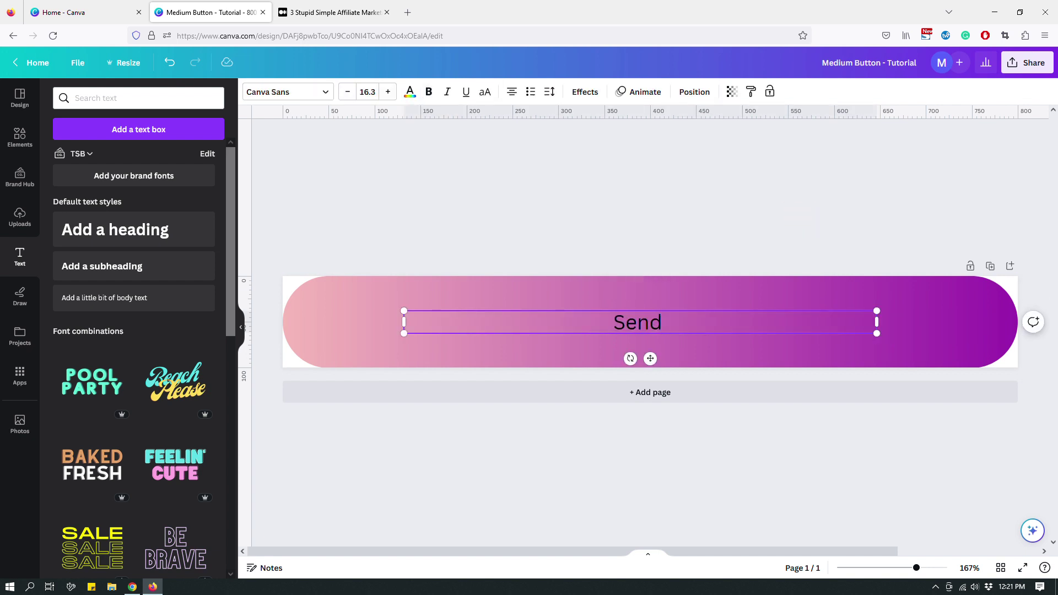
{"action": "type", "text": "A Tip"}
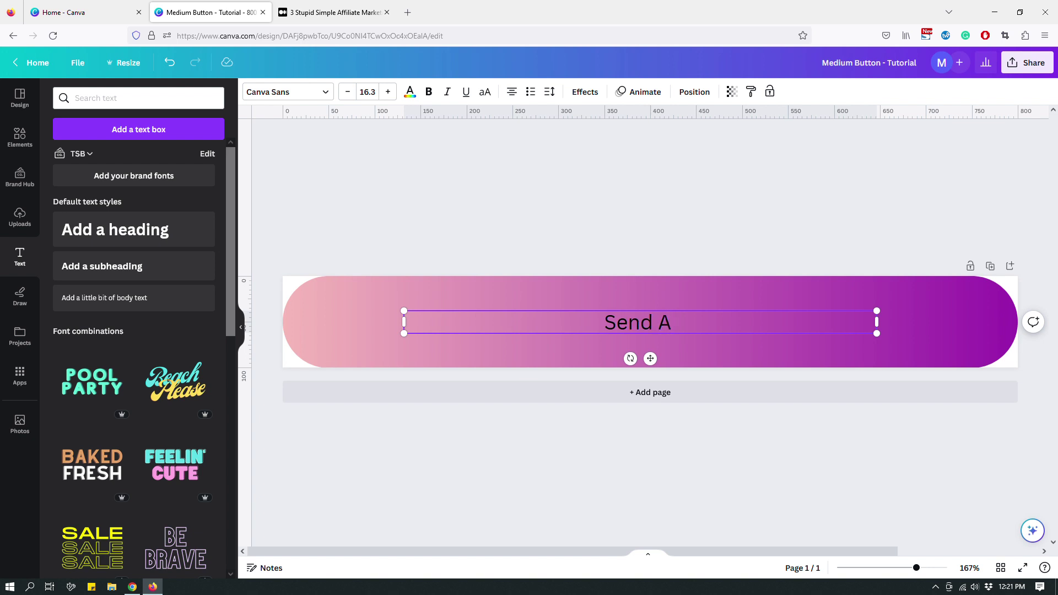
{"action": "left_click", "coordinate": [695, 206]}
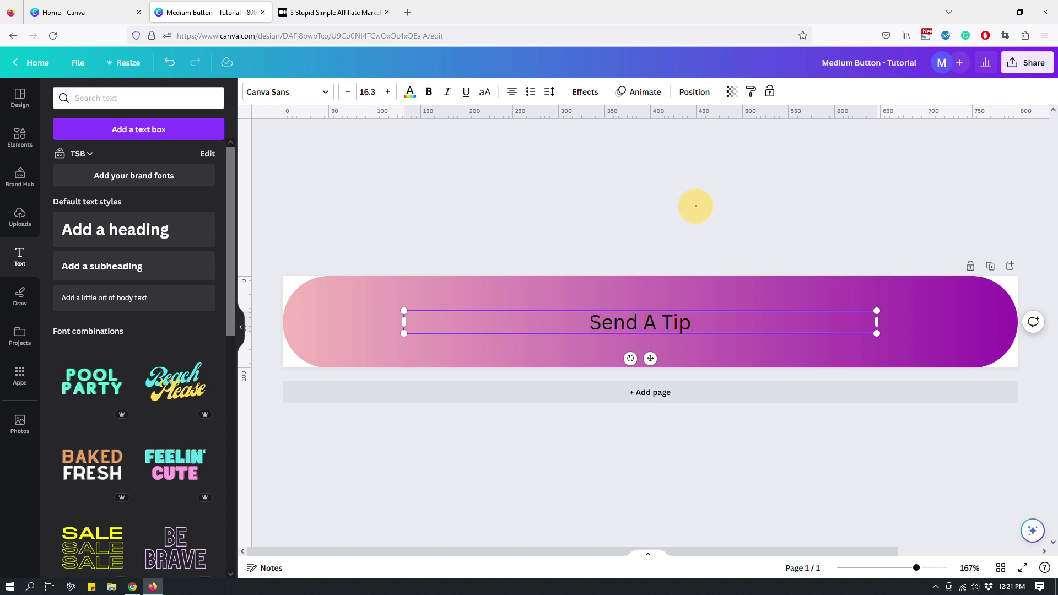
{"action": "left_click", "coordinate": [649, 323]}
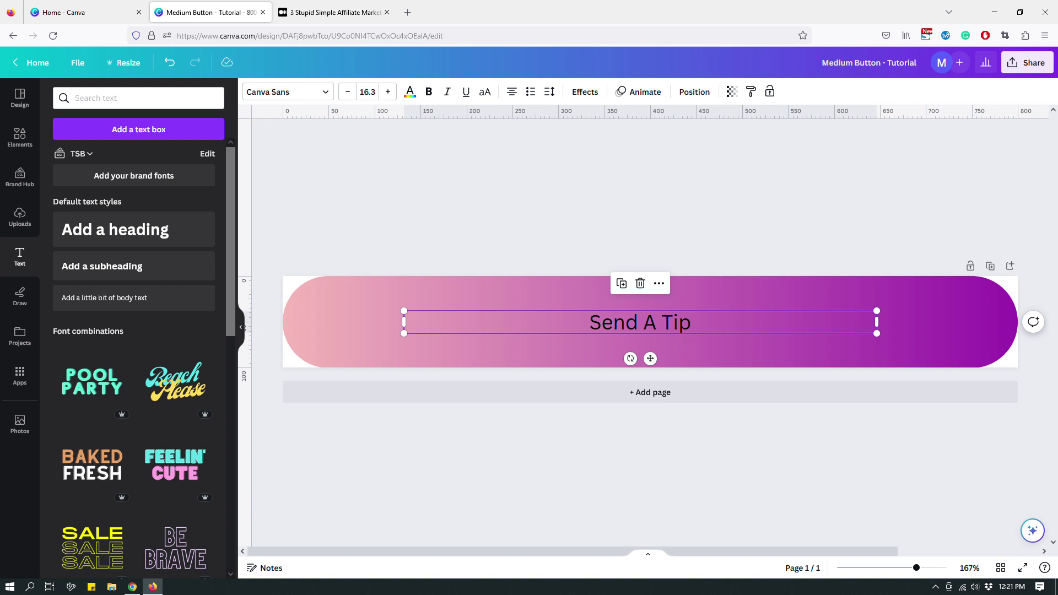
{"action": "left_click", "coordinate": [287, 91]}
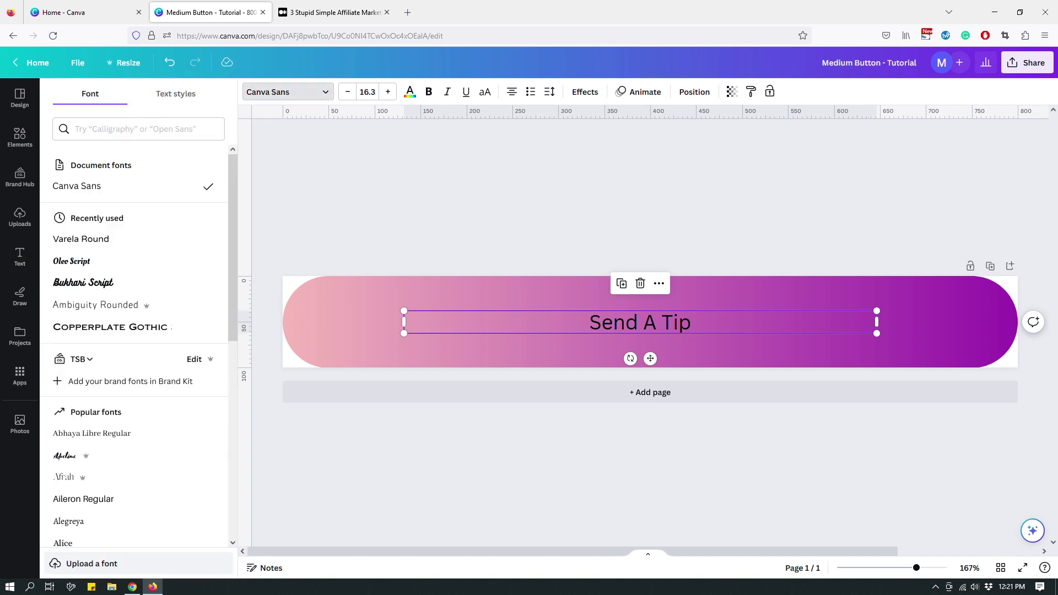
- Change the 'Send A Tip' font to Archivo Black
{"action": "left_click", "coordinate": [297, 92]}
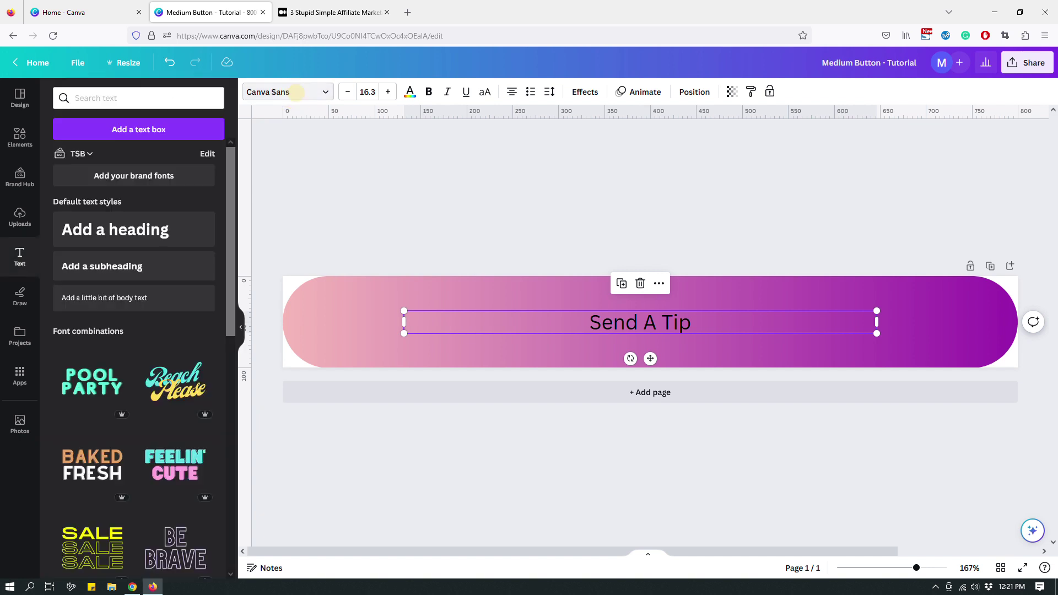
{"action": "left_click", "coordinate": [297, 92]}
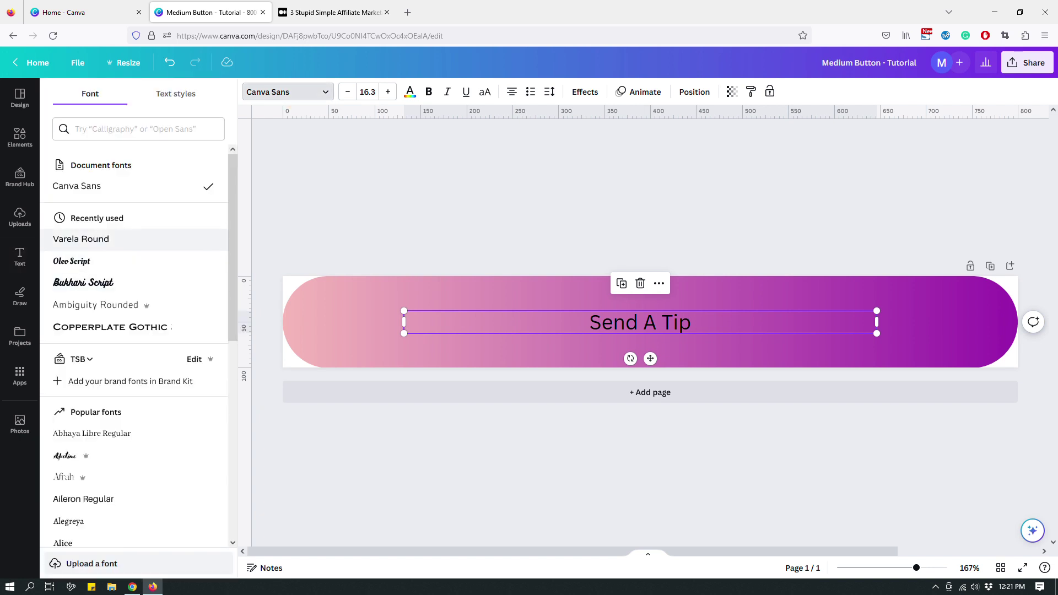
{"action": "scroll", "coordinate": [132, 269], "scroll_direction": "down", "scroll_amount": 1}
{"action": "scroll", "coordinate": [132, 269], "scroll_direction": "up", "scroll_amount": 1}
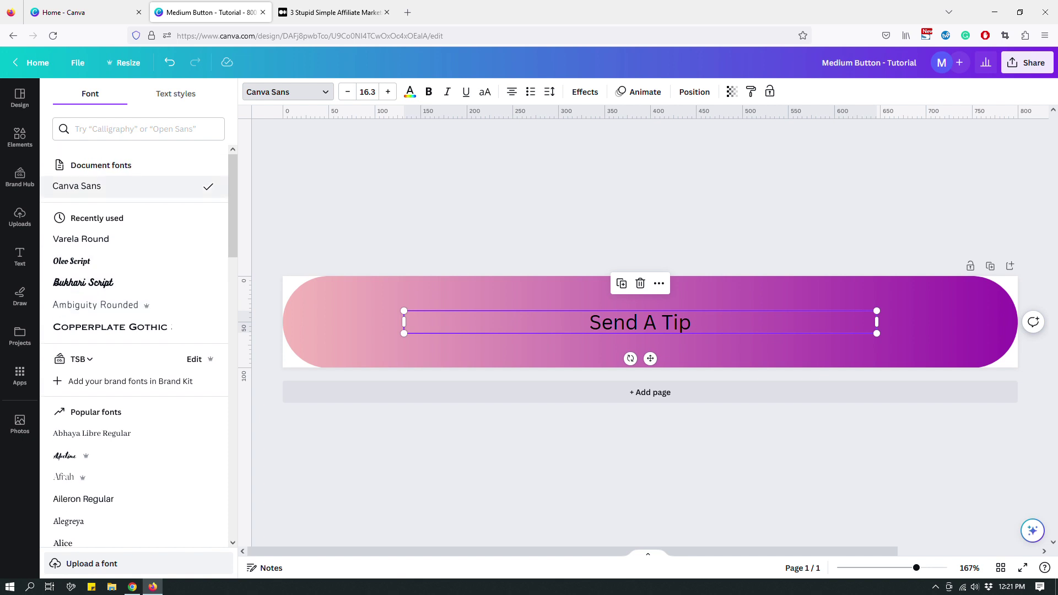
{"action": "scroll", "coordinate": [132, 190], "scroll_direction": "down", "scroll_amount": 3}
{"action": "scroll", "coordinate": [133, 197], "scroll_direction": "down", "scroll_amount": 2}
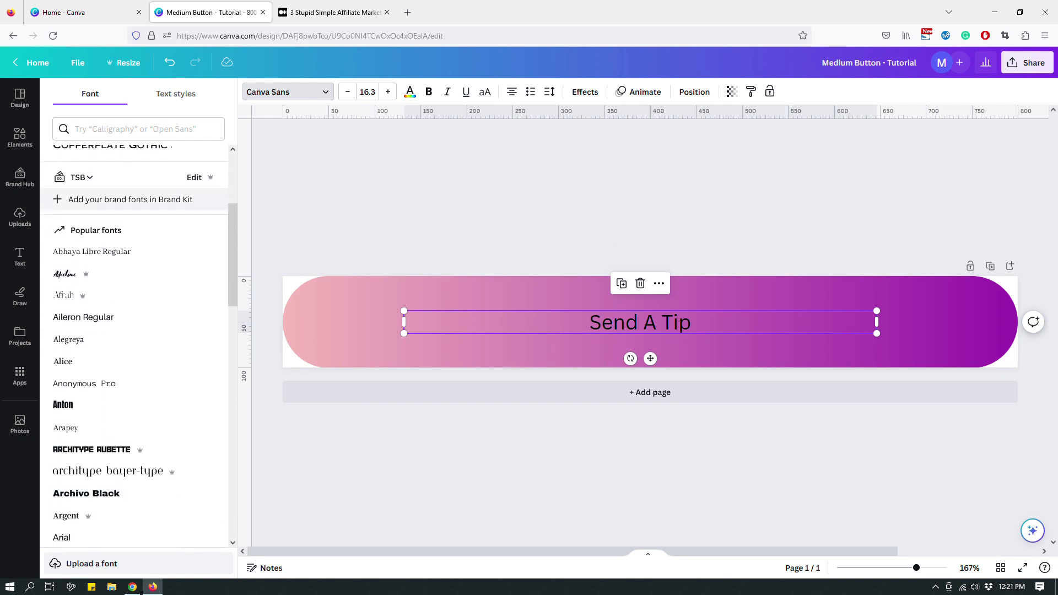
{"action": "scroll", "coordinate": [132, 200], "scroll_direction": "down", "scroll_amount": 5}
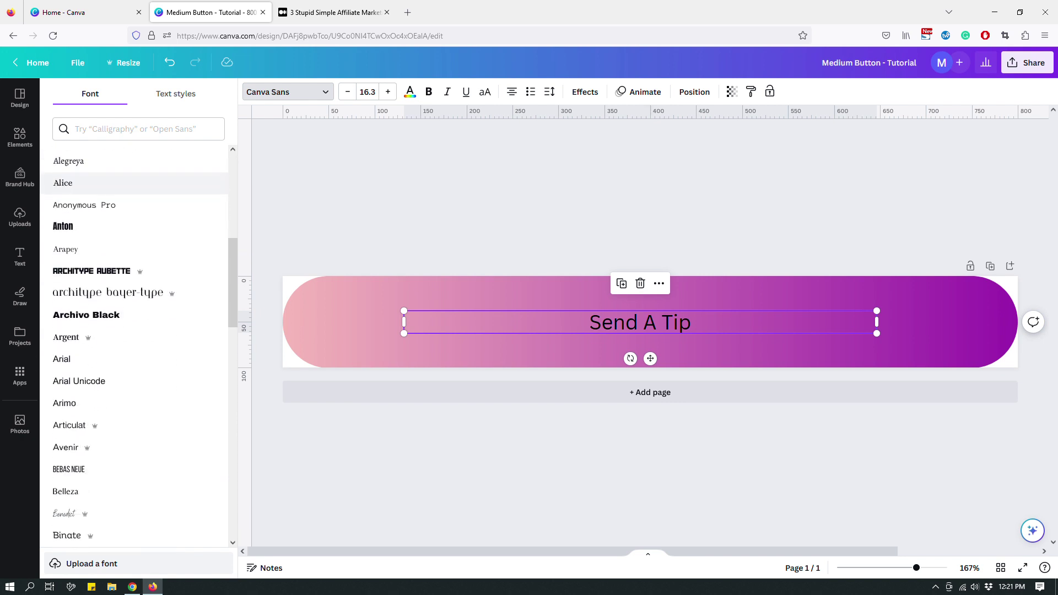
{"action": "scroll", "coordinate": [132, 231], "scroll_direction": "down", "scroll_amount": 2}
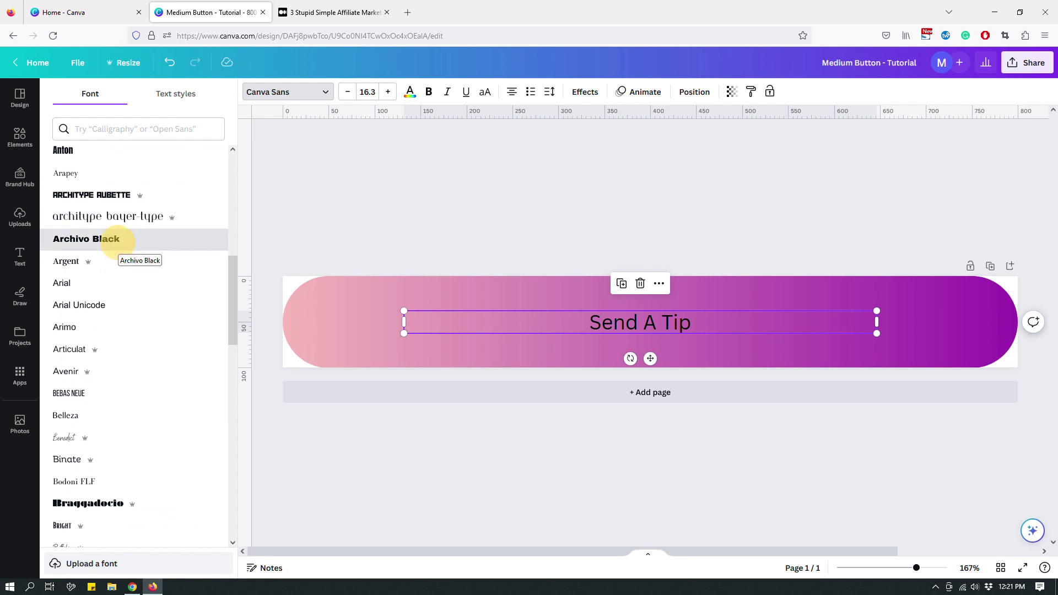
{"action": "left_click", "coordinate": [110, 238]}
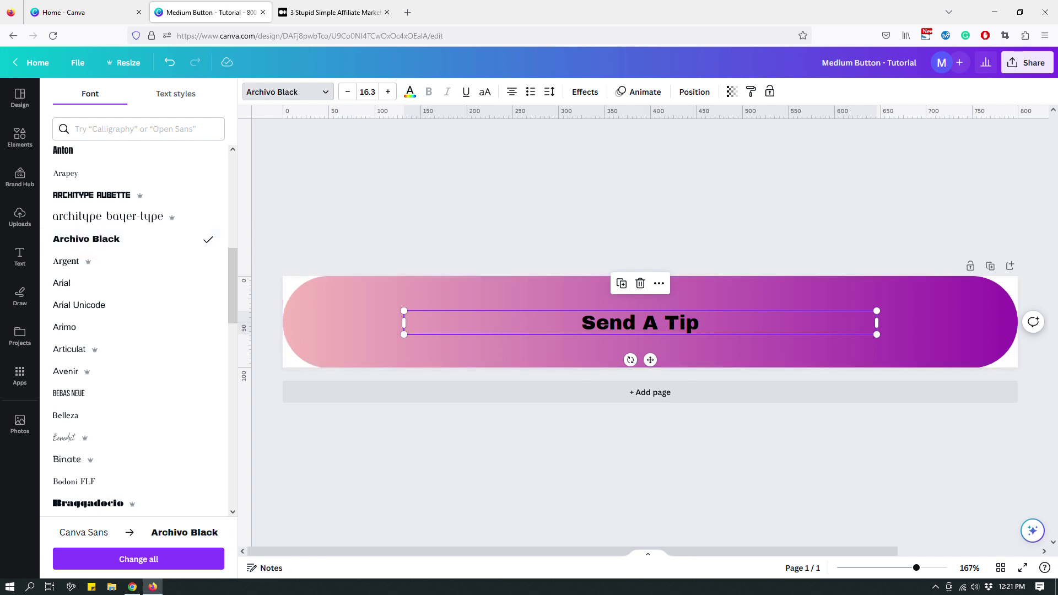
- Set the font size to 48 and move the text up to sit centred on the pill
{"action": "left_click", "coordinate": [367, 91]}
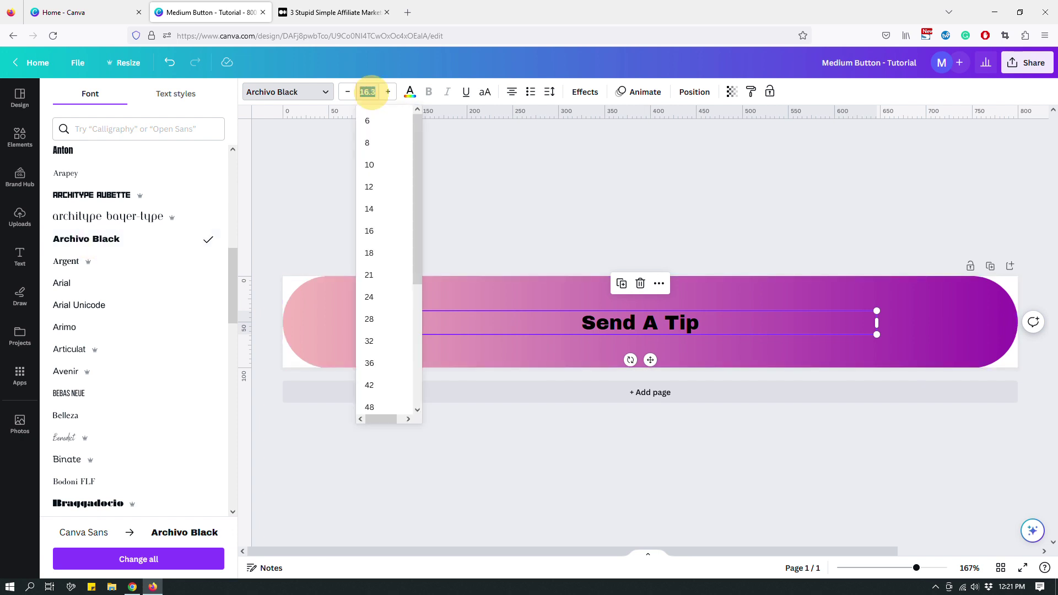
{"action": "scroll", "coordinate": [380, 315], "scroll_direction": "down", "scroll_amount": 1}
{"action": "left_click", "coordinate": [369, 313]}
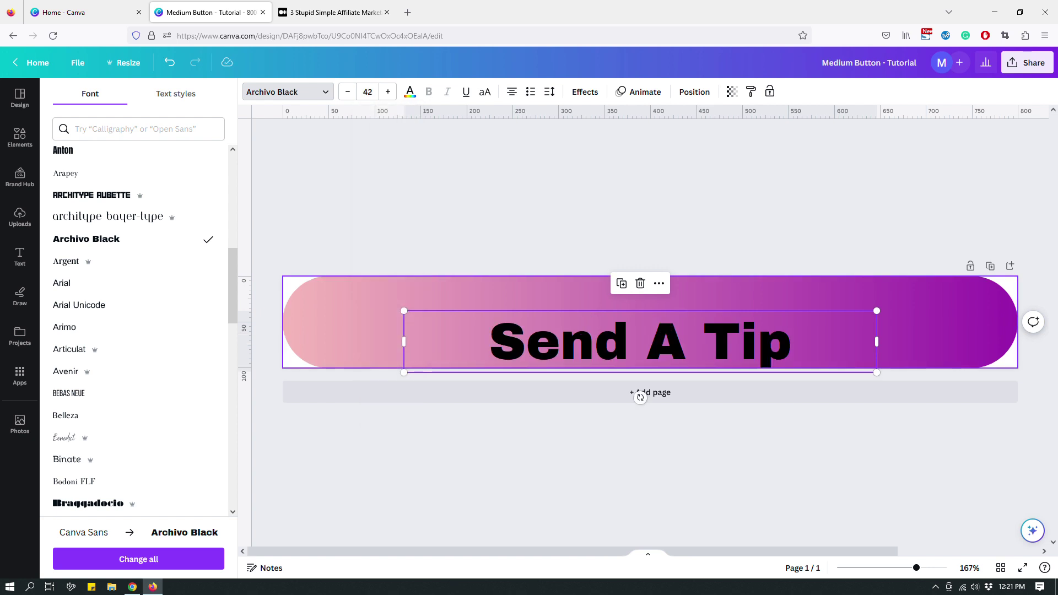
{"action": "left_click", "coordinate": [367, 92]}
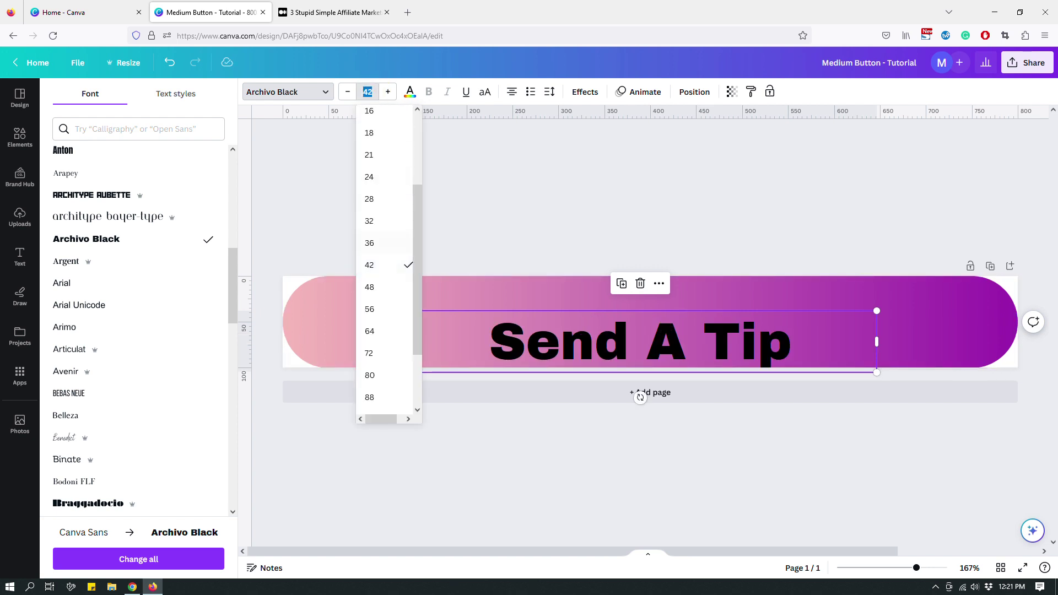
{"action": "left_click", "coordinate": [397, 290]}
{"action": "left_click", "coordinate": [510, 225]}
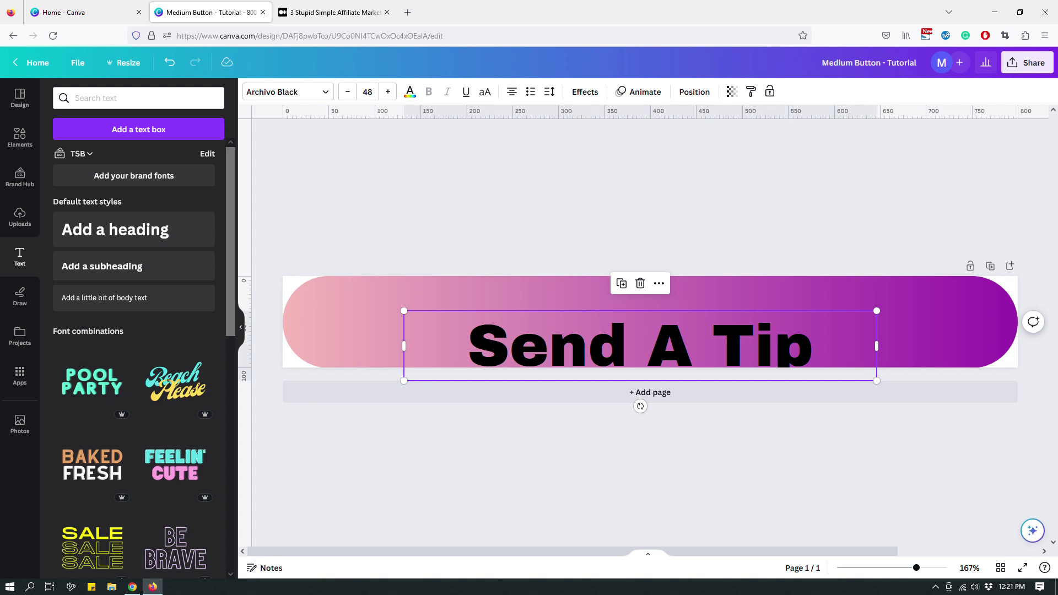
{"action": "left_click_drag", "start_coordinate": [674, 339], "coordinate": [683, 316]}
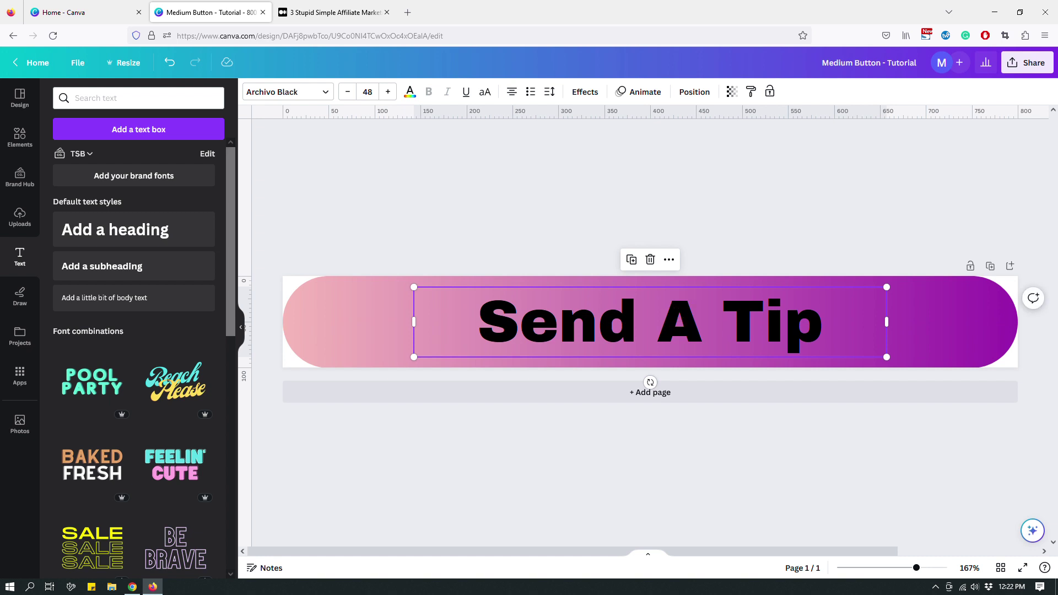
- Switch the button text to uppercase so it reads SEND A TIP
{"action": "left_click", "coordinate": [777, 201]}
{"action": "left_click", "coordinate": [748, 326]}
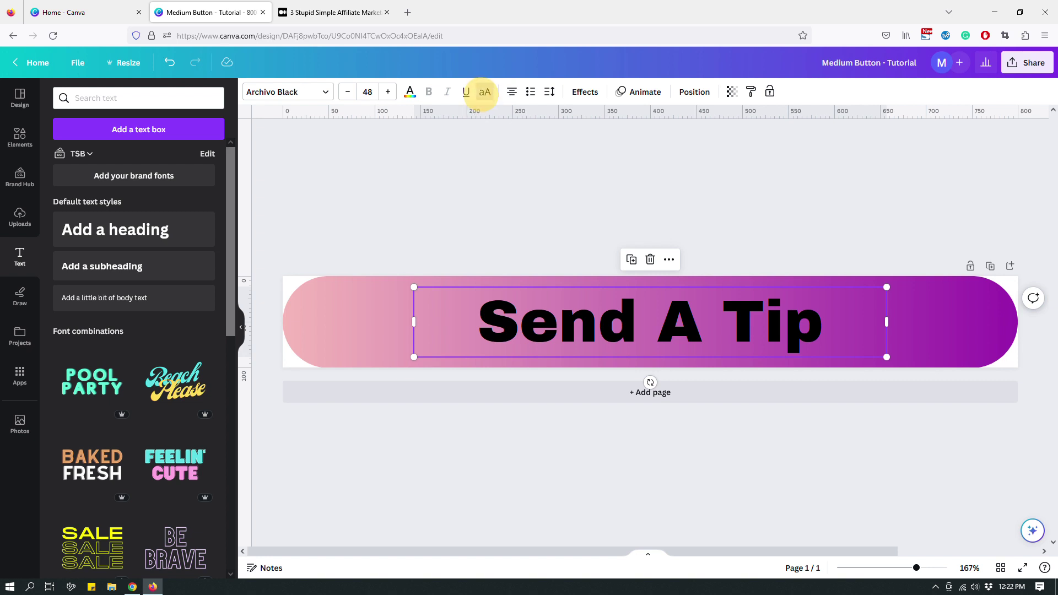
{"action": "left_click", "coordinate": [485, 92]}
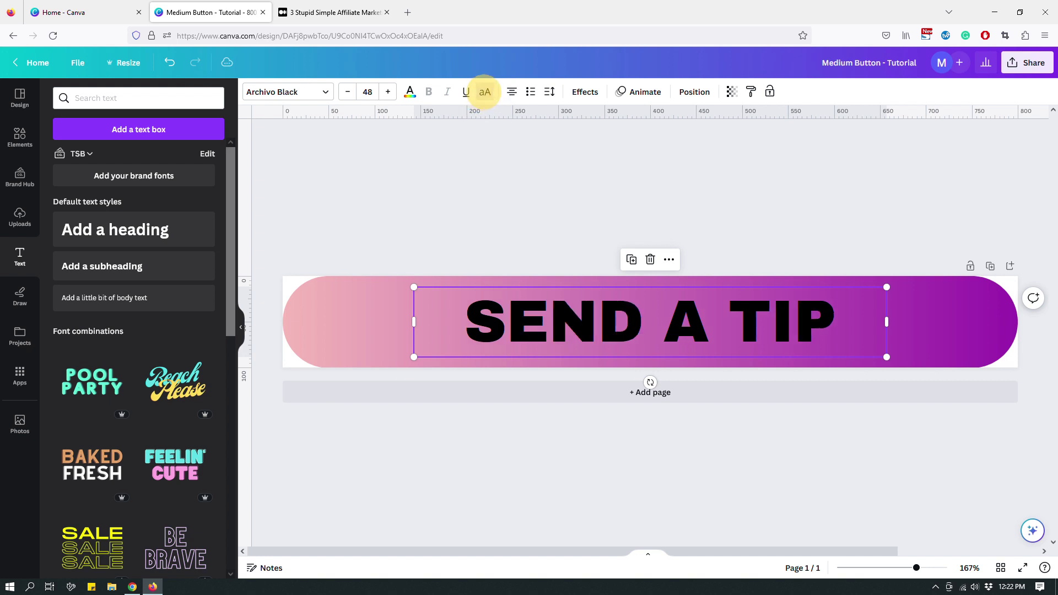
{"action": "left_click", "coordinate": [485, 92]}
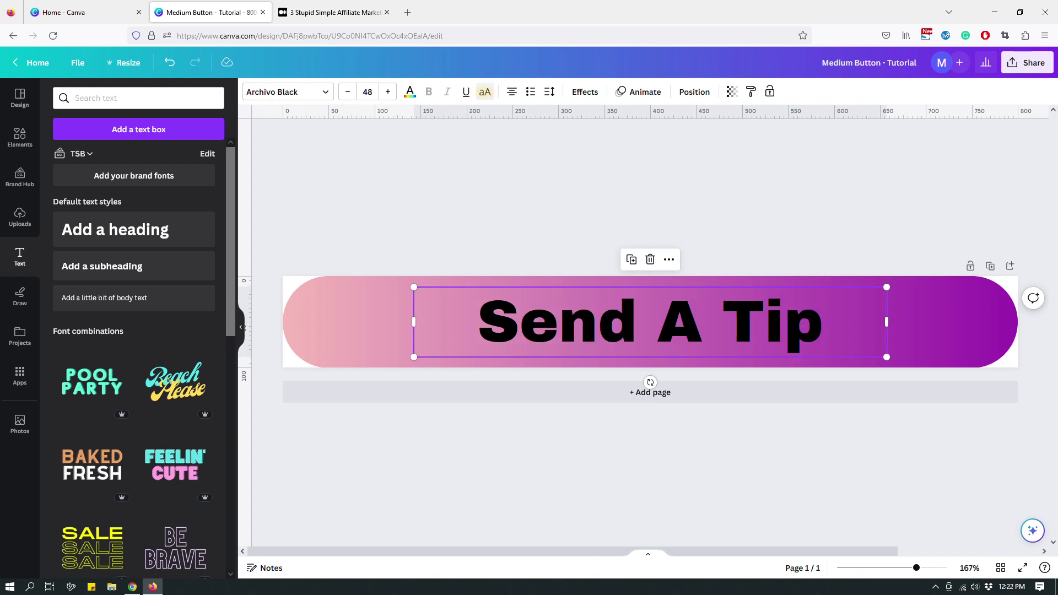
{"action": "left_click", "coordinate": [485, 92]}
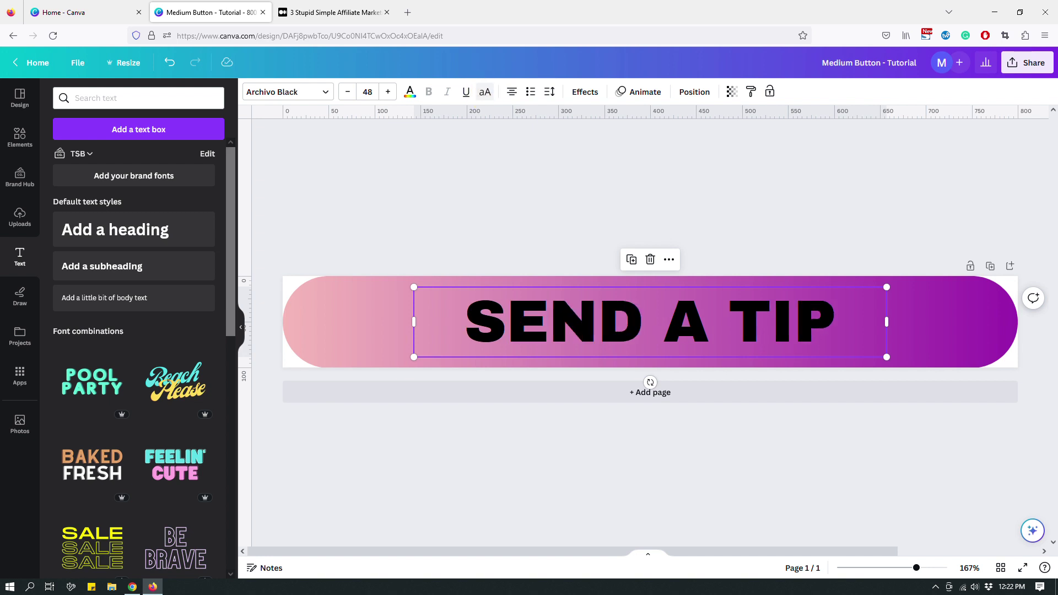
{"action": "left_click", "coordinate": [485, 92]}
{"action": "left_click", "coordinate": [485, 92]}
{"action": "left_click", "coordinate": [485, 92]}
{"action": "left_click", "coordinate": [485, 92]}
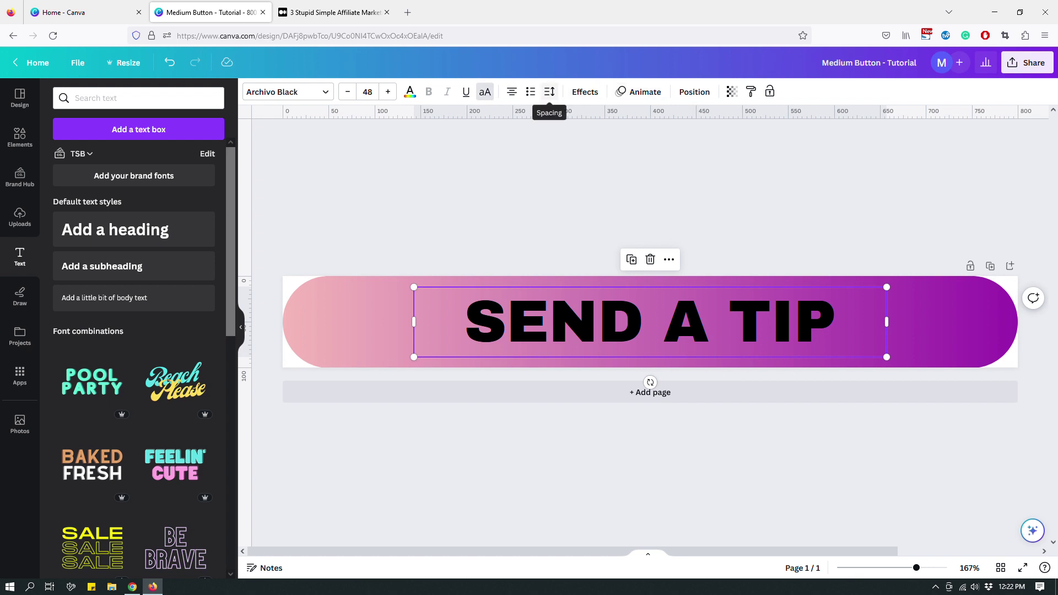
- Widen the letter spacing of SEND A TIP to about 82
{"action": "left_click", "coordinate": [550, 92]}
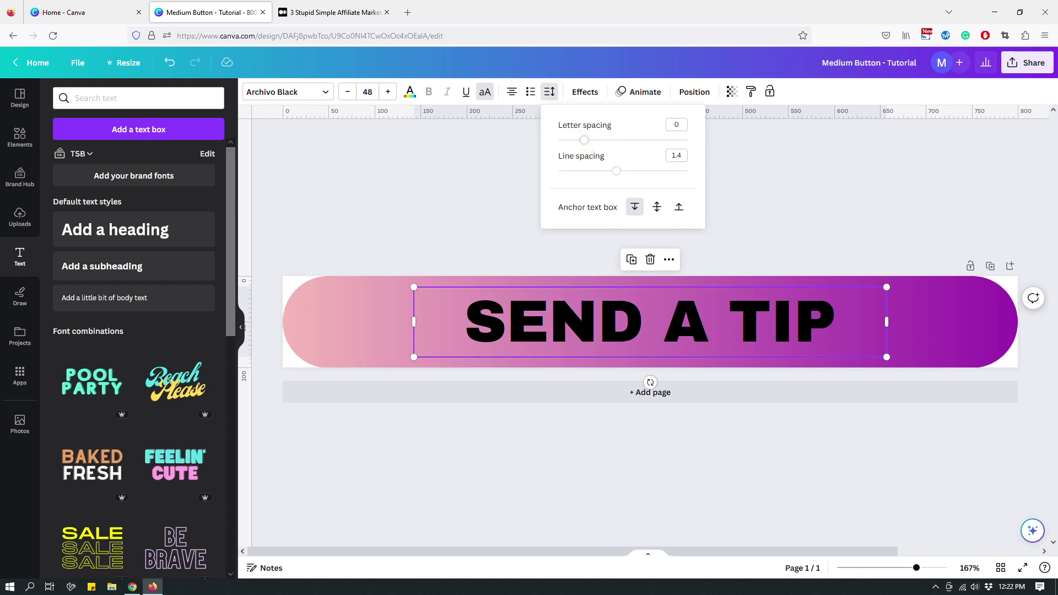
{"action": "left_click_drag", "start_coordinate": [584, 140], "coordinate": [588, 140]}
{"action": "left_click", "coordinate": [677, 124]}
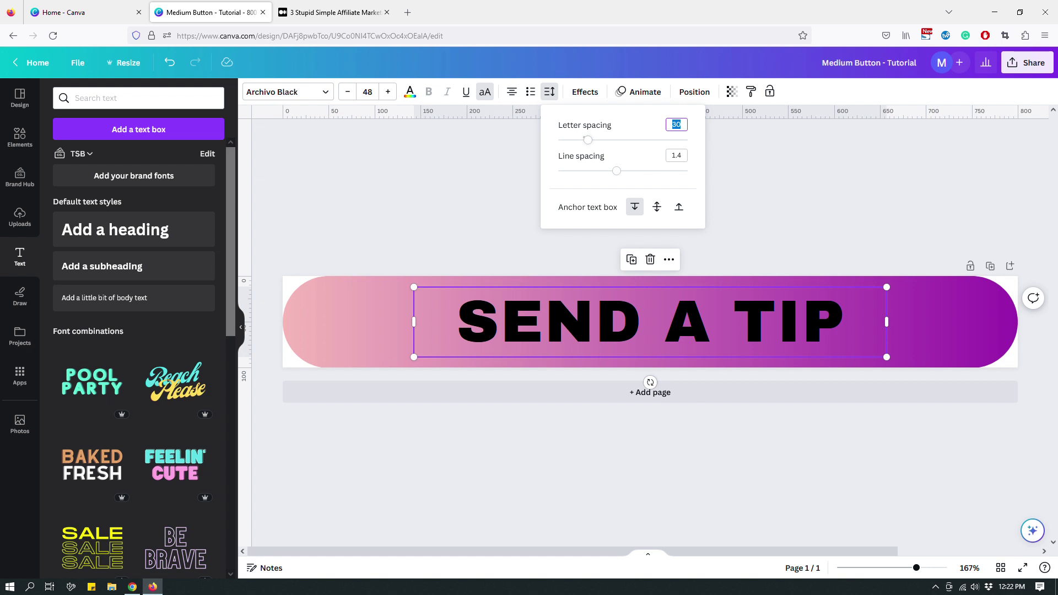
{"action": "left_click_drag", "start_coordinate": [588, 140], "coordinate": [594, 141]}
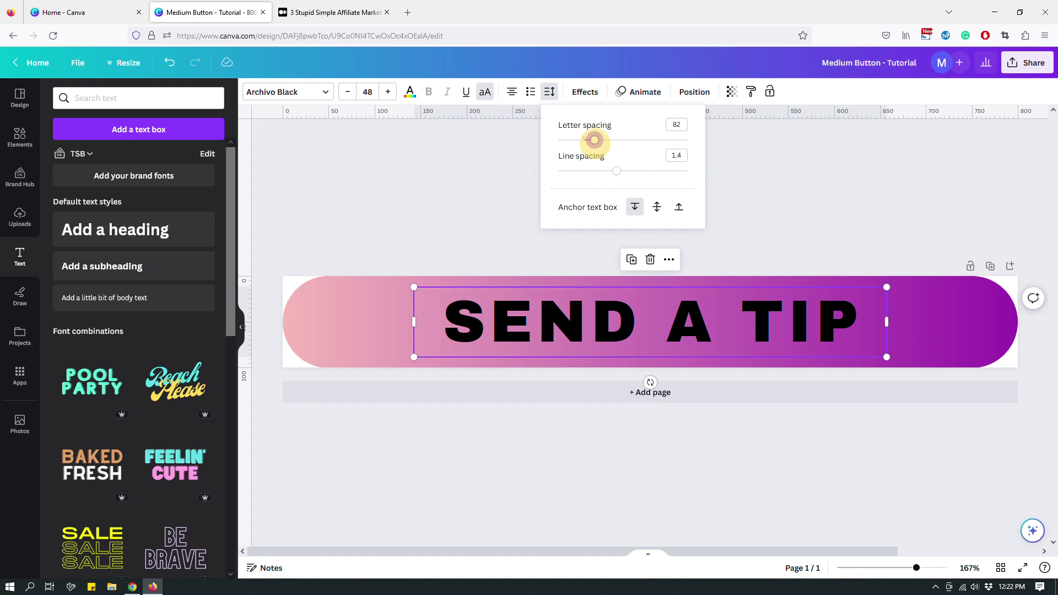
{"action": "left_click", "coordinate": [794, 157]}
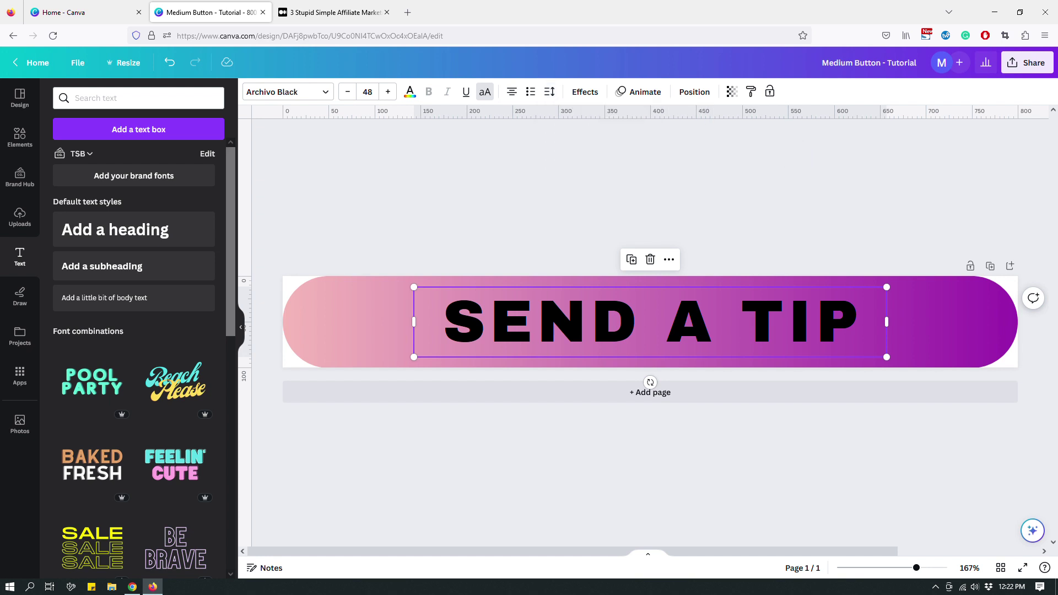
{"action": "left_click", "coordinate": [795, 157]}
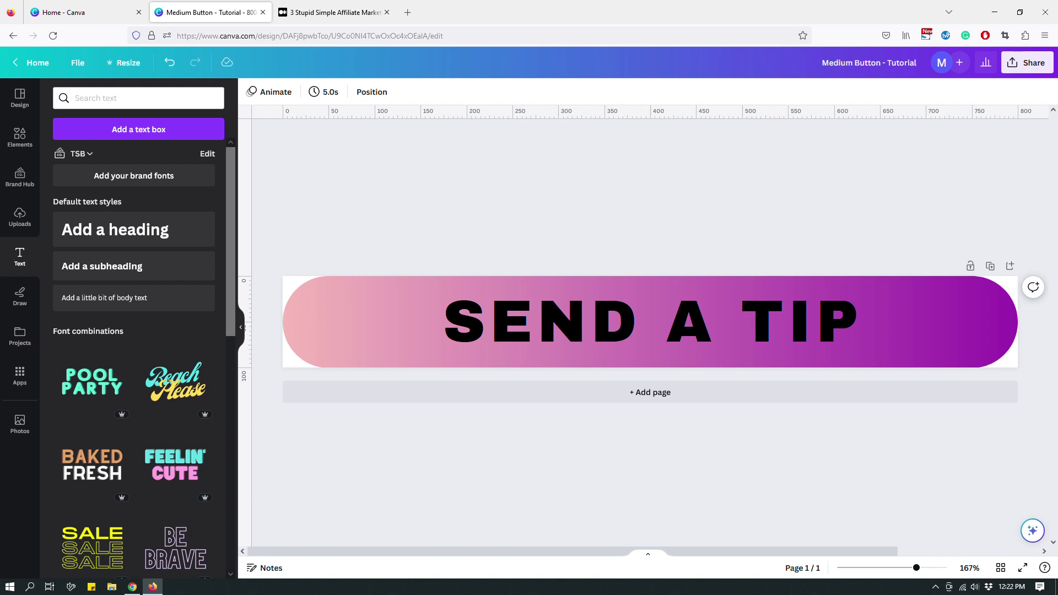
- Delete the A so the button reads 'SEND TIP' with a wide gap
{"action": "left_click", "coordinate": [700, 325]}
{"action": "left_click", "coordinate": [700, 324]}
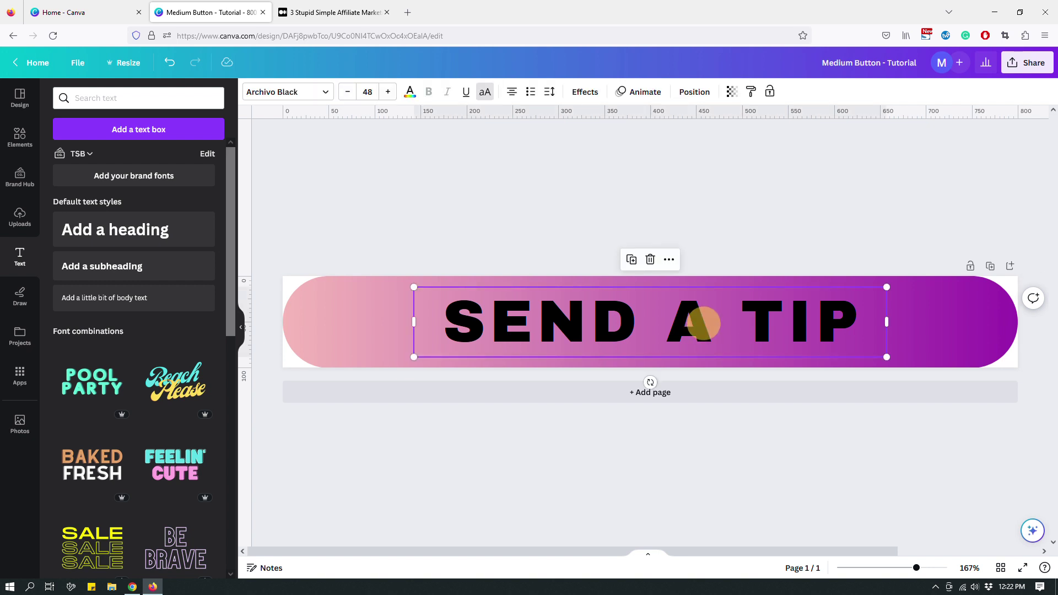
{"action": "key", "text": "BackSpace"}
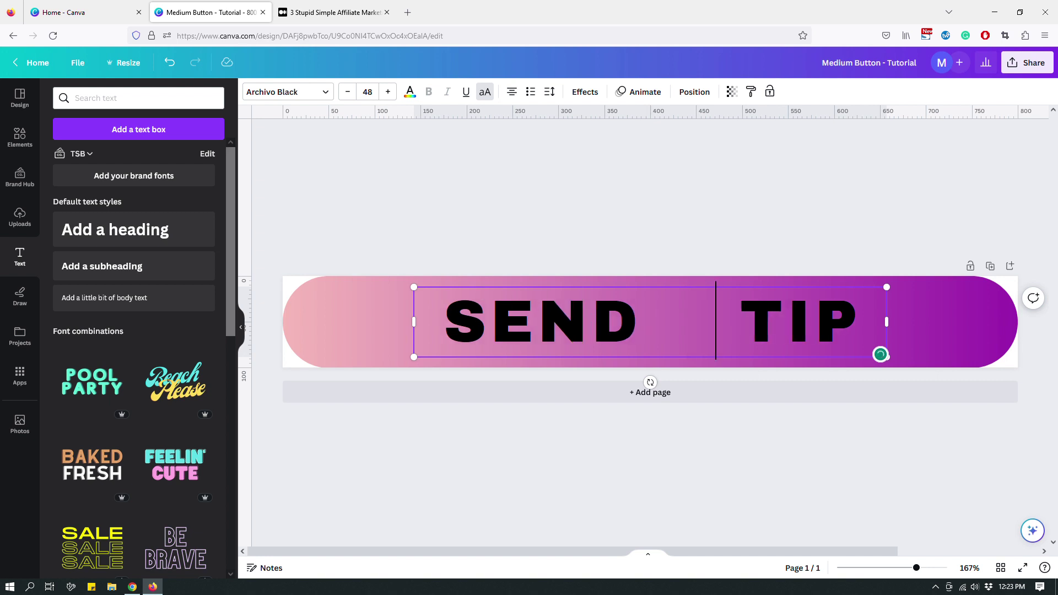
{"action": "left_click", "coordinate": [729, 224]}
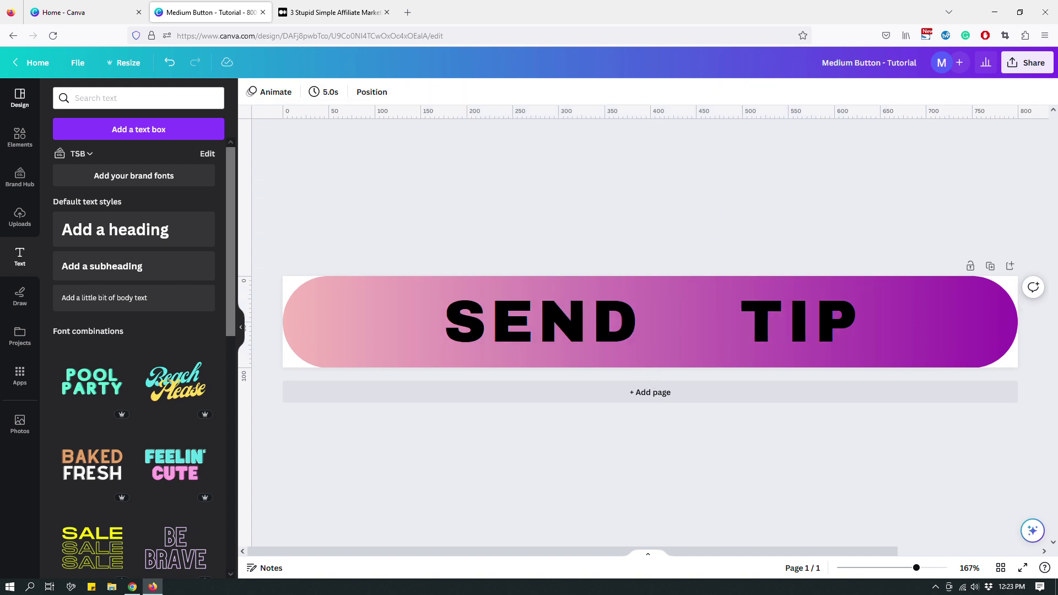
- Search the Elements library for heart
{"action": "left_click", "coordinate": [19, 134]}
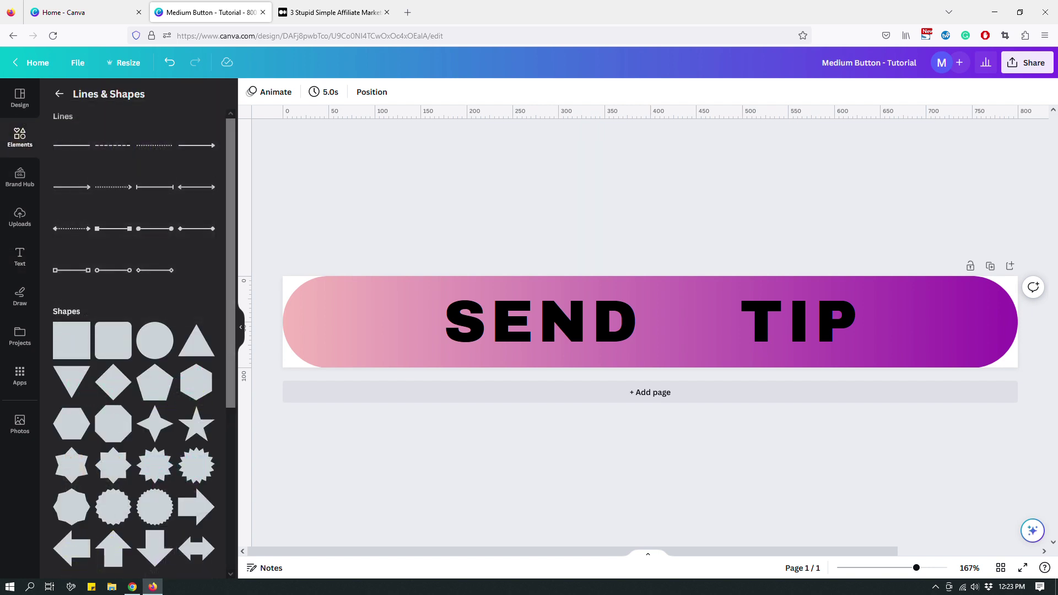
{"action": "left_click", "coordinate": [59, 94]}
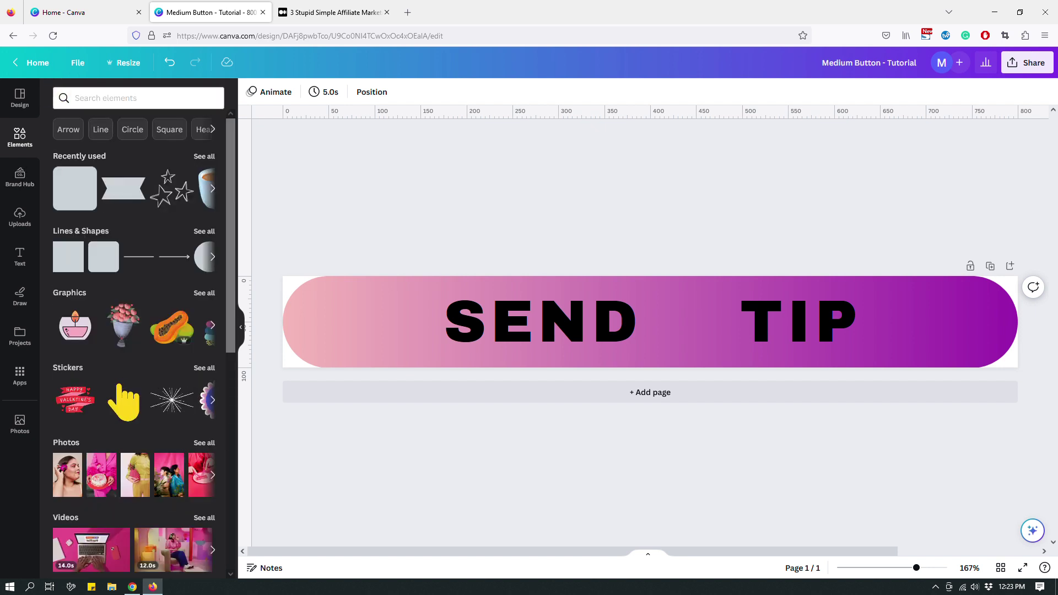
{"action": "scroll", "coordinate": [172, 326], "scroll_direction": "down", "scroll_amount": 2}
{"action": "scroll", "coordinate": [172, 325], "scroll_direction": "up", "scroll_amount": 2}
{"action": "left_click", "coordinate": [138, 98]}
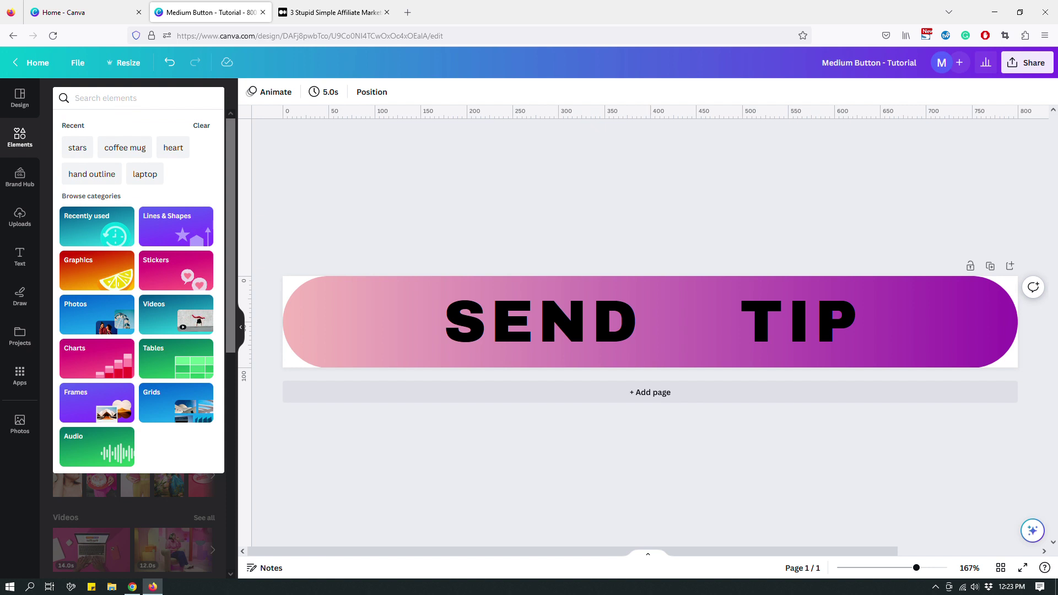
{"action": "type", "text": "heart"}
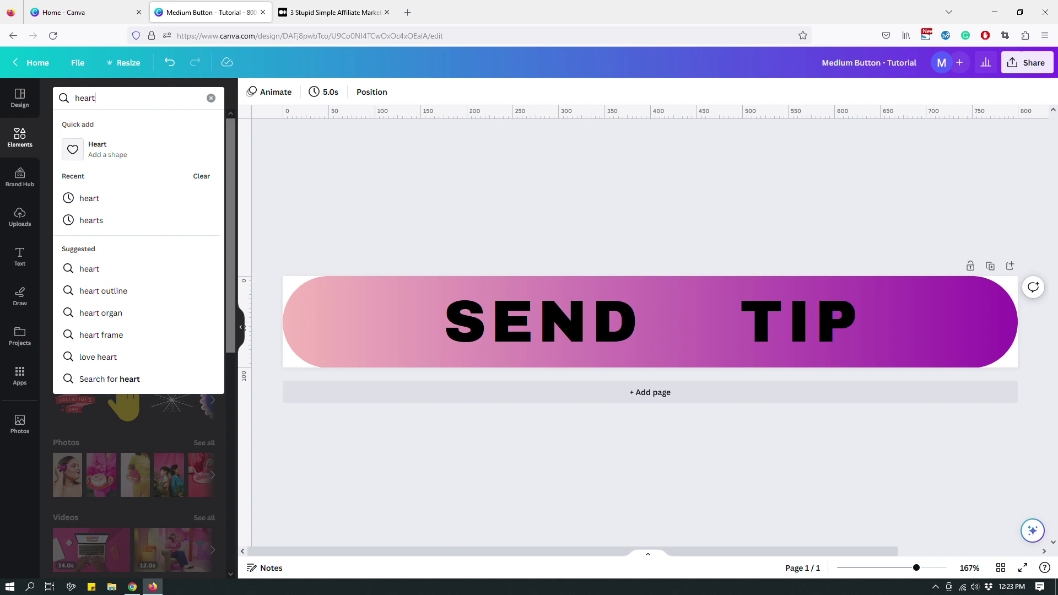
{"action": "key", "text": "Return"}
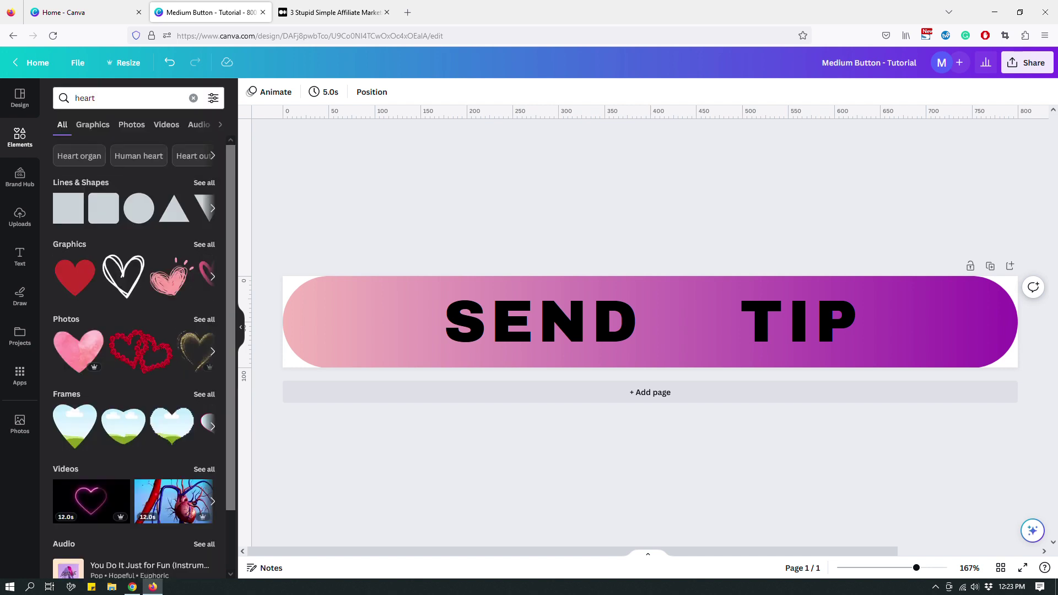
- Filter the heart results to Graphics and browse the options
{"action": "scroll", "coordinate": [137, 358], "scroll_direction": "down", "scroll_amount": 1}
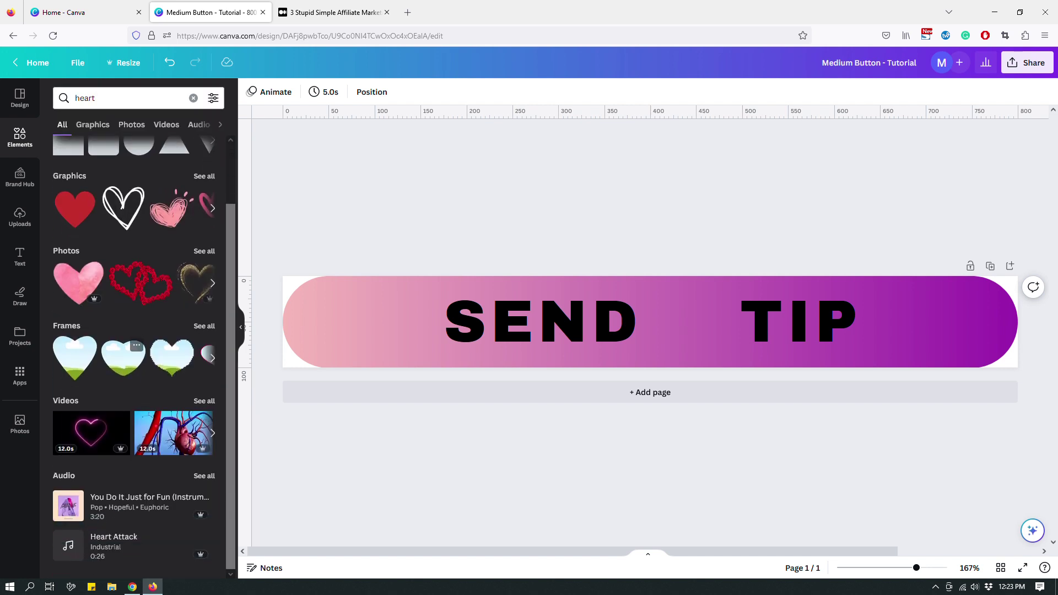
{"action": "scroll", "coordinate": [138, 347], "scroll_direction": "up", "scroll_amount": 2}
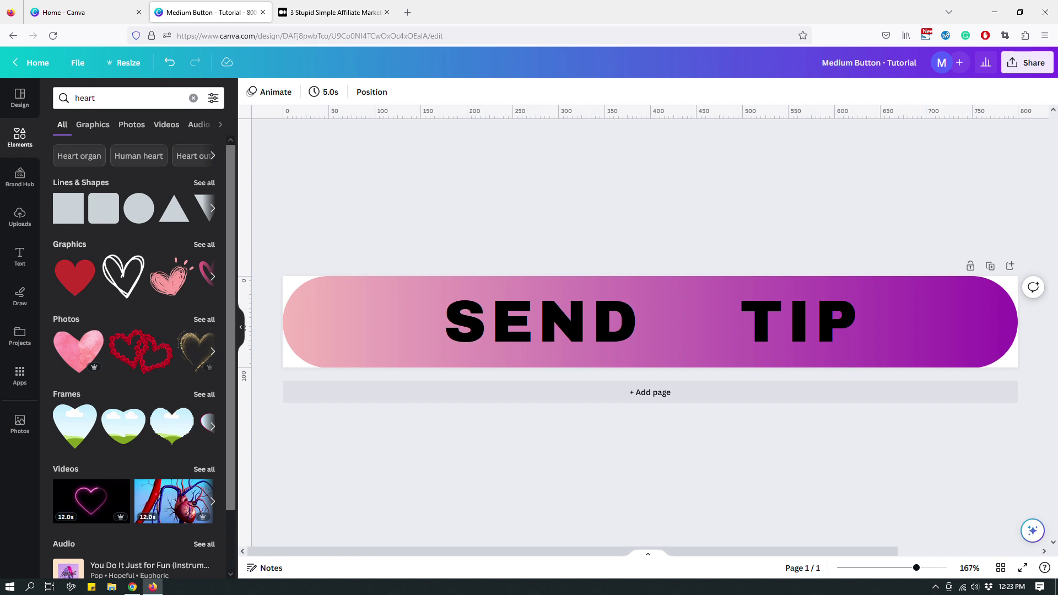
{"action": "left_click", "coordinate": [69, 245]}
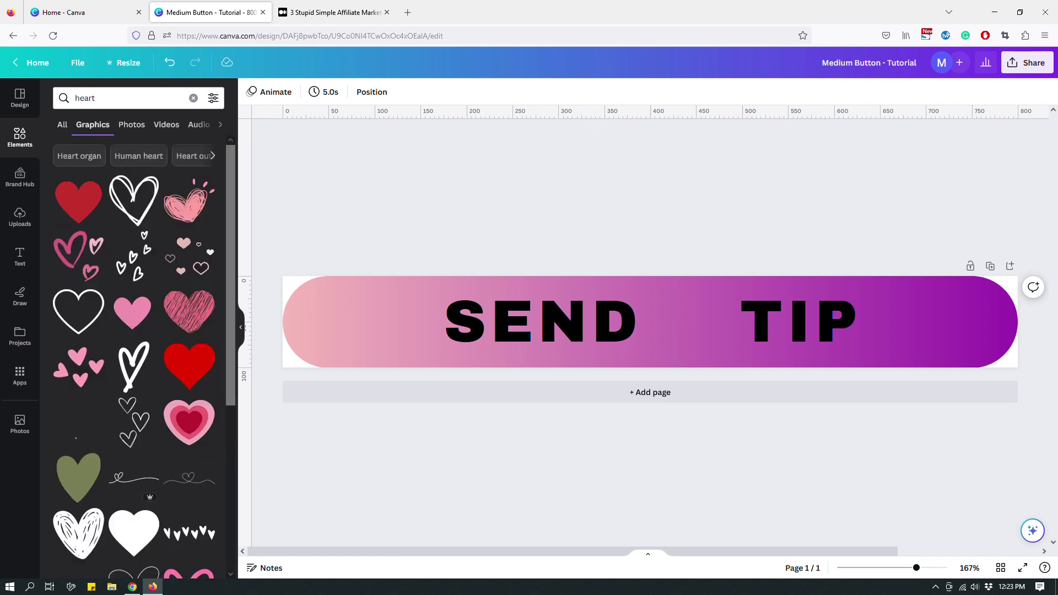
{"action": "scroll", "coordinate": [190, 314], "scroll_direction": "down", "scroll_amount": 3}
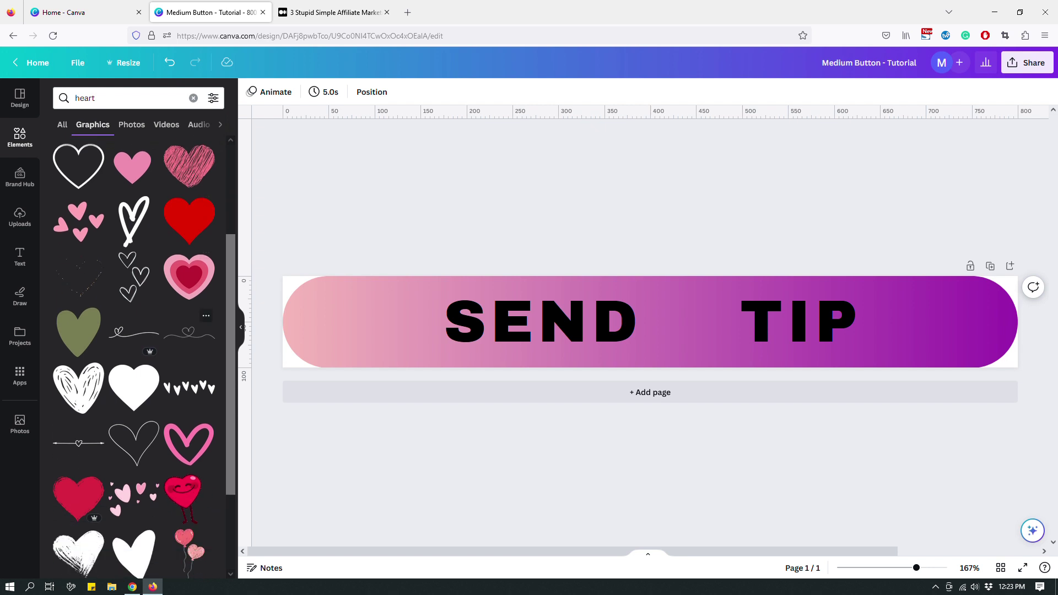
{"action": "scroll", "coordinate": [191, 314], "scroll_direction": "down", "scroll_amount": 5}
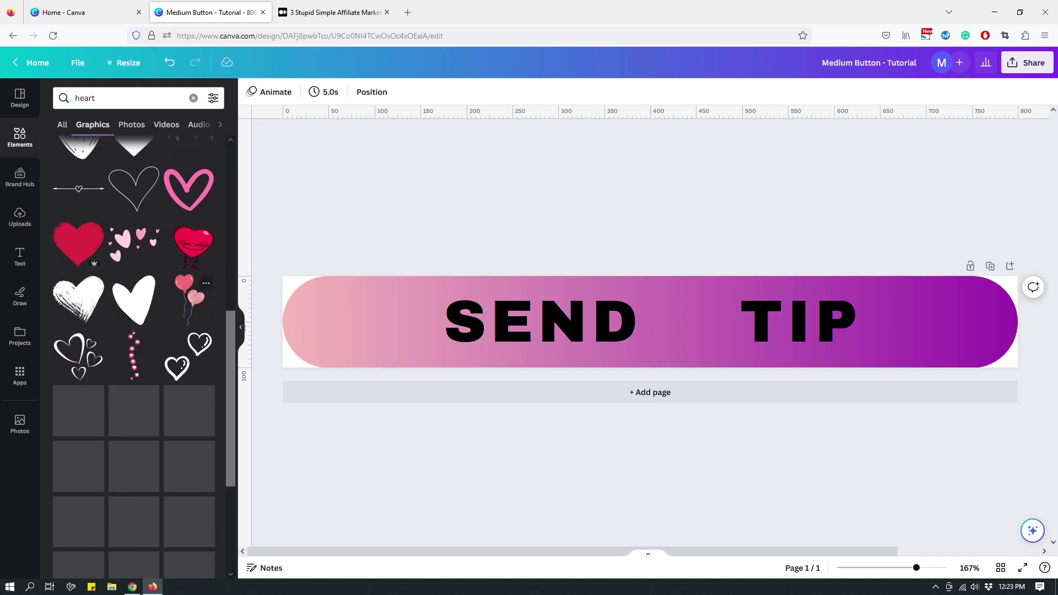
{"action": "scroll", "coordinate": [190, 297], "scroll_direction": "down", "scroll_amount": 6}
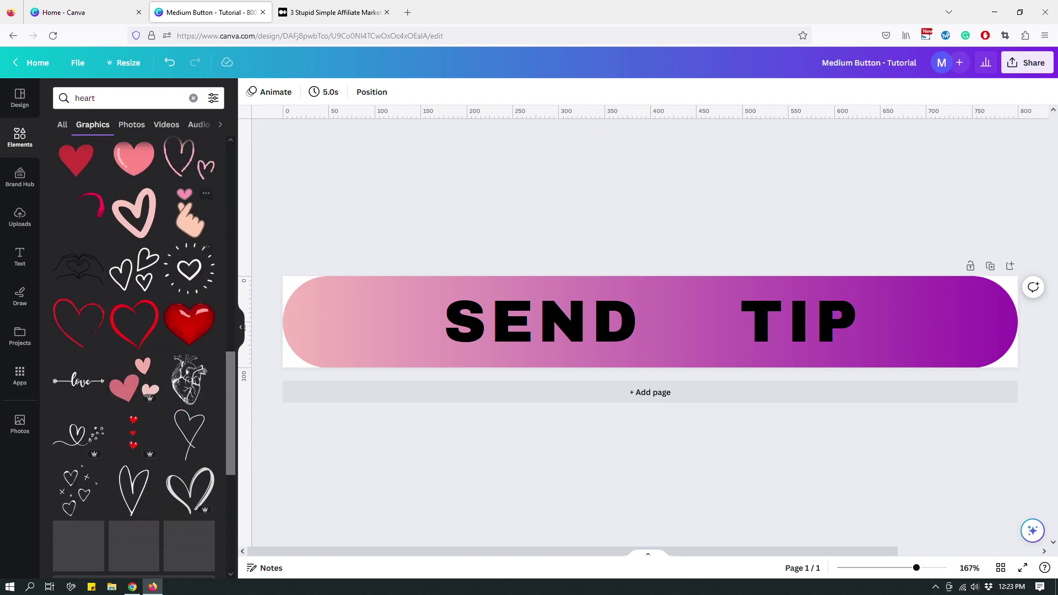
{"action": "scroll", "coordinate": [144, 331], "scroll_direction": "up", "scroll_amount": 7}
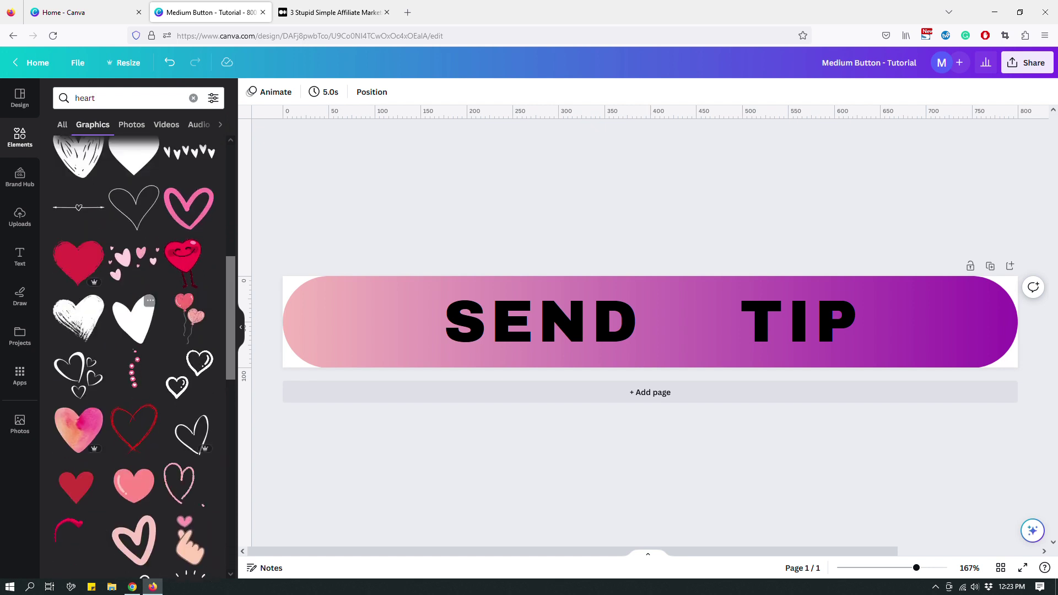
- Add the watercolour heart, enlarge it to about 77×70, and centre it between SEND and TIP
{"action": "left_click", "coordinate": [79, 430]}
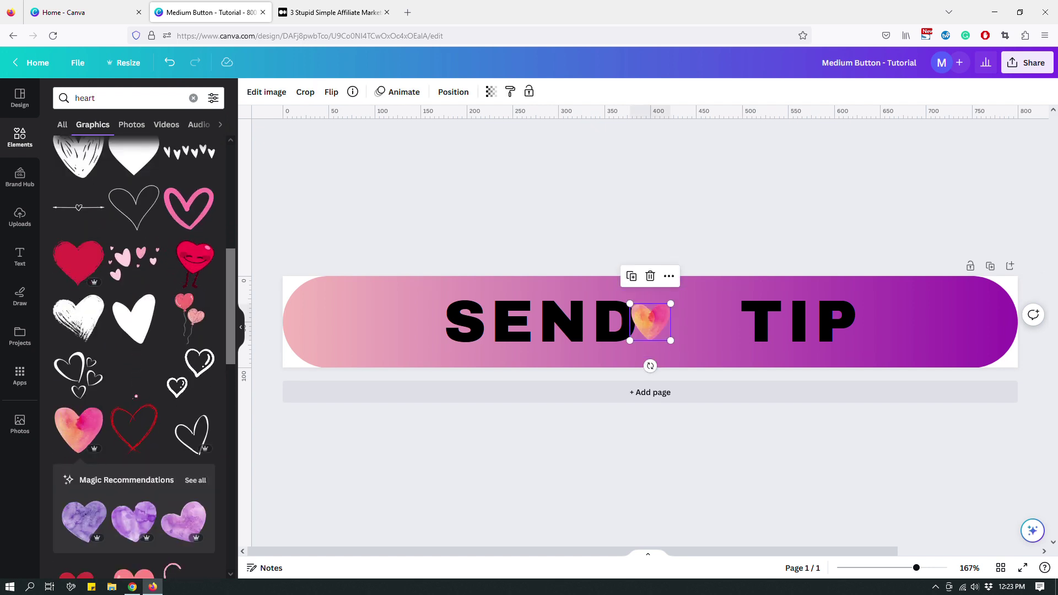
{"action": "left_click_drag", "start_coordinate": [650, 322], "coordinate": [647, 291]}
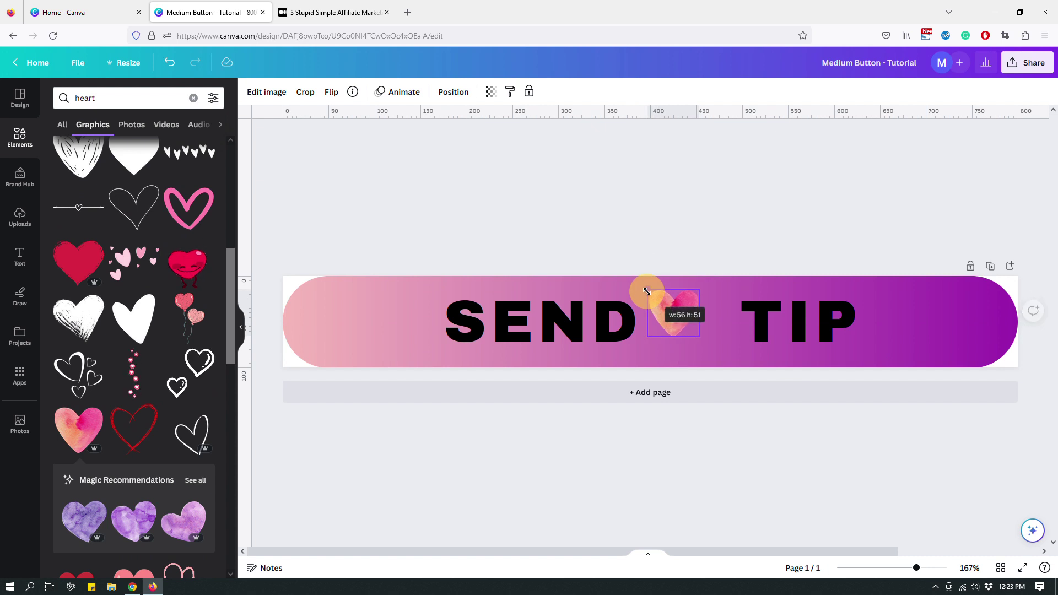
{"action": "left_click_drag", "start_coordinate": [700, 337], "coordinate": [716, 359]}
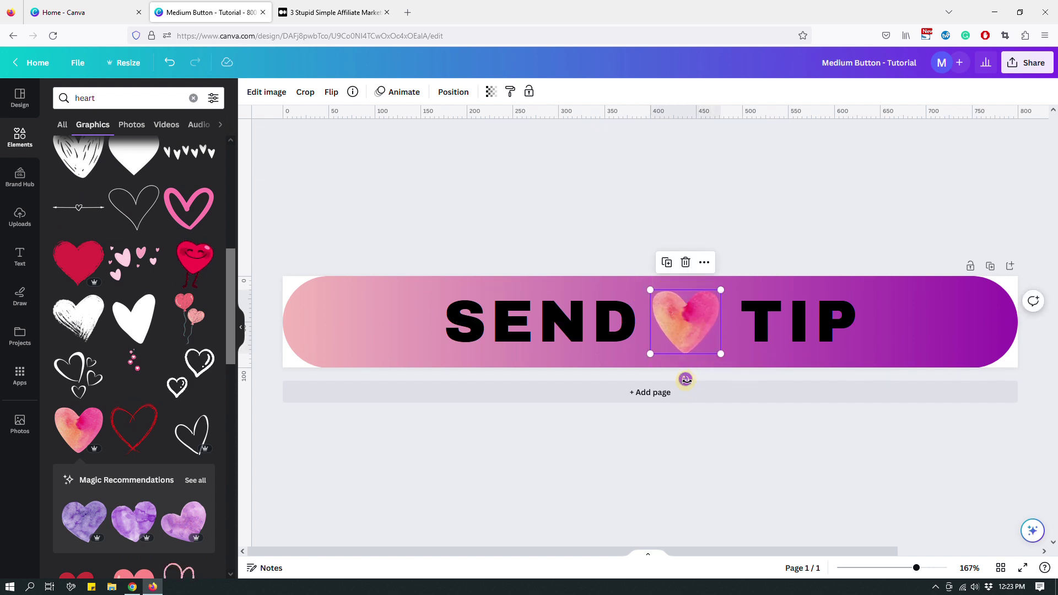
{"action": "left_click", "coordinate": [761, 228]}
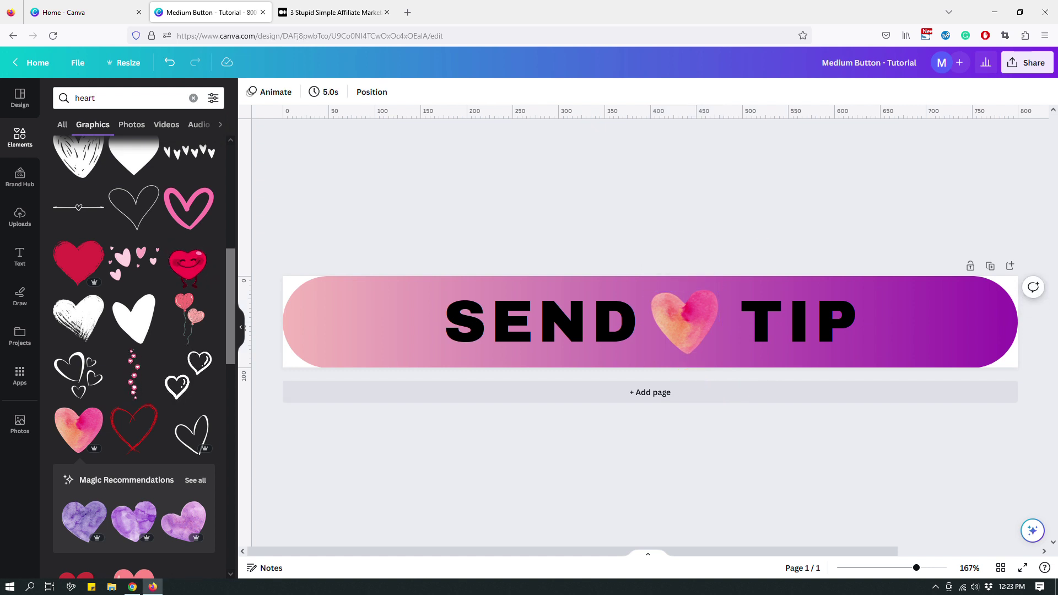
{"action": "left_click", "coordinate": [685, 322]}
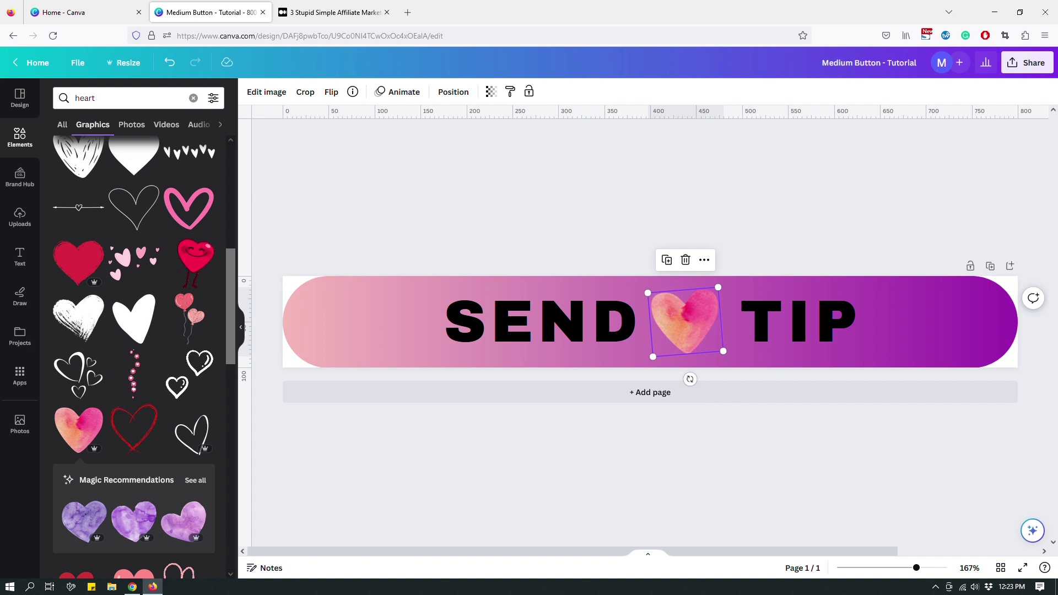
{"action": "key", "text": "Right"}
{"action": "key", "text": "Right"}
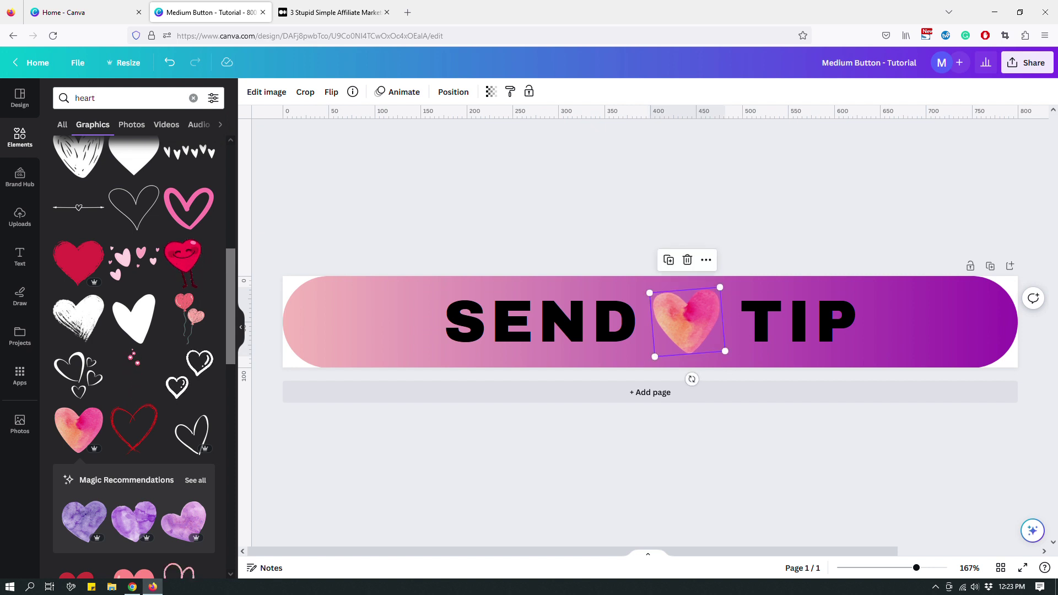
{"action": "left_click", "coordinate": [752, 224]}
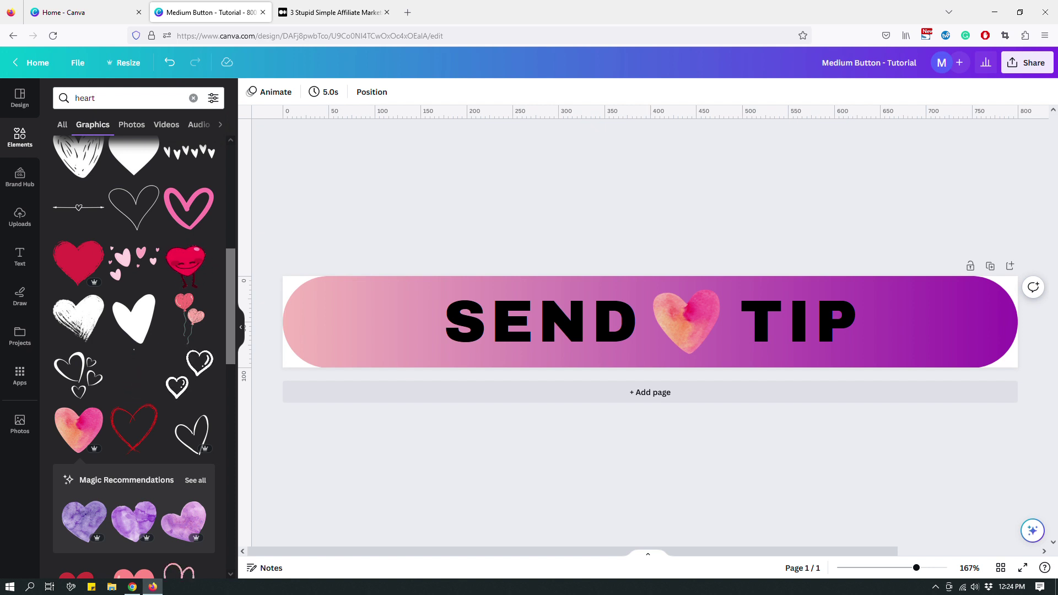
{"action": "left_click", "coordinate": [687, 321]}
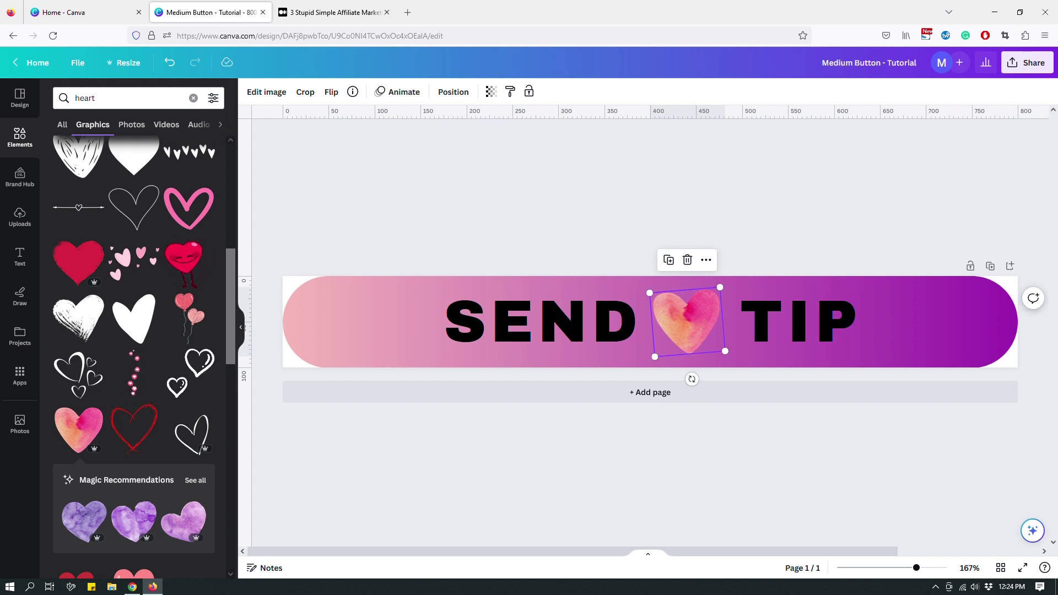
- Edit the pill's fill gradient, changing its purple right stop to pink
{"action": "left_click", "coordinate": [963, 292]}
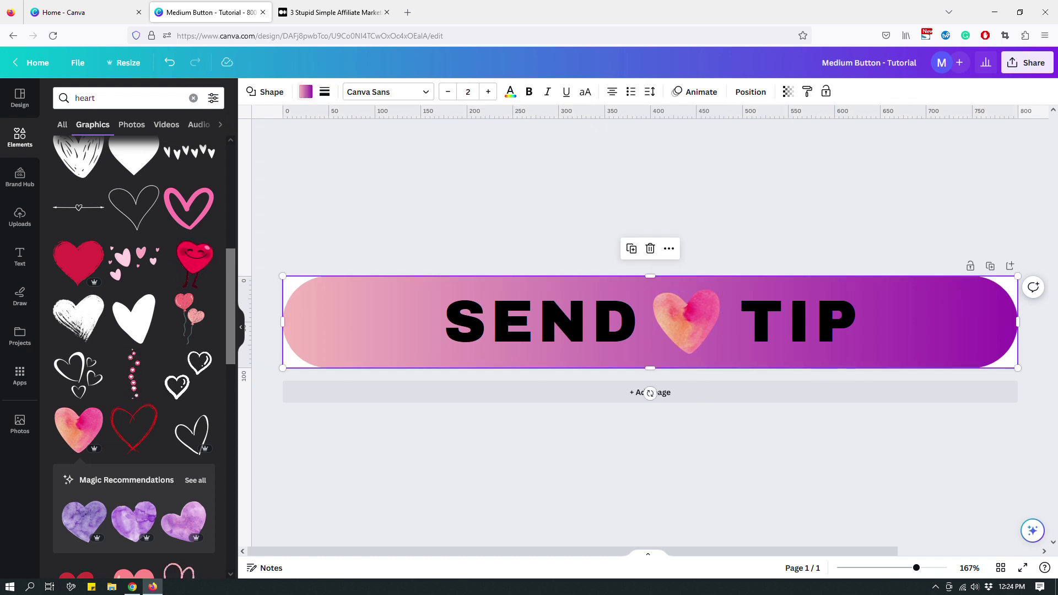
{"action": "left_click", "coordinate": [306, 92]}
{"action": "left_click", "coordinate": [180, 157]}
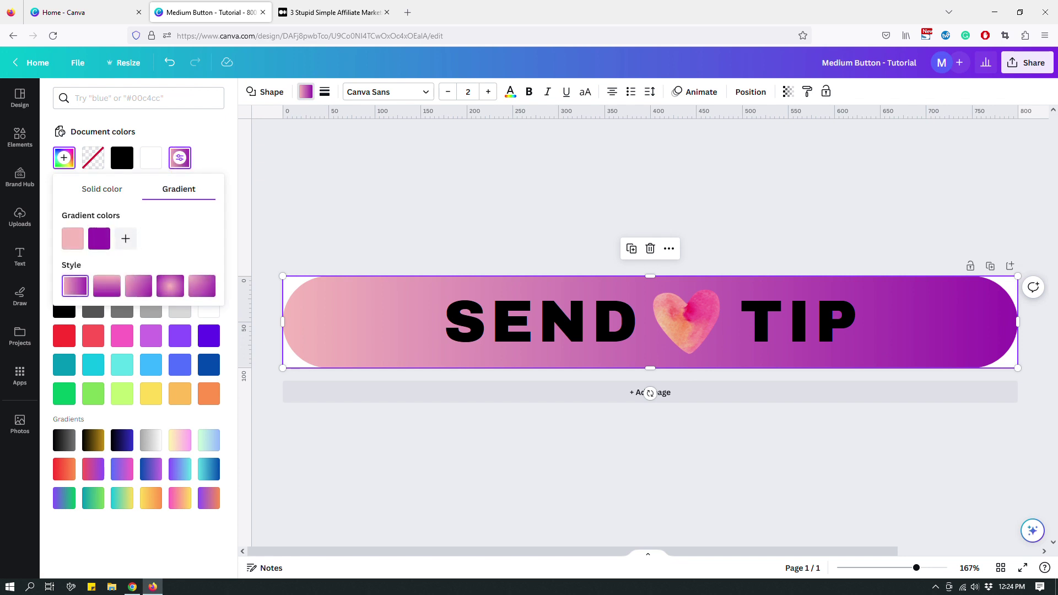
{"action": "left_click", "coordinate": [100, 238]}
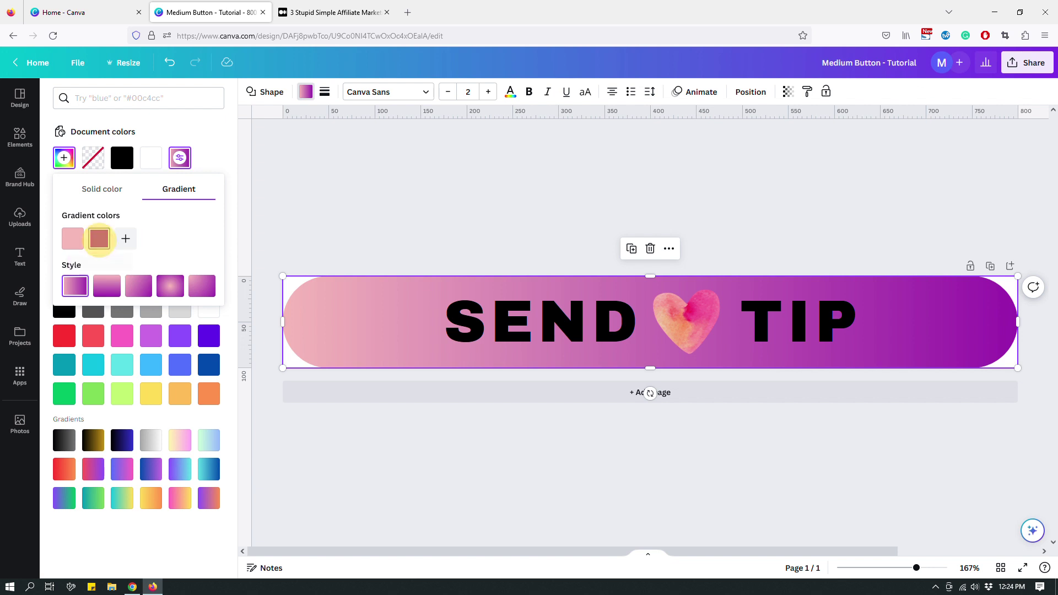
{"action": "left_click_drag", "start_coordinate": [220, 333], "coordinate": [246, 333]}
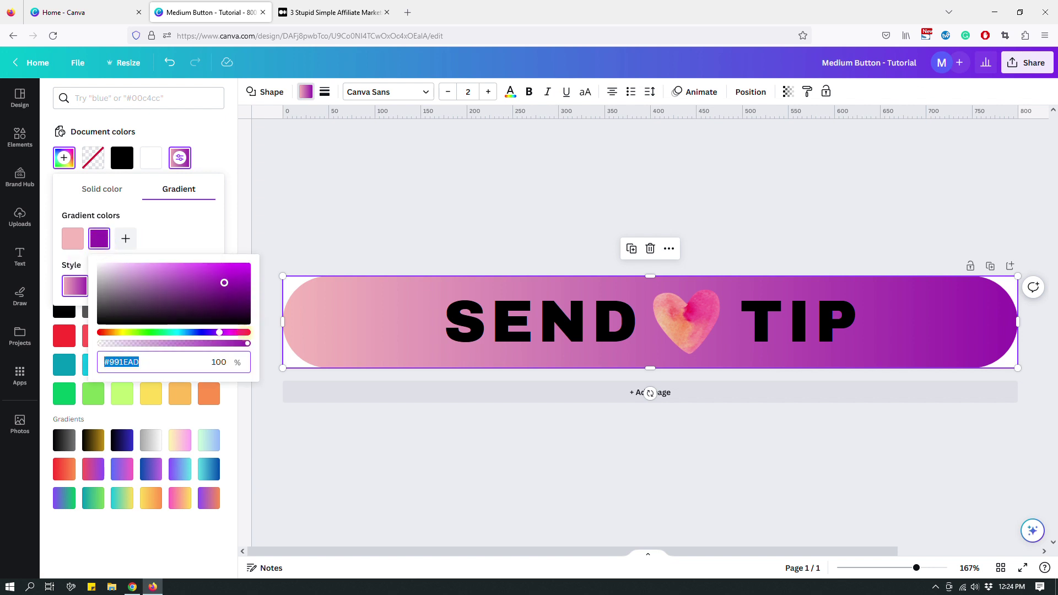
{"action": "left_click_drag", "start_coordinate": [224, 281], "coordinate": [149, 269]}
{"action": "left_click_drag", "start_coordinate": [246, 333], "coordinate": [118, 333]}
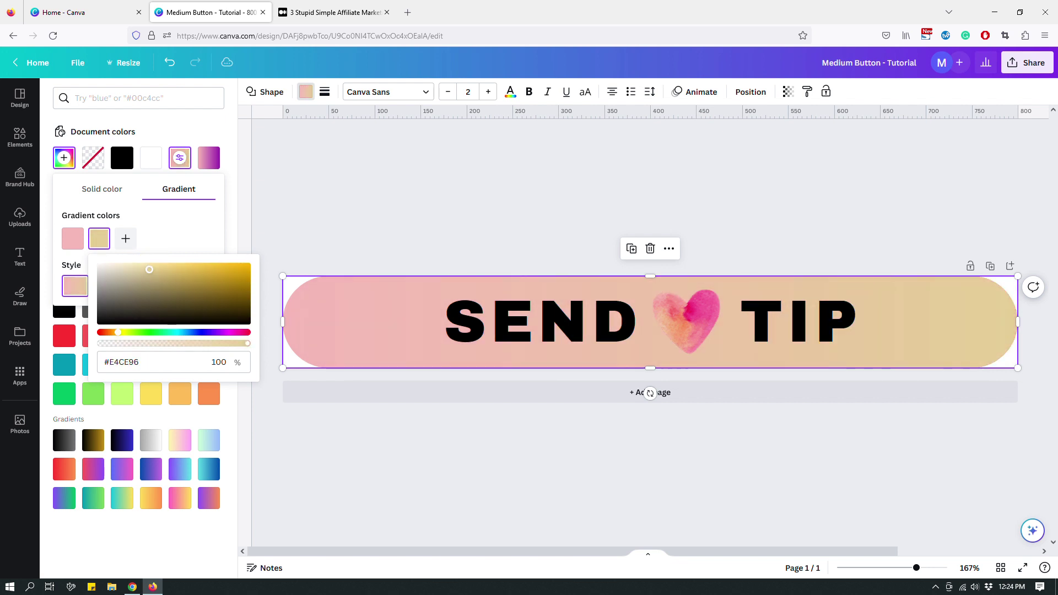
{"action": "left_click_drag", "start_coordinate": [149, 269], "coordinate": [122, 266]}
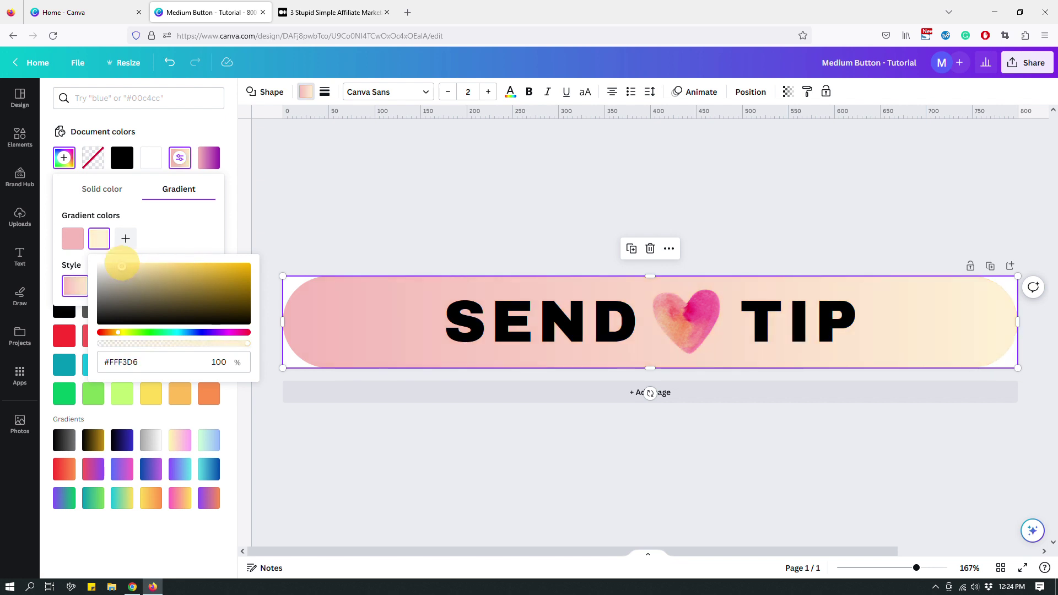
{"action": "left_click_drag", "start_coordinate": [117, 332], "coordinate": [232, 332]}
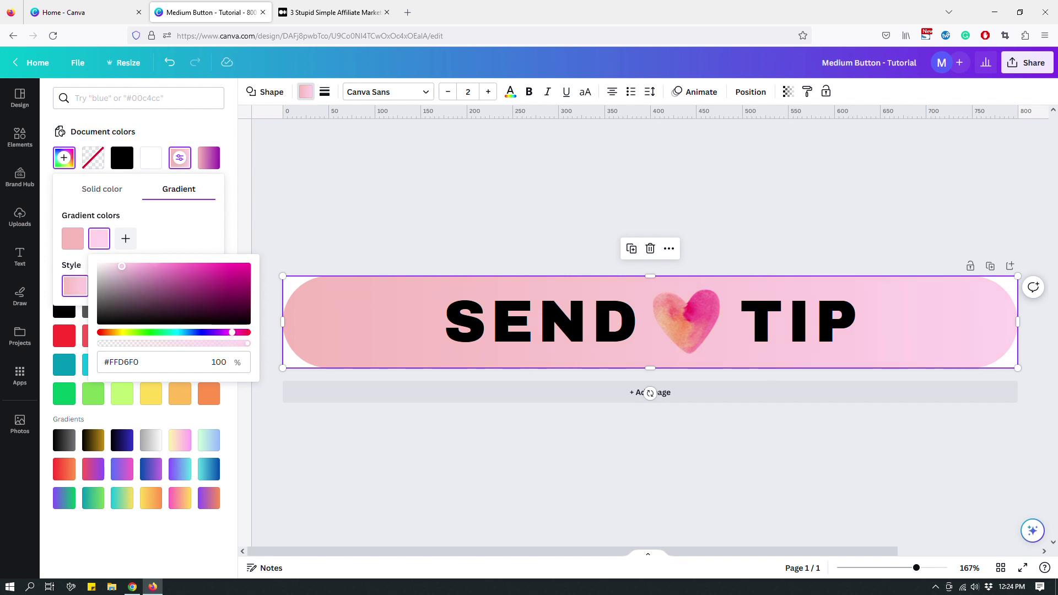
{"action": "left_click_drag", "start_coordinate": [122, 266], "coordinate": [171, 272]}
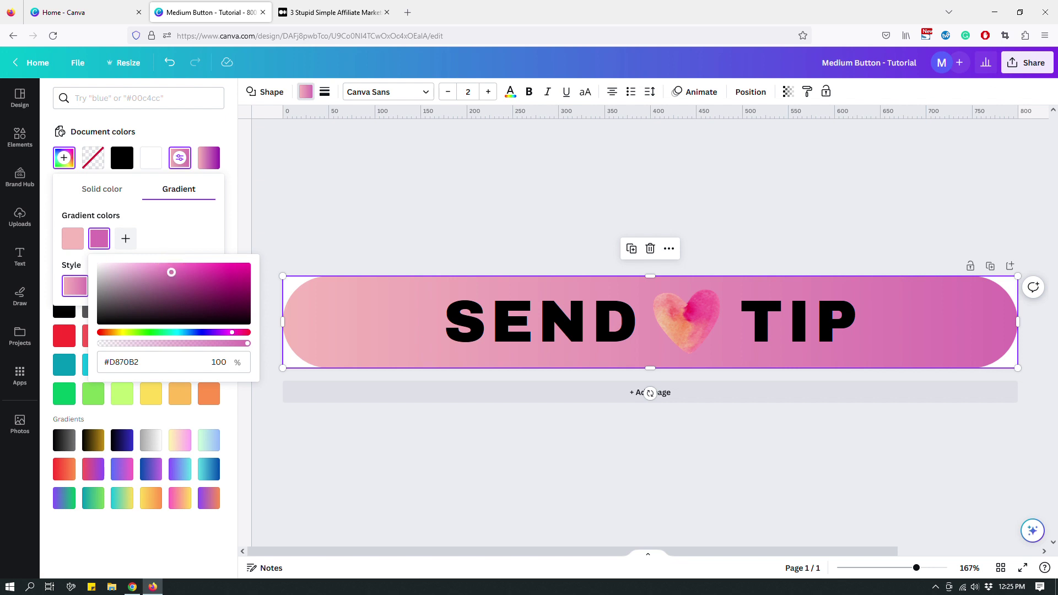
- Set the left gradient stop to pale yellow and the right stop to hot pink
{"action": "left_click", "coordinate": [72, 238]}
{"action": "left_click_drag", "start_coordinate": [74, 332], "coordinate": [87, 333]}
{"action": "left_click_drag", "start_coordinate": [109, 266], "coordinate": [140, 266]}
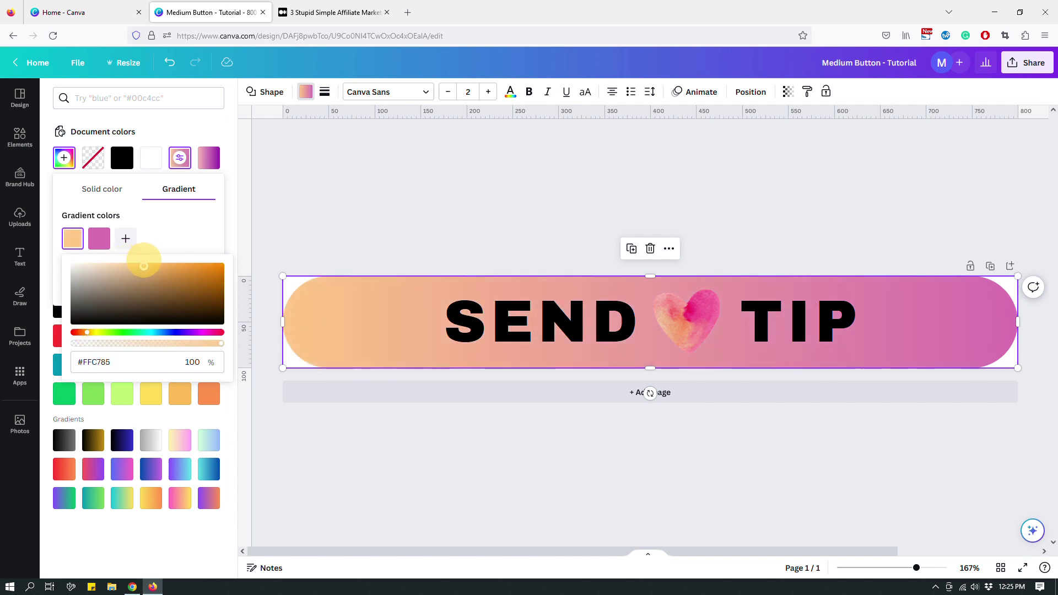
{"action": "left_click", "coordinate": [99, 238]}
{"action": "left_click_drag", "start_coordinate": [171, 272], "coordinate": [120, 267]}
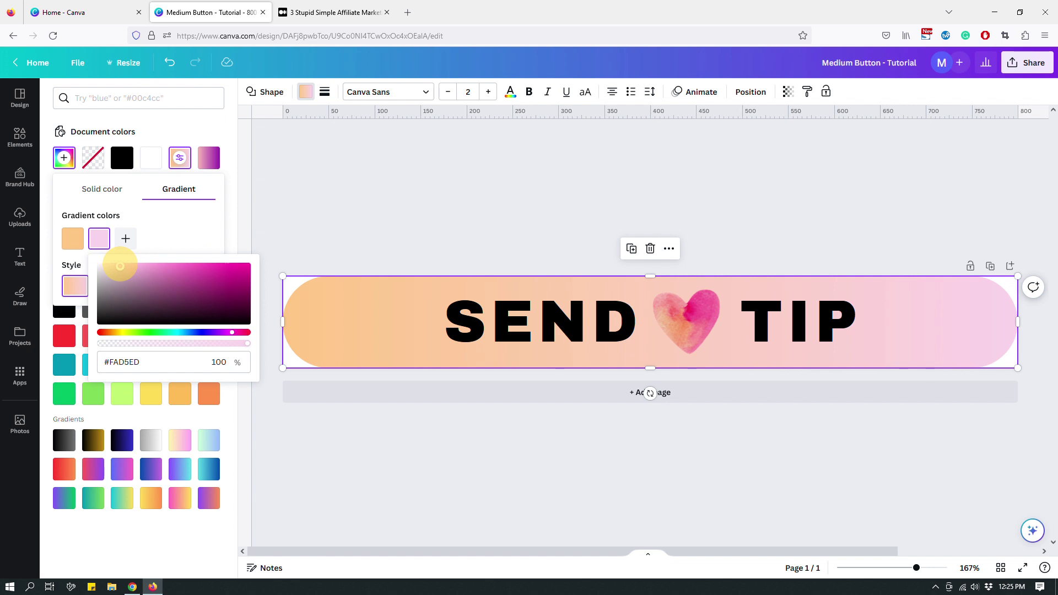
{"action": "key", "text": "Escape"}
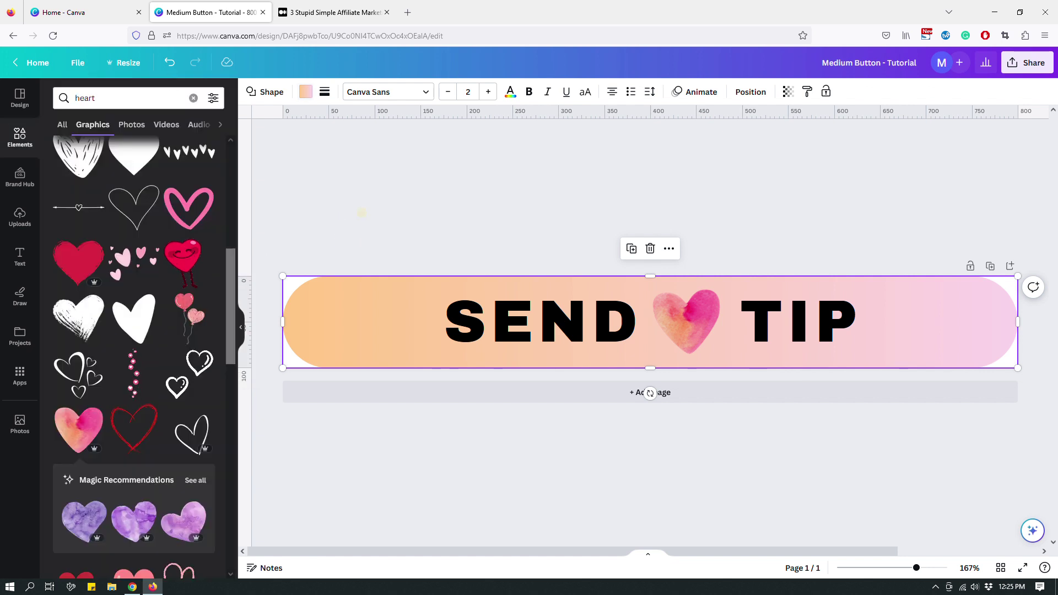
{"action": "key", "text": "Escape"}
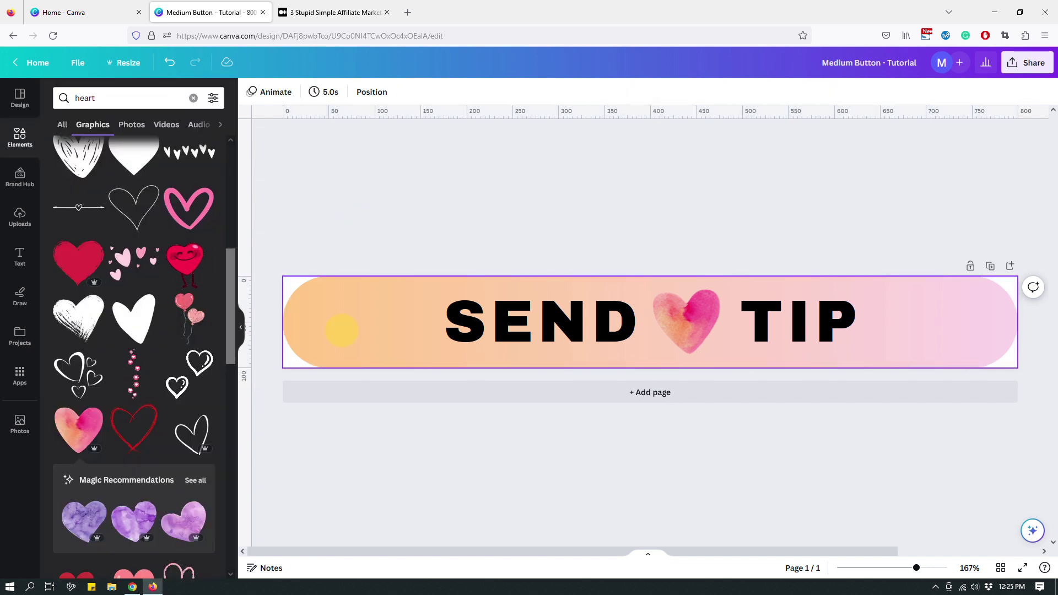
- Refine the left gradient stop to a paler yellow (#FFEC9A)
{"action": "left_click", "coordinate": [342, 323]}
{"action": "left_click", "coordinate": [306, 91]}
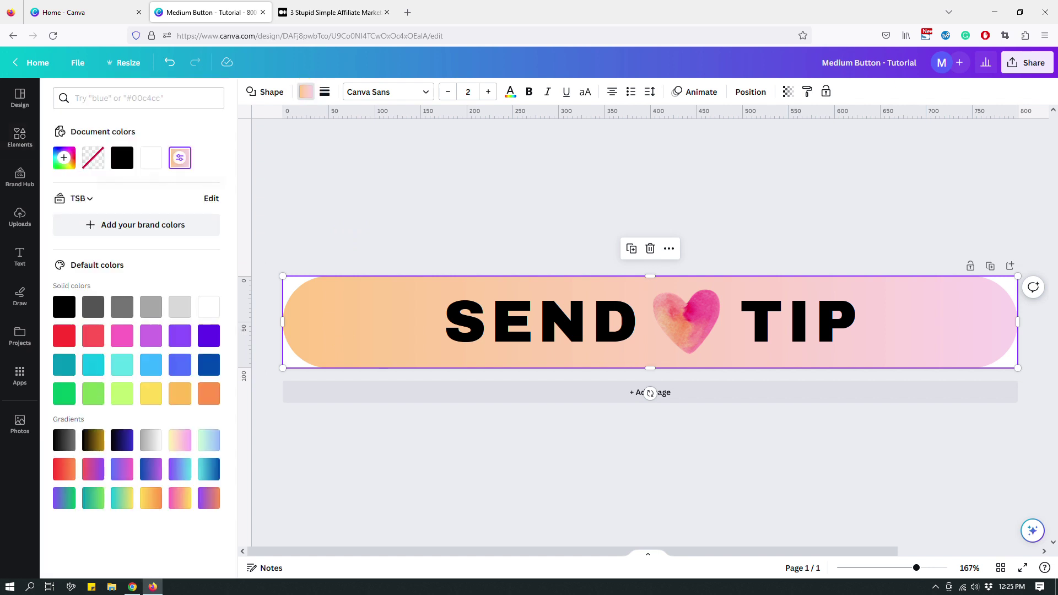
{"action": "left_click", "coordinate": [180, 157]}
{"action": "left_click", "coordinate": [73, 238]}
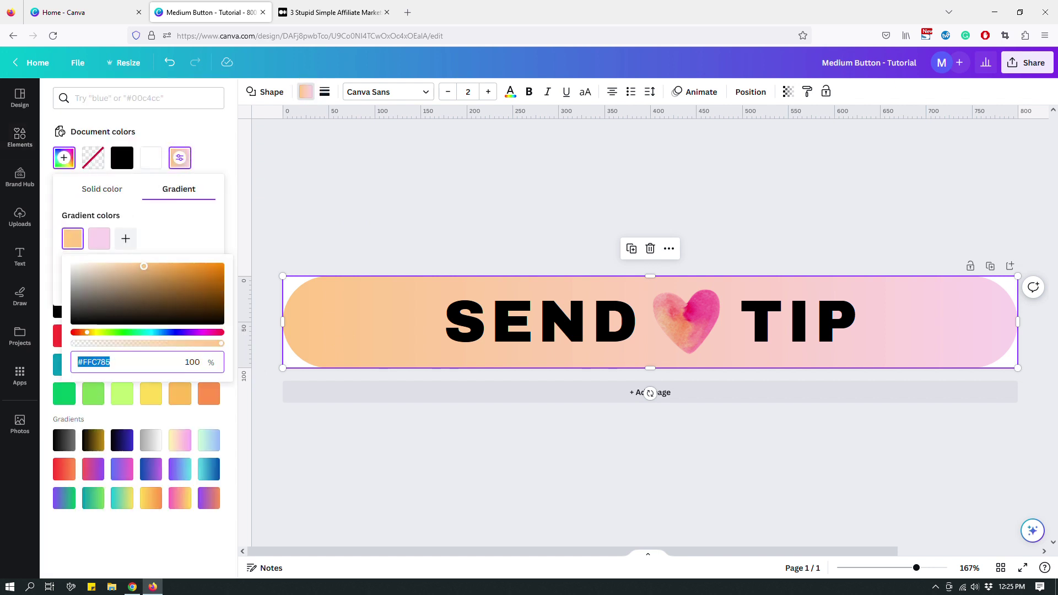
{"action": "left_click_drag", "start_coordinate": [87, 332], "coordinate": [93, 333]}
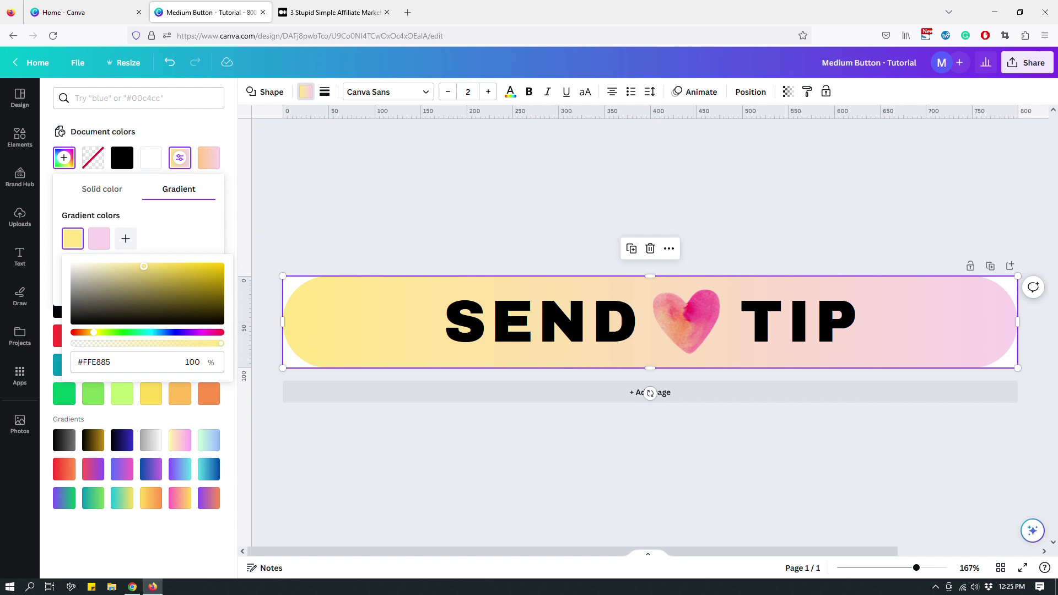
{"action": "left_click_drag", "start_coordinate": [144, 267], "coordinate": [131, 266]}
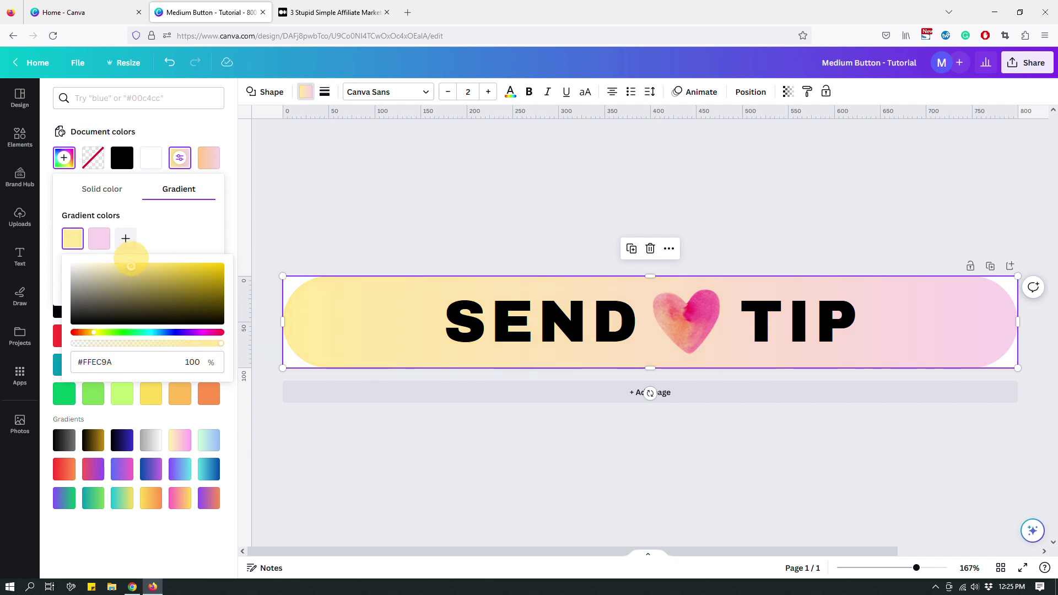
{"action": "left_click", "coordinate": [778, 205]}
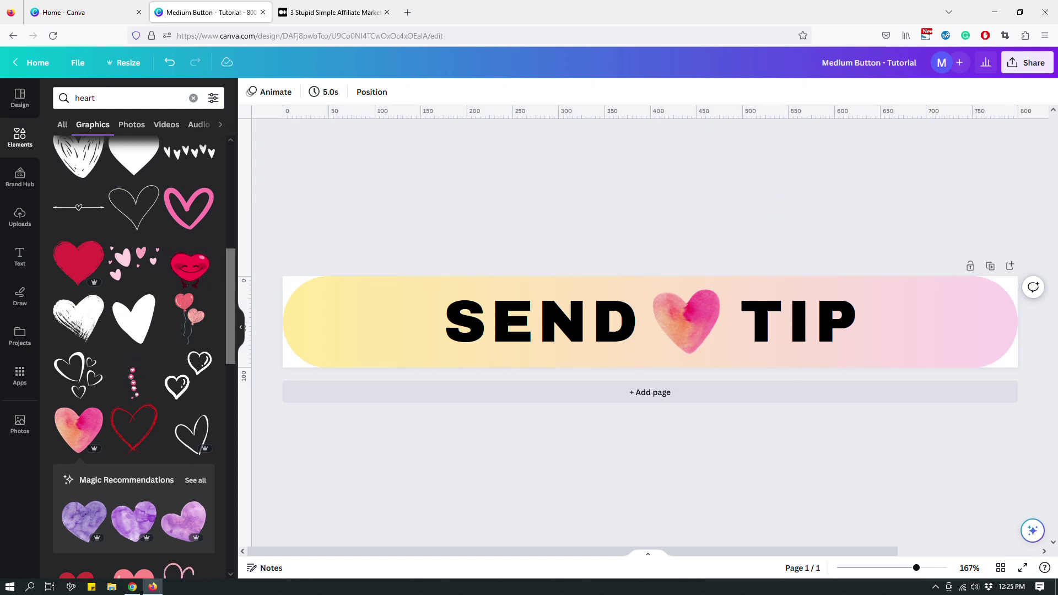
{"action": "left_click", "coordinate": [558, 322]}
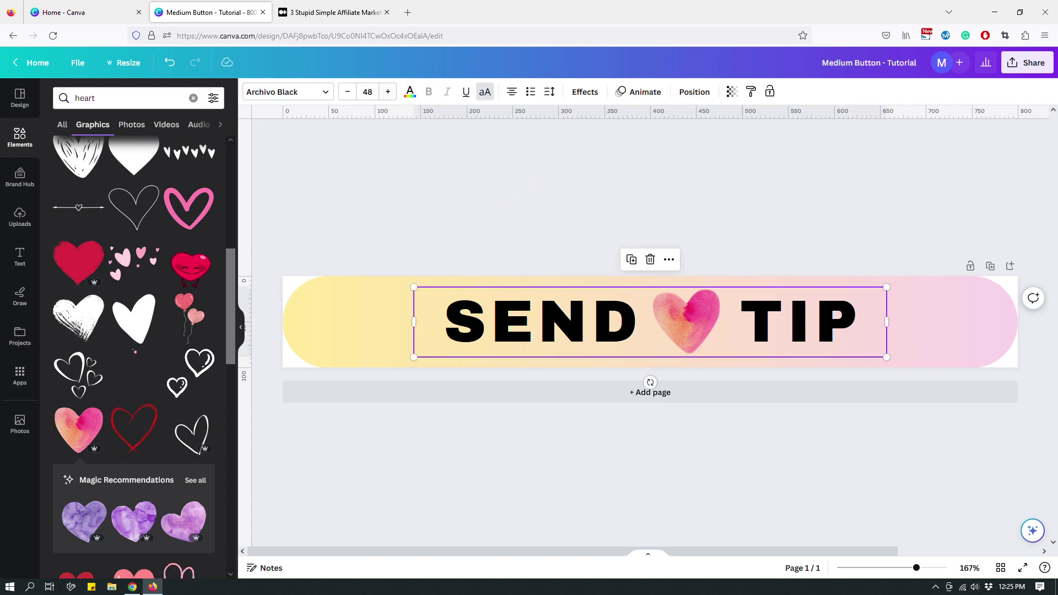
- Give the SEND ♥ TIP text a custom dark charcoal grey colour
{"action": "left_click", "coordinate": [410, 91]}
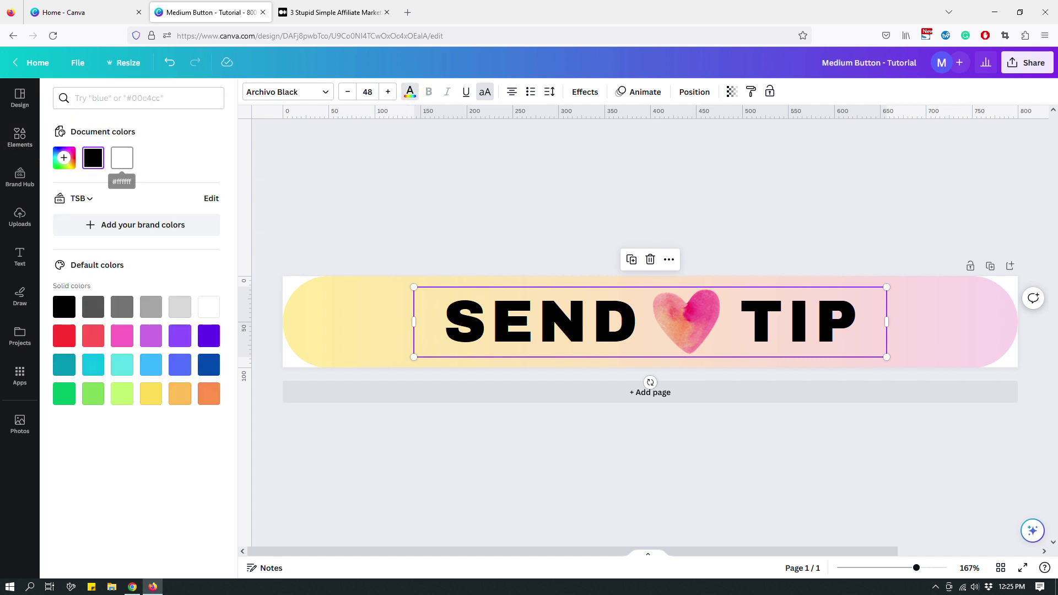
{"action": "left_click", "coordinate": [62, 158]}
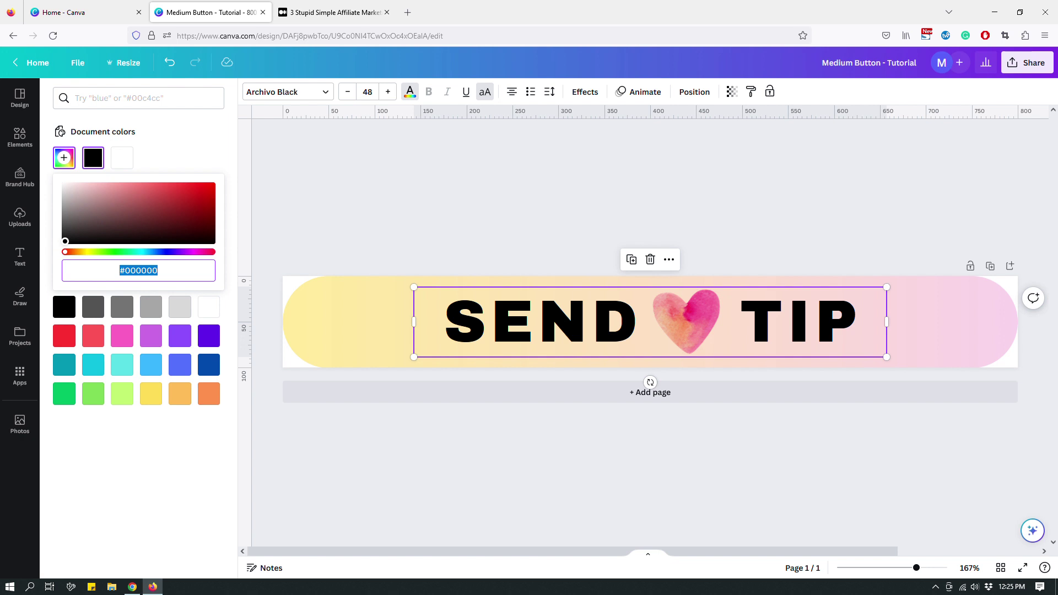
{"action": "left_click", "coordinate": [65, 237]}
{"action": "left_click_drag", "start_coordinate": [65, 237], "coordinate": [65, 234]}
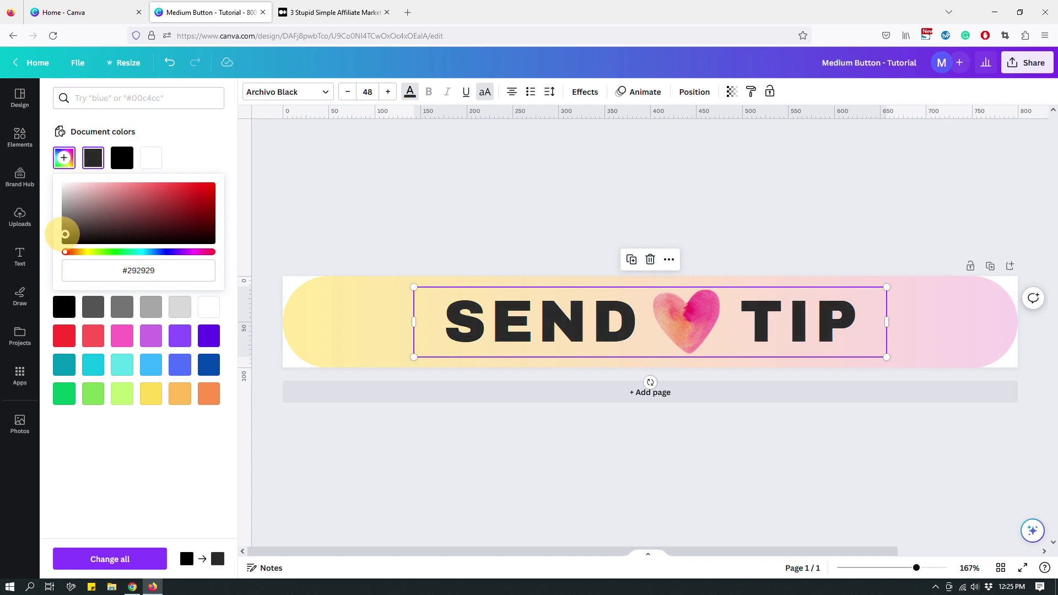
{"action": "left_click", "coordinate": [365, 202]}
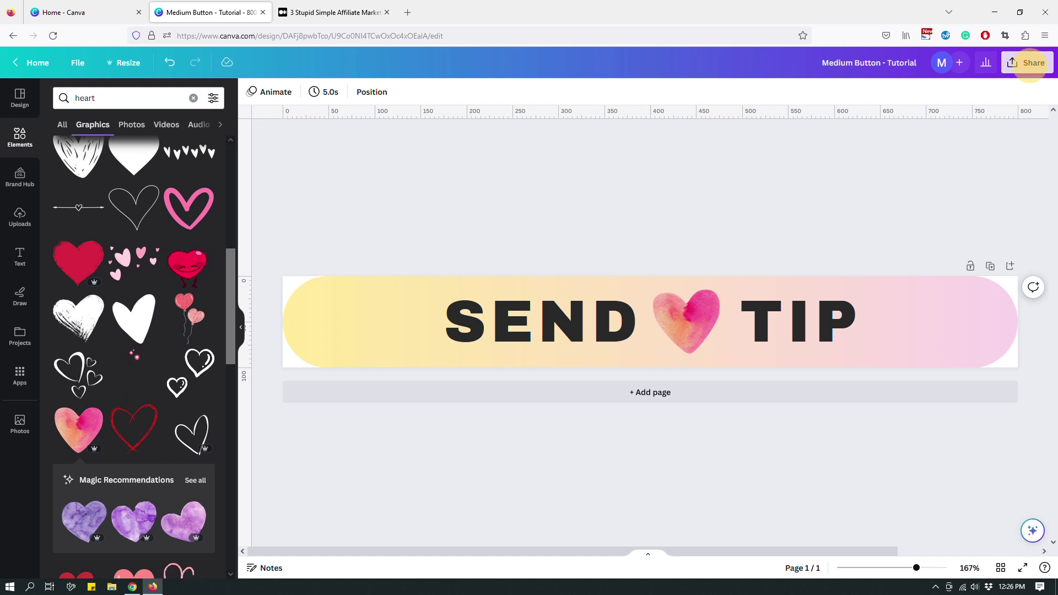
{"action": "left_click", "coordinate": [1028, 63]}
- Choose PNG with Transparent background in the download options, then close them
{"action": "left_click", "coordinate": [878, 344]}
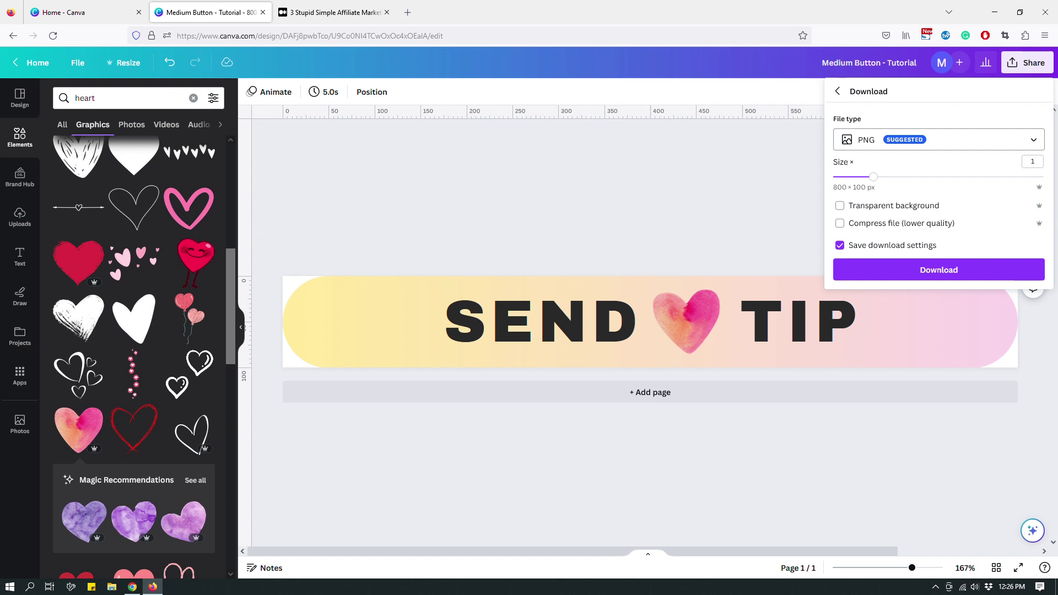
{"action": "left_click", "coordinate": [857, 140]}
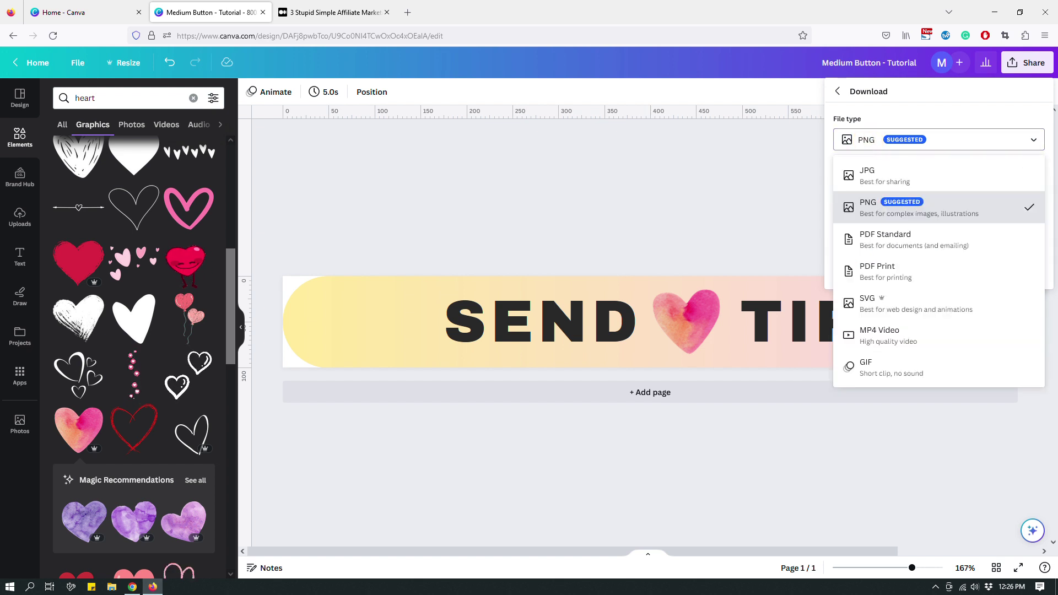
{"action": "key", "text": "Escape"}
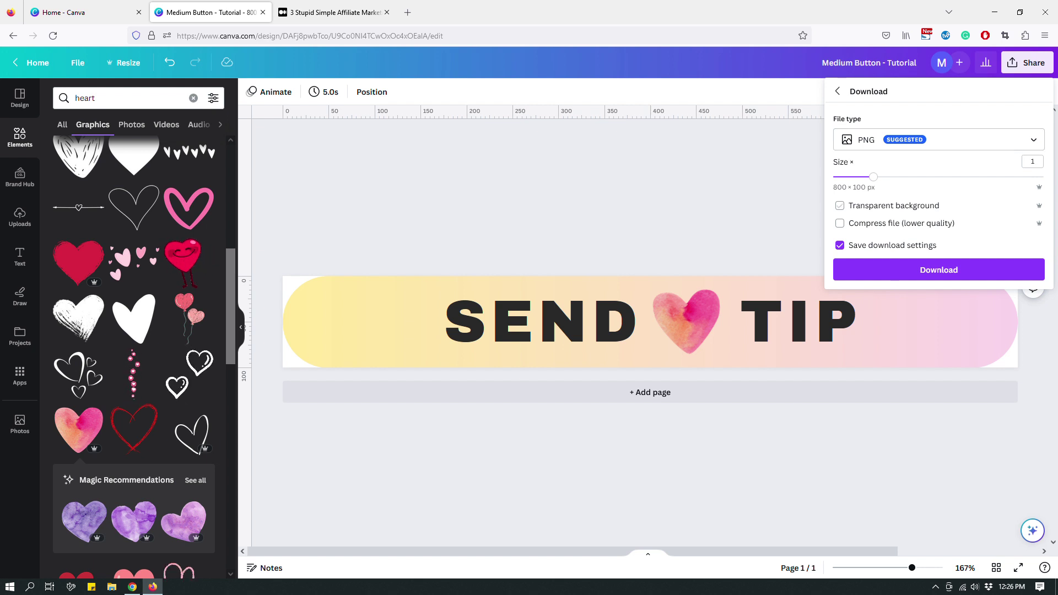
{"action": "left_click", "coordinate": [839, 206]}
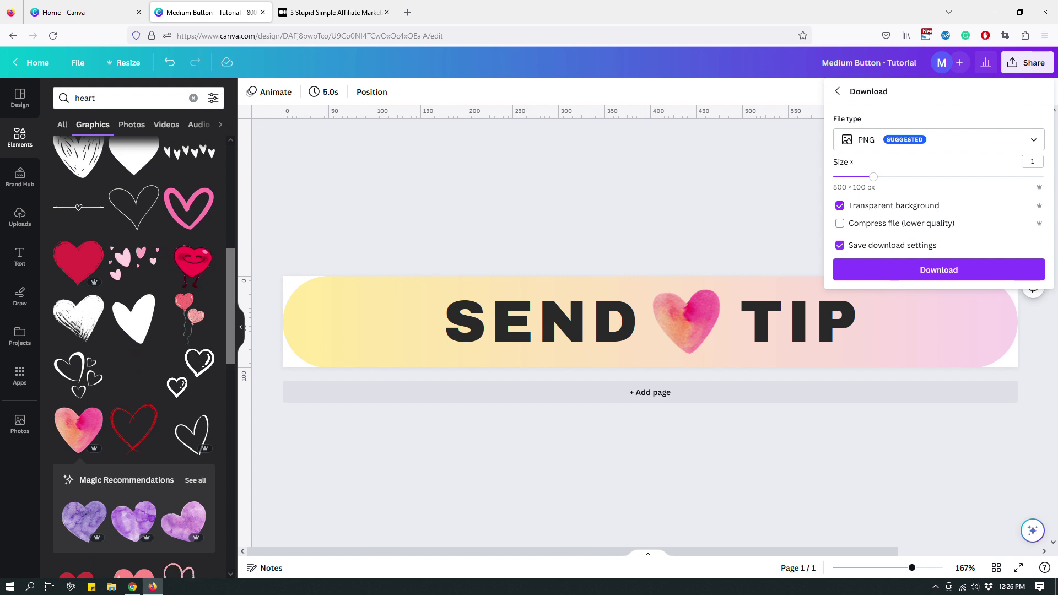
{"action": "left_click", "coordinate": [646, 221]}
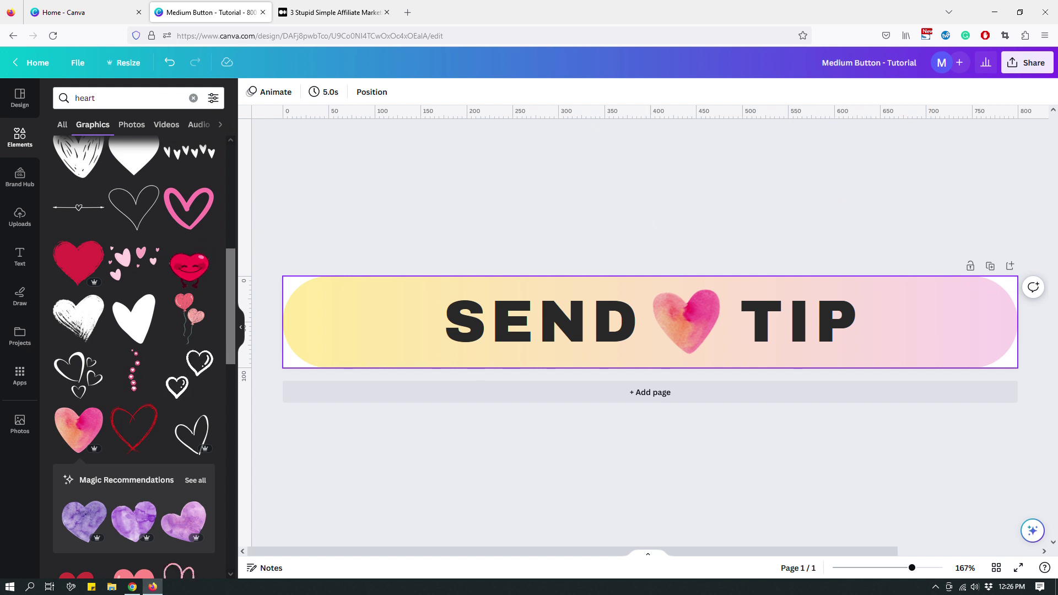
{"action": "left_click", "coordinate": [287, 284]}
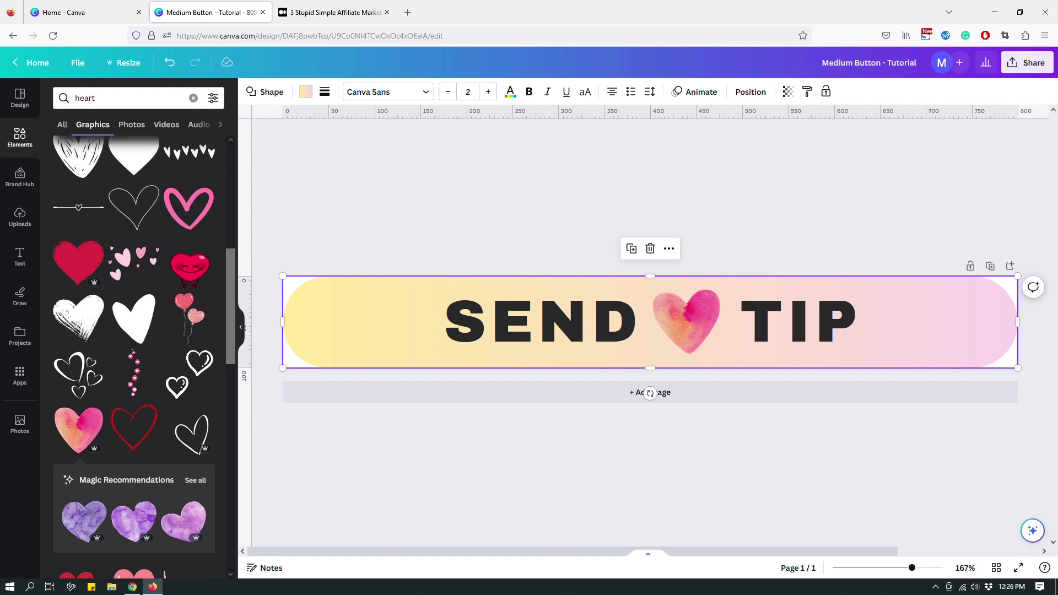
{"action": "left_click", "coordinate": [330, 12]}
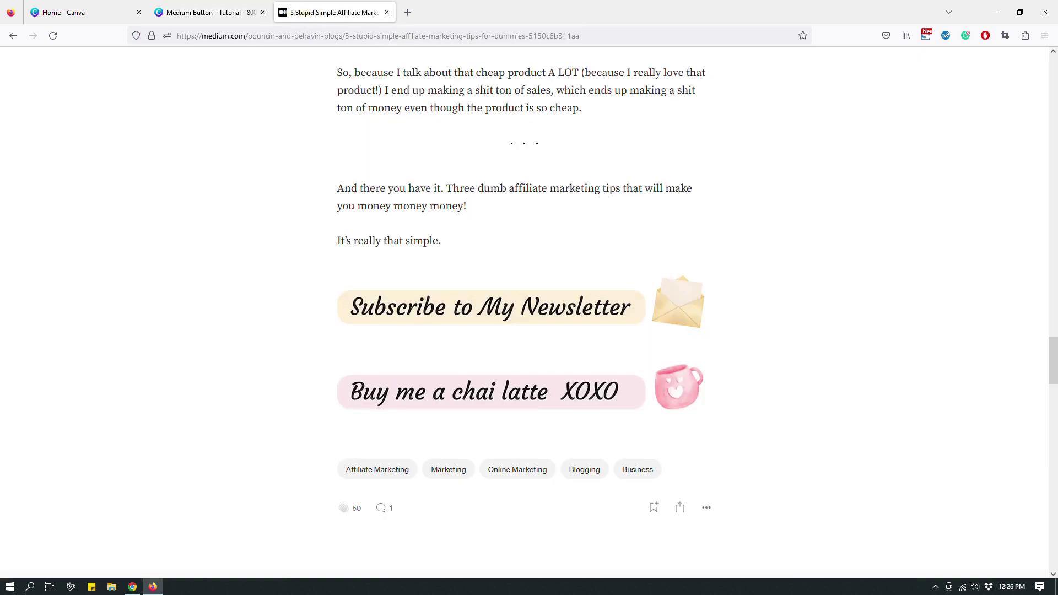
{"action": "scroll", "coordinate": [524, 309], "scroll_direction": "down", "scroll_amount": 1}
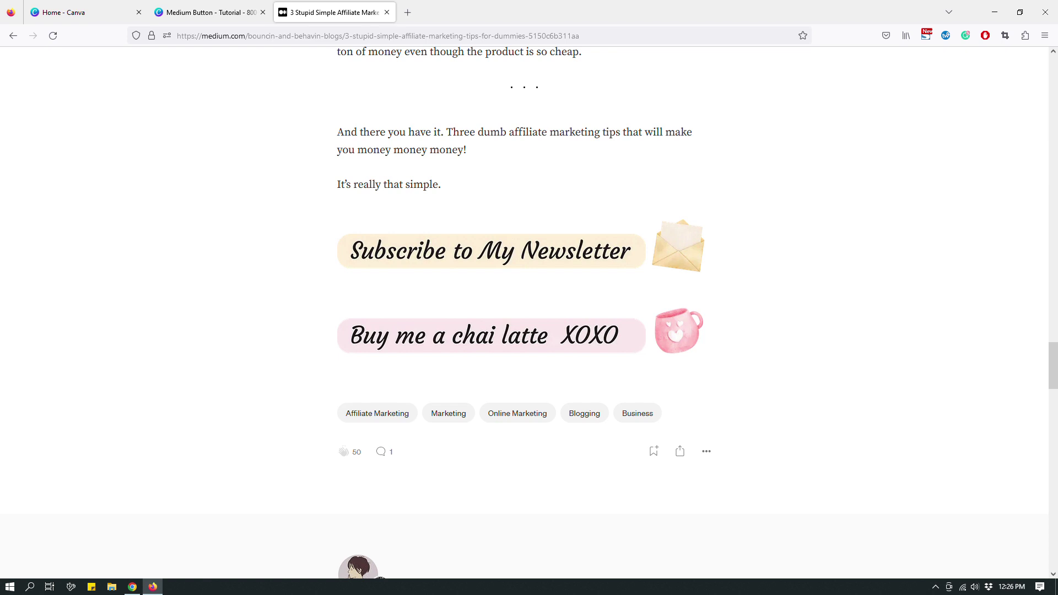
{"action": "left_click", "coordinate": [210, 12]}
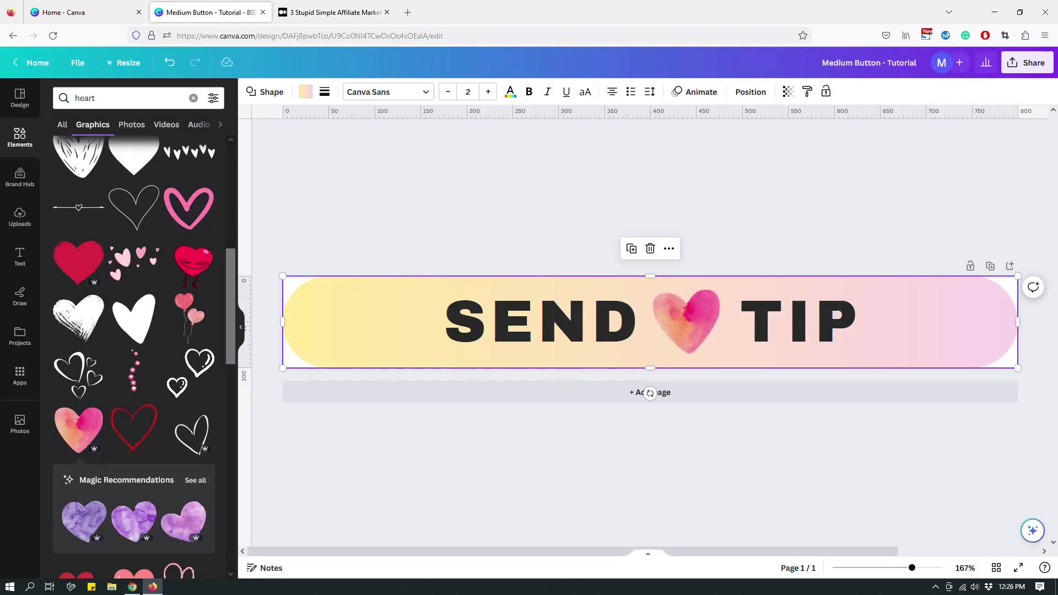
{"action": "left_click", "coordinate": [355, 235]}
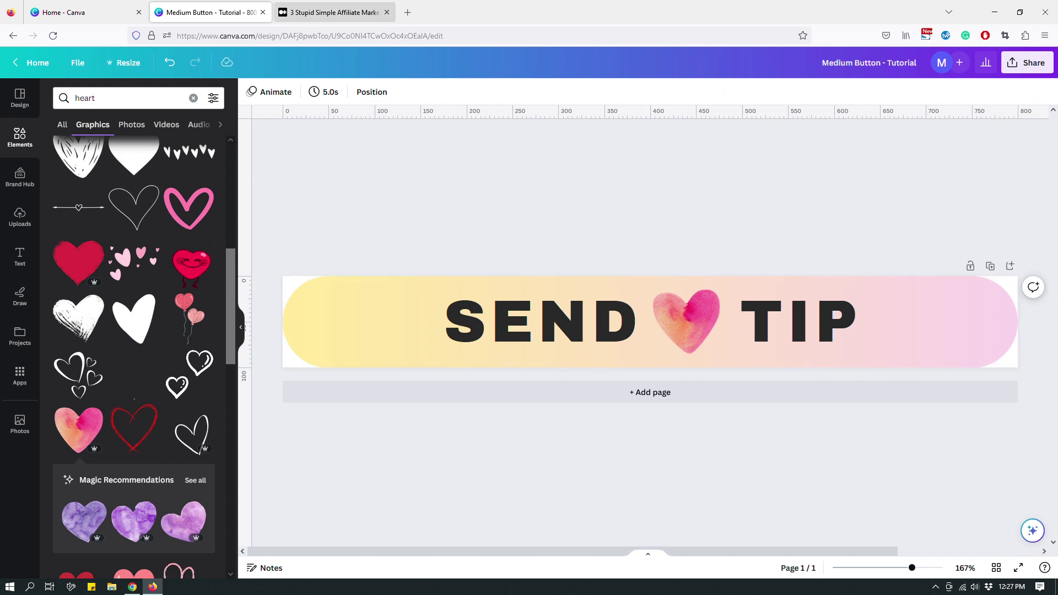
{"action": "left_click", "coordinate": [320, 13]}
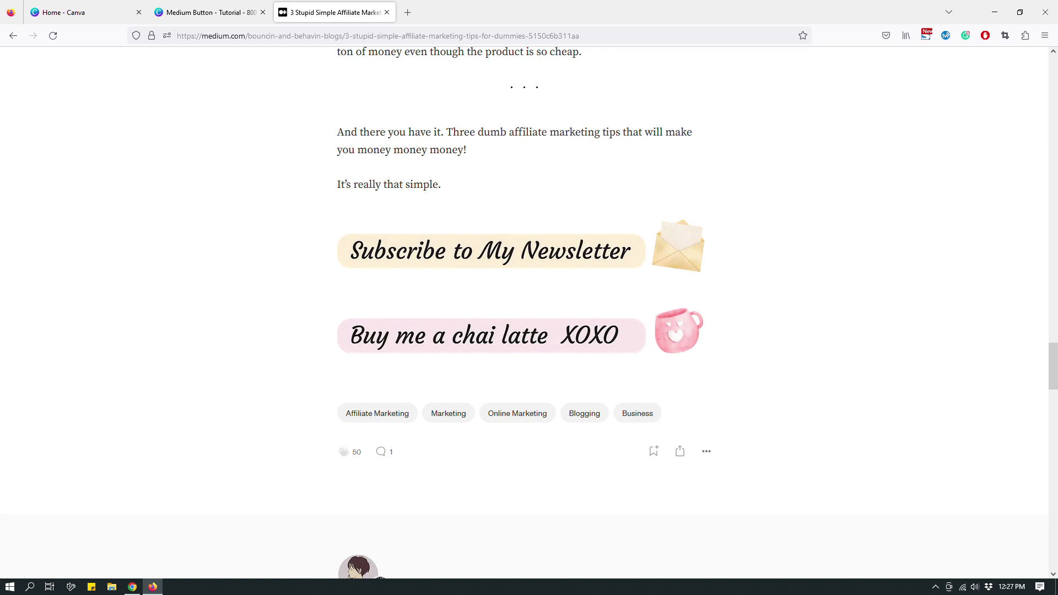
{"action": "scroll", "coordinate": [523, 308], "scroll_direction": "up", "scroll_amount": 4}
{"action": "scroll", "coordinate": [524, 308], "scroll_direction": "down", "scroll_amount": 2}
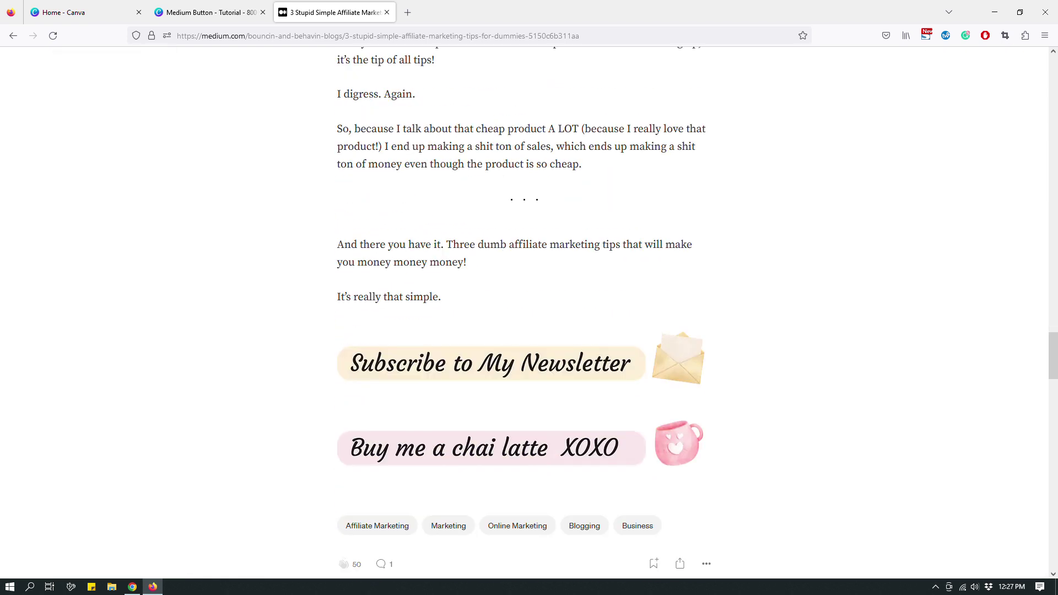
{"action": "scroll", "coordinate": [524, 309], "scroll_direction": "down", "scroll_amount": 3}
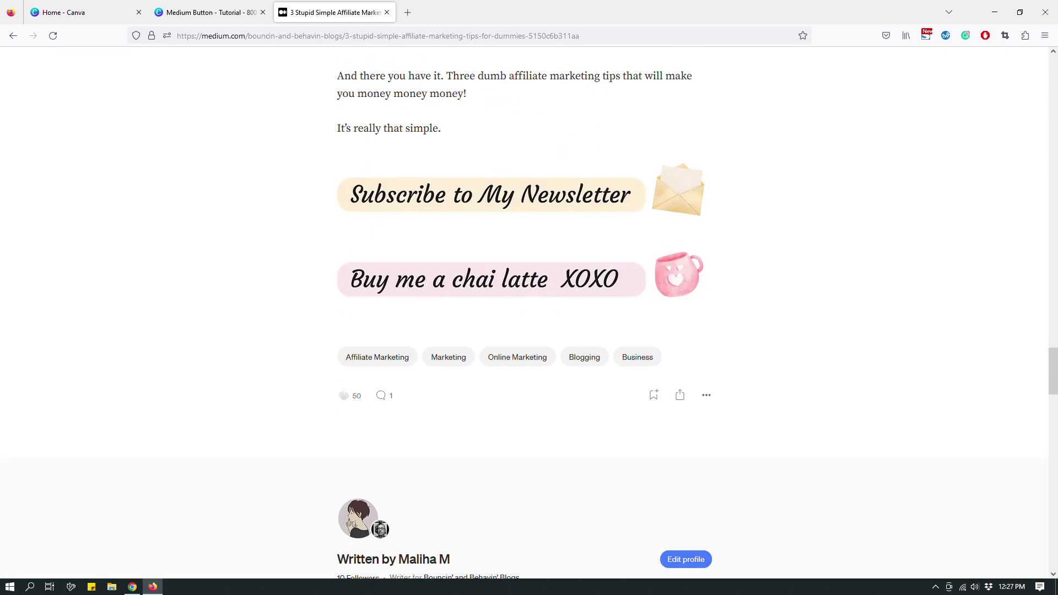
{"action": "left_click", "coordinate": [210, 12]}
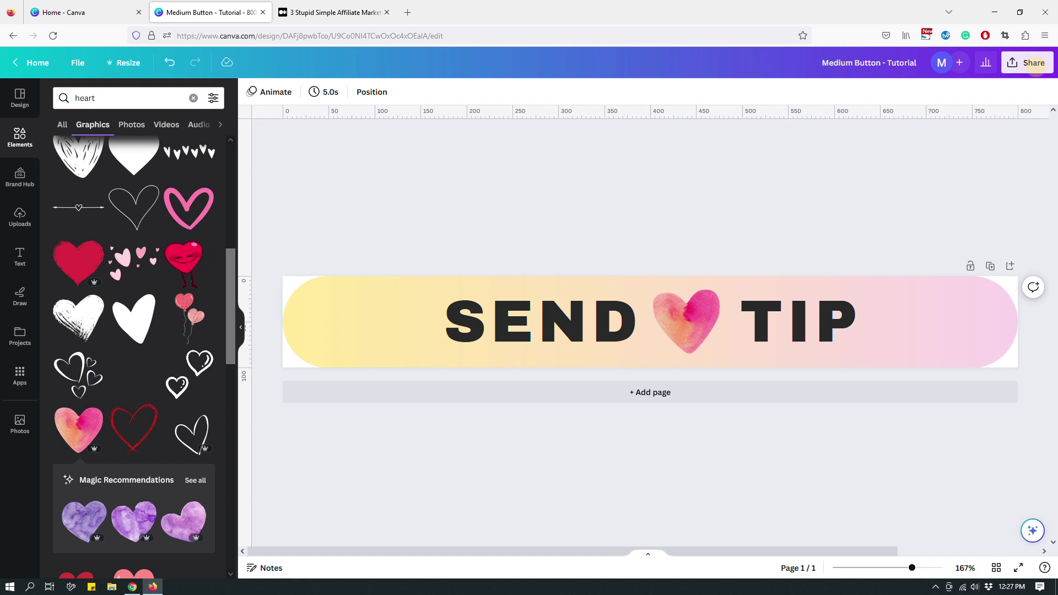
{"action": "left_click", "coordinate": [1027, 63]}
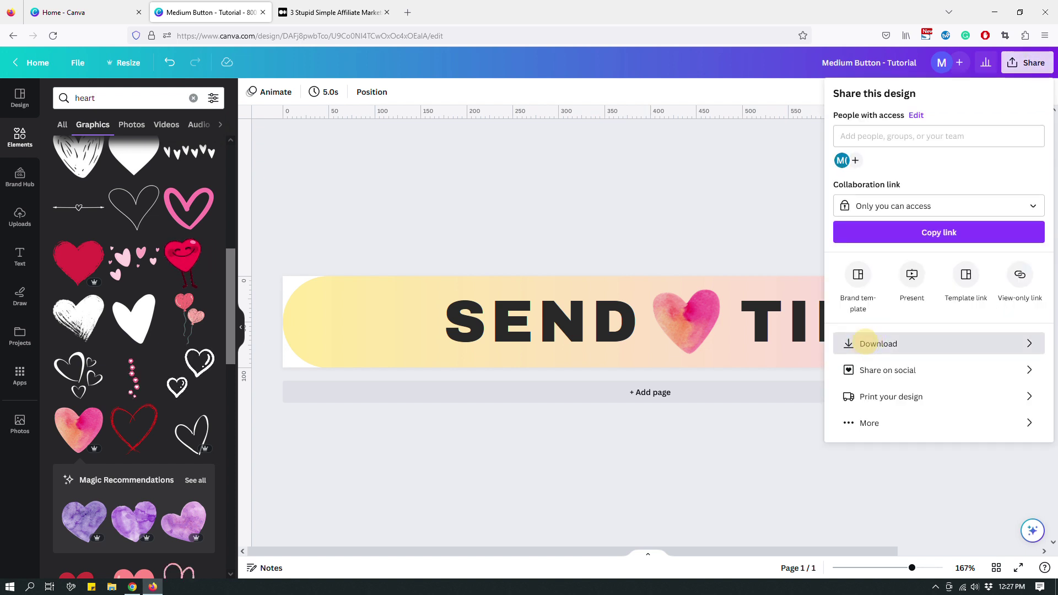
- Download the button as a transparent PNG, 'Medium Button - Tutorial.png'
{"action": "left_click", "coordinate": [860, 344]}
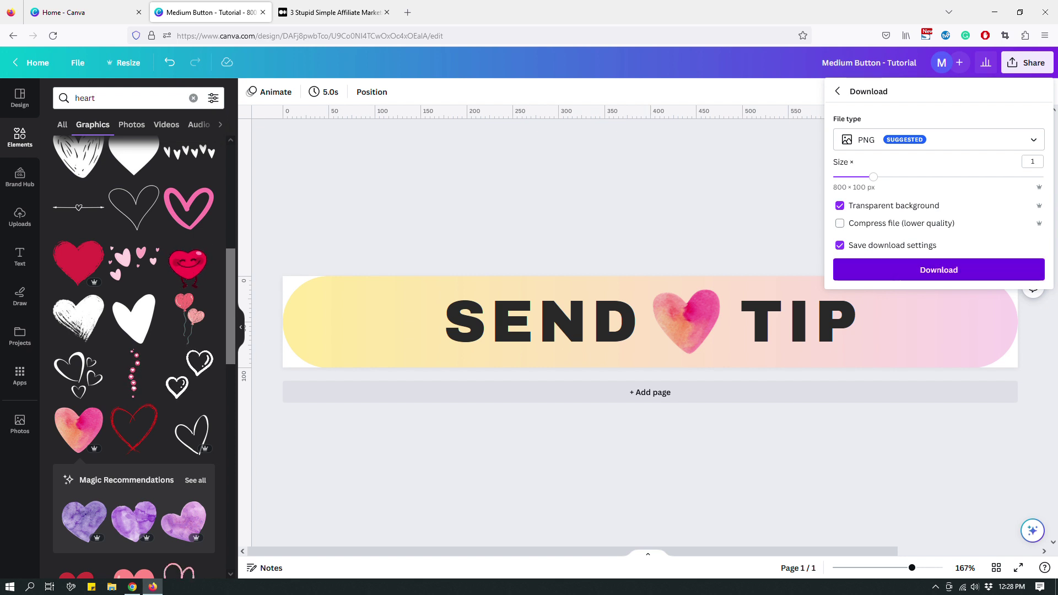
{"action": "left_click", "coordinate": [920, 270]}
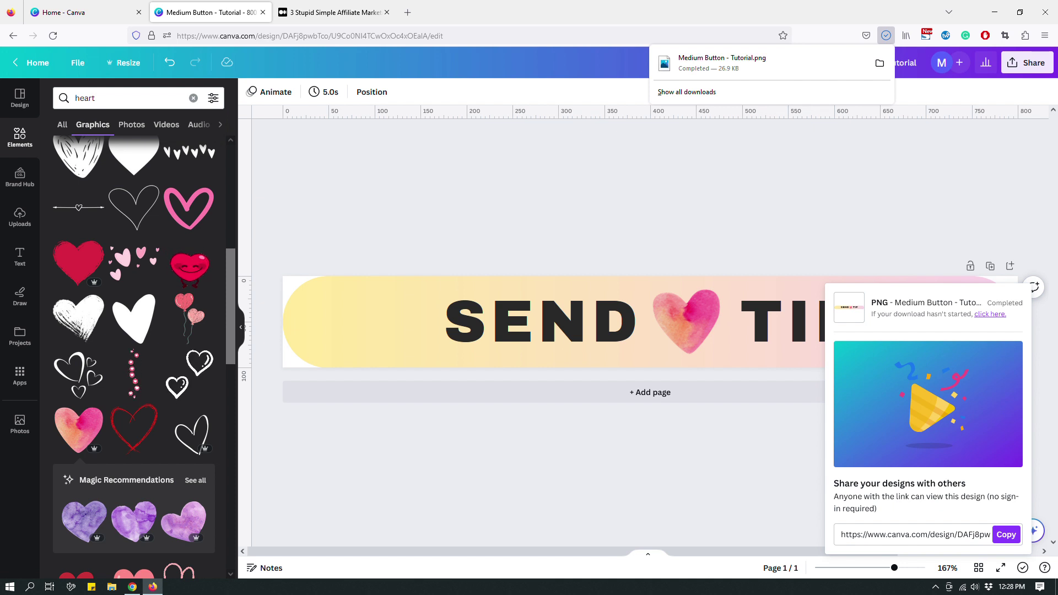
{"action": "left_click", "coordinate": [772, 215]}
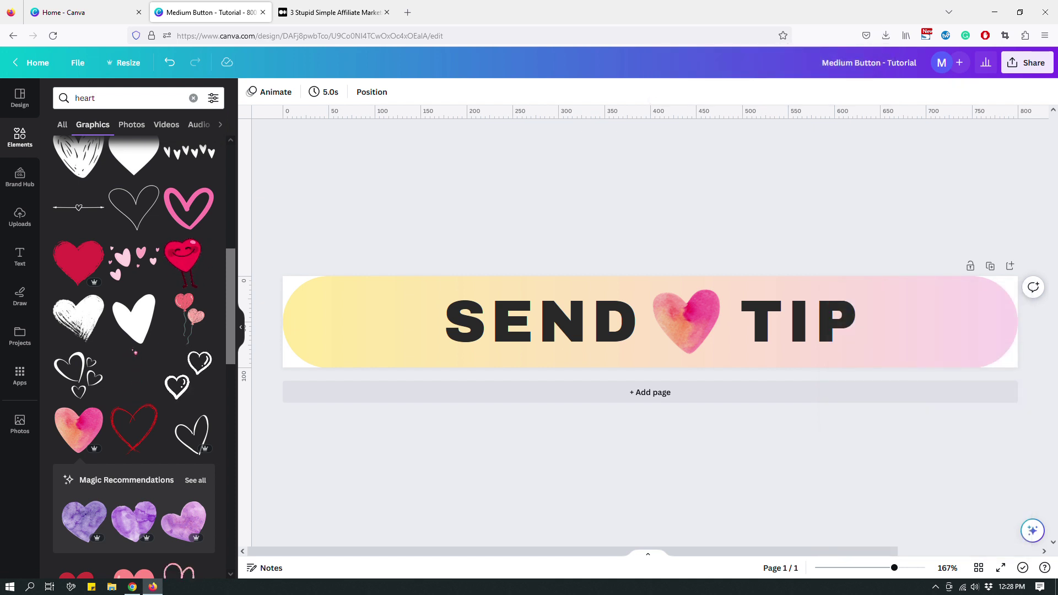
- Insert 'Medium Button - Tutorial.png' from Downloads into a new Medium story
{"action": "left_click", "coordinate": [331, 12]}
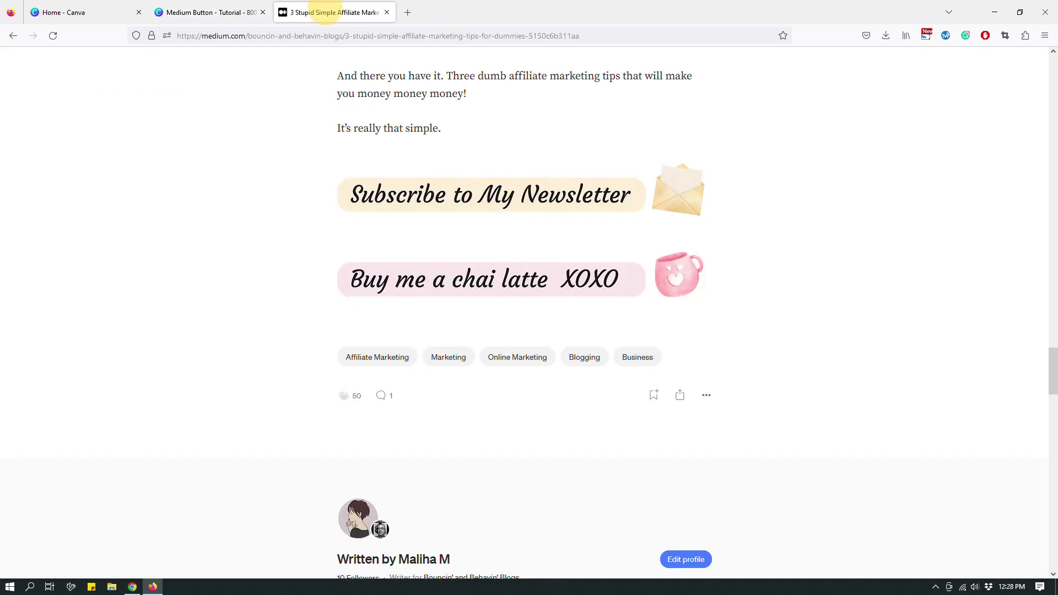
{"action": "scroll", "coordinate": [523, 309], "scroll_direction": "up", "scroll_amount": 15}
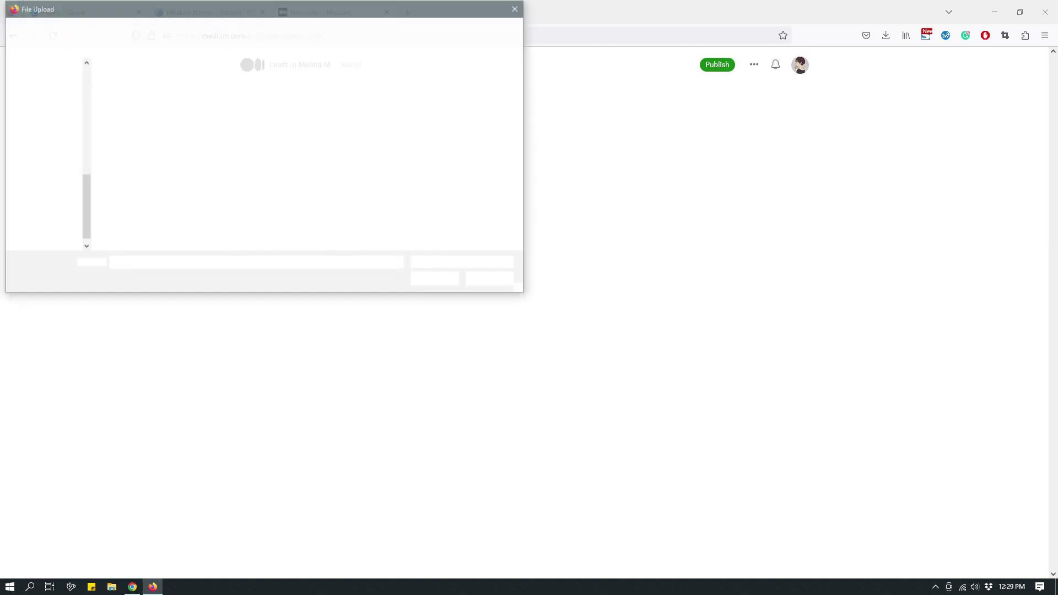
{"action": "left_click", "coordinate": [425, 110]}
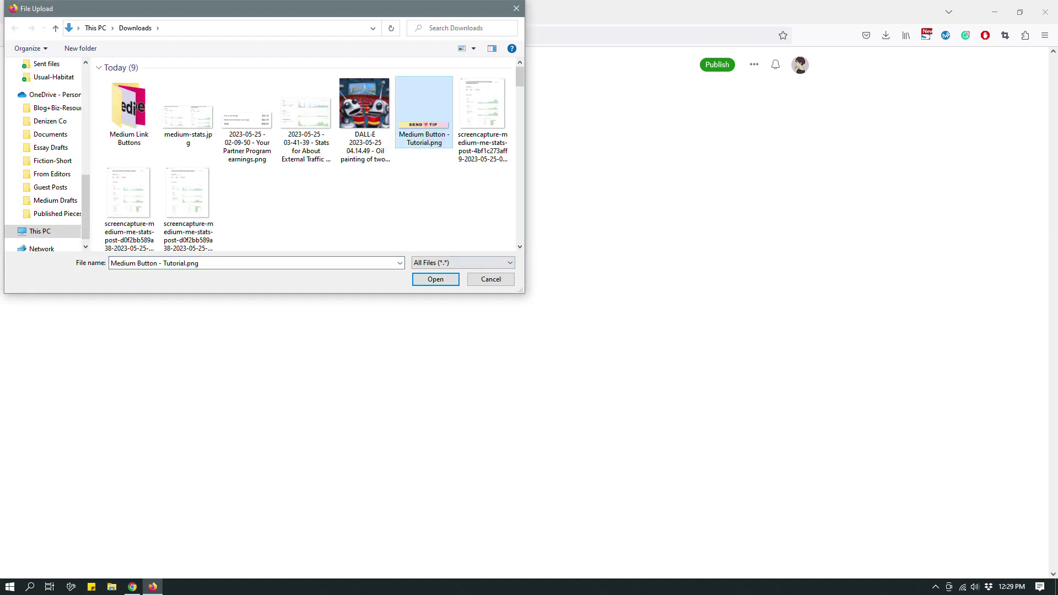
{"action": "left_click", "coordinate": [436, 279]}
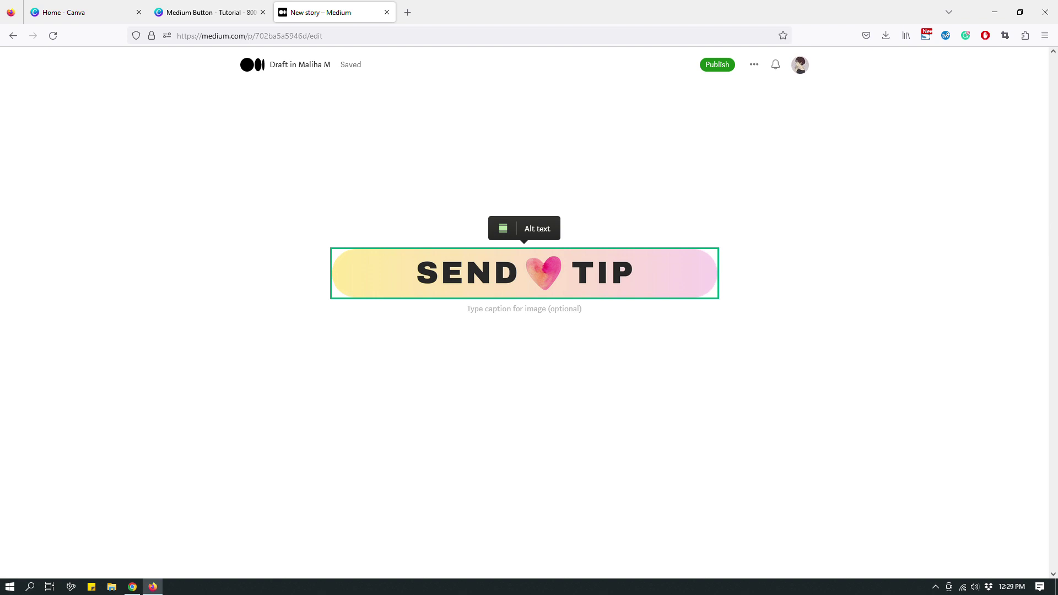
{"action": "left_click", "coordinate": [721, 405]}
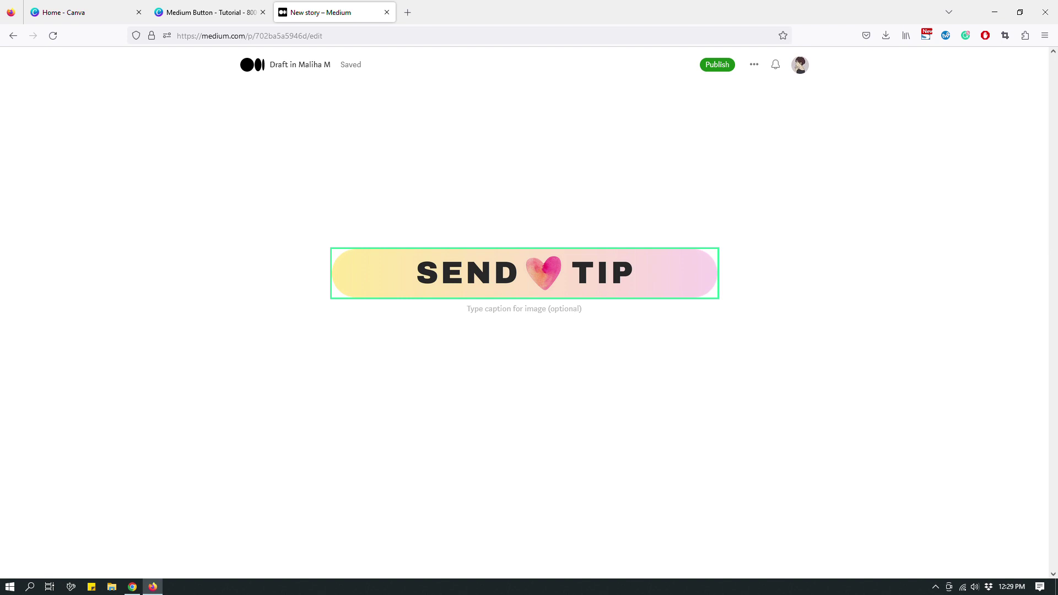
{"action": "left_click", "coordinate": [549, 274]}
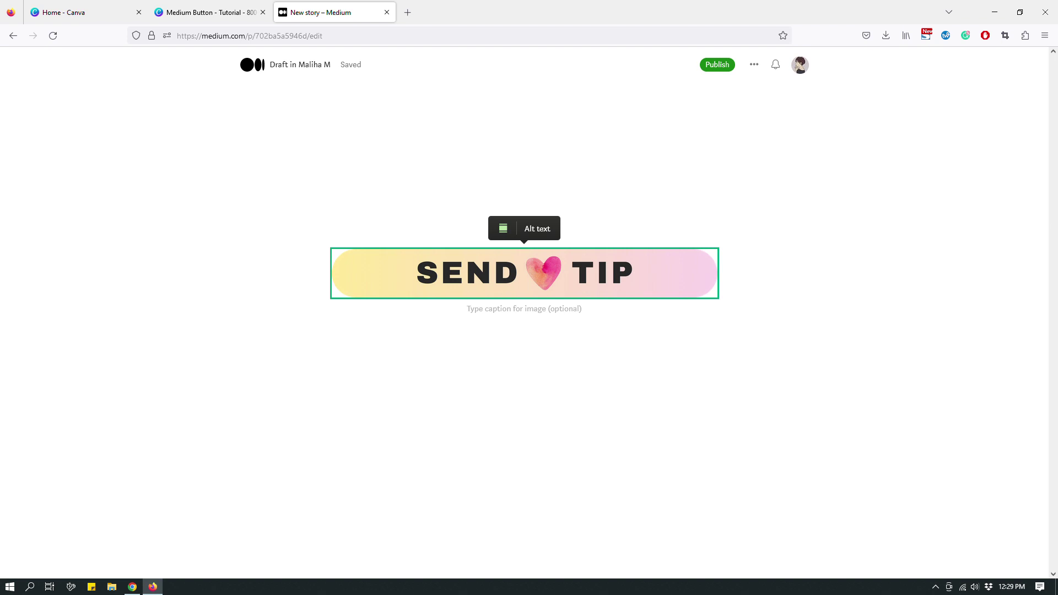
{"action": "key", "text": "ctrl+k"}
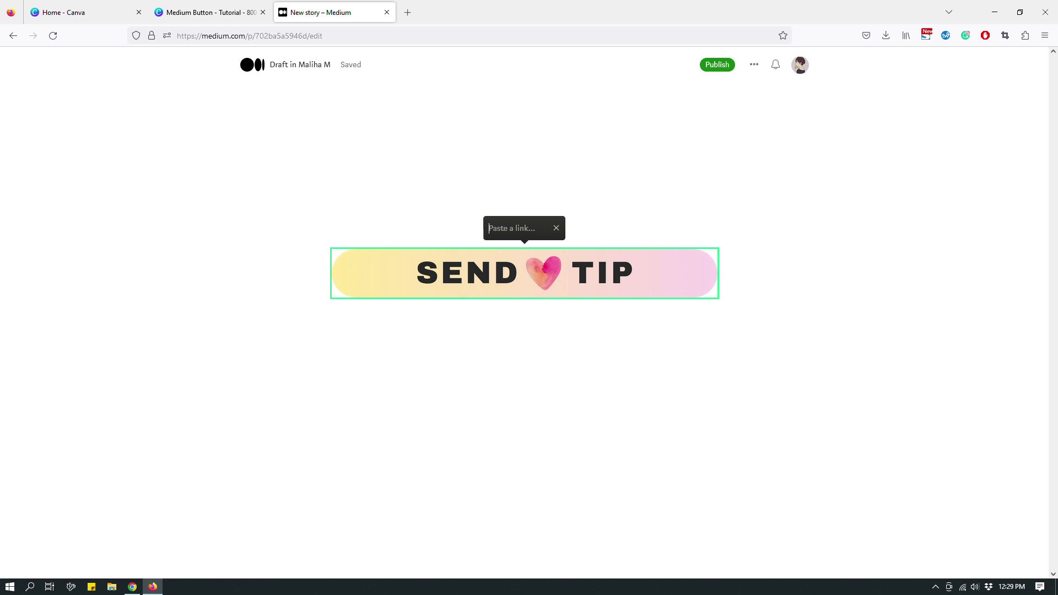
{"action": "type", "text": "https:/"}
{"action": "type", "text": "/example"}
{"action": "type", "text": "m"}
{"action": "key", "text": "Return"}
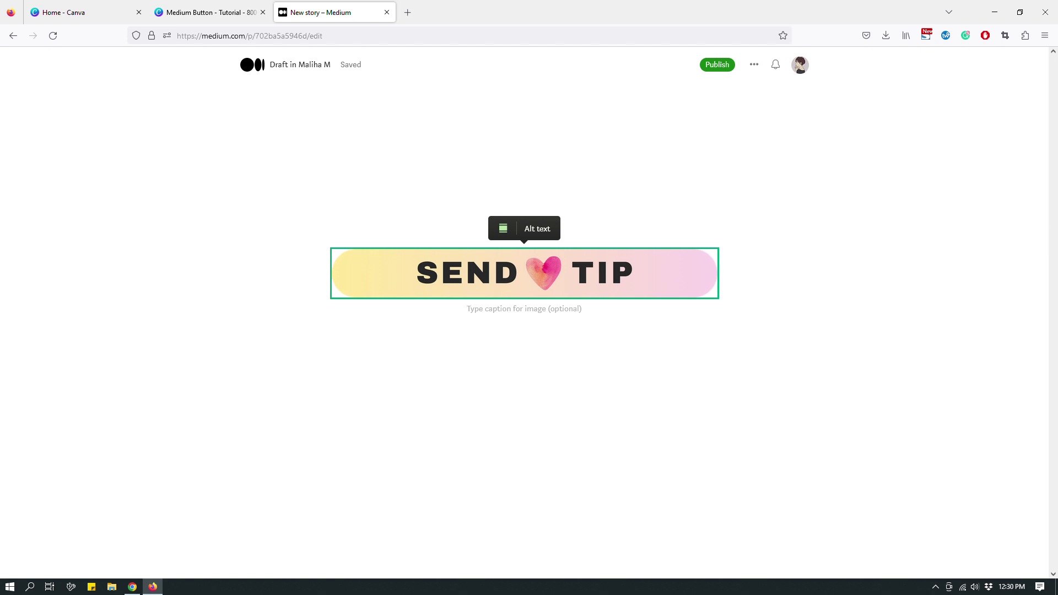
{"action": "left_click", "coordinate": [538, 228]}
- Enter 'Click this image to leave me a small tip. Thanks!' as the image's alt text and save it
{"action": "left_click", "coordinate": [518, 380]}
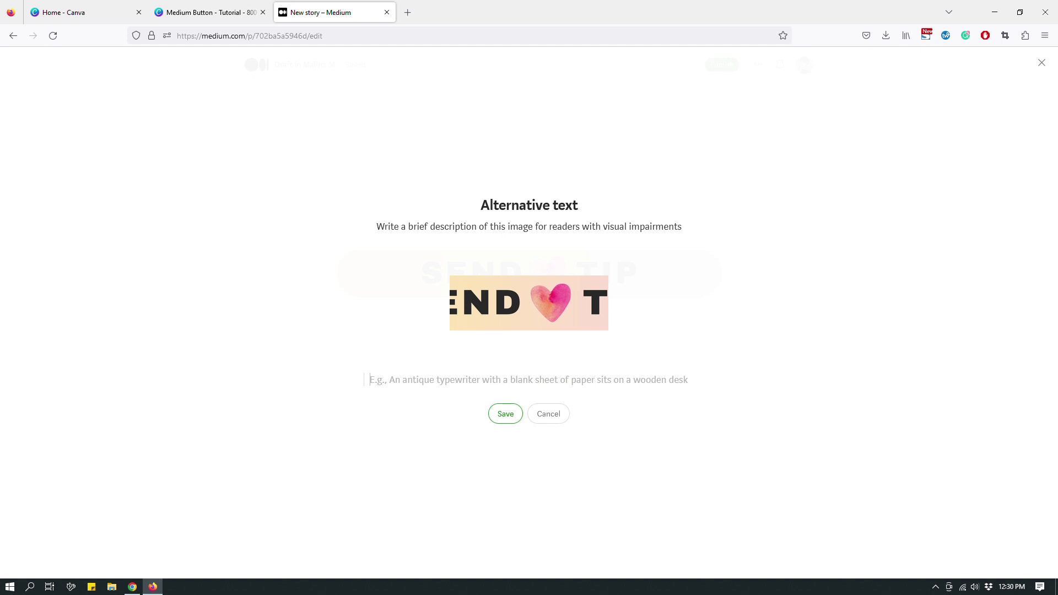
{"action": "type", "text": "Click this "}
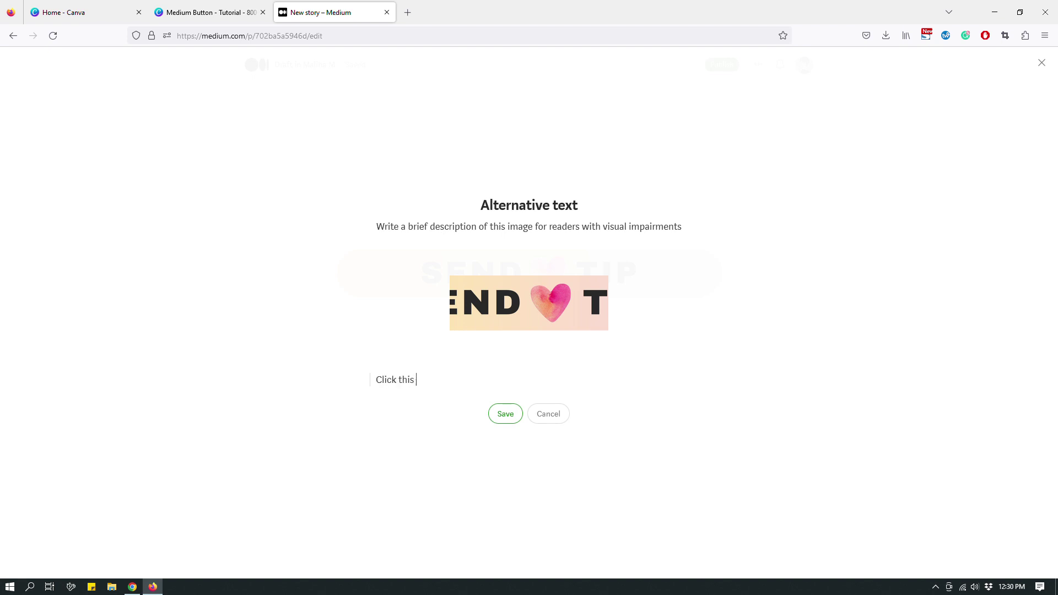
{"action": "type", "text": "image to leave me a small tip. Thanks!"}
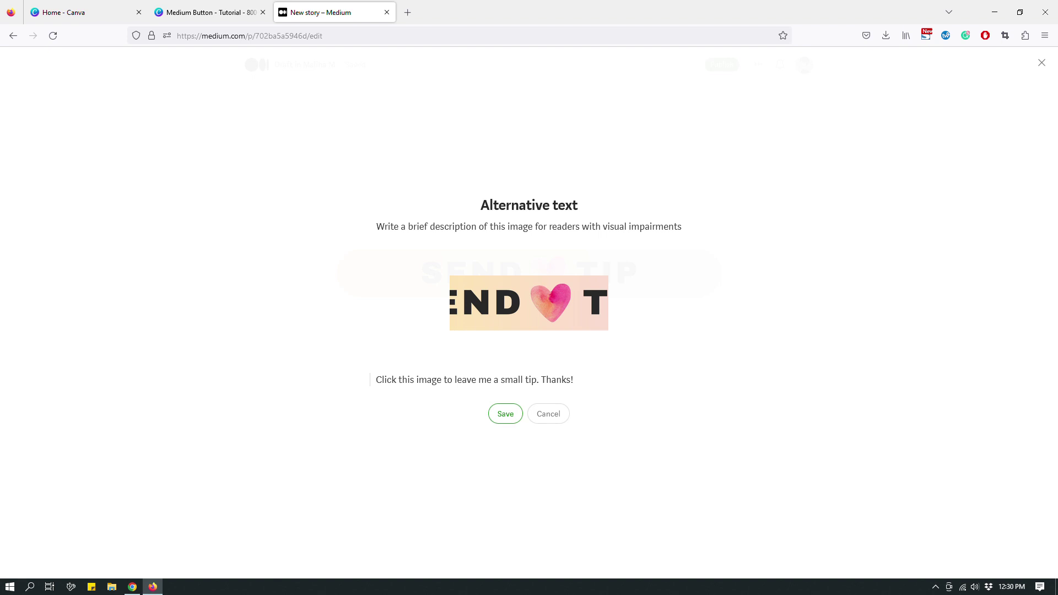
{"action": "left_click", "coordinate": [509, 414]}
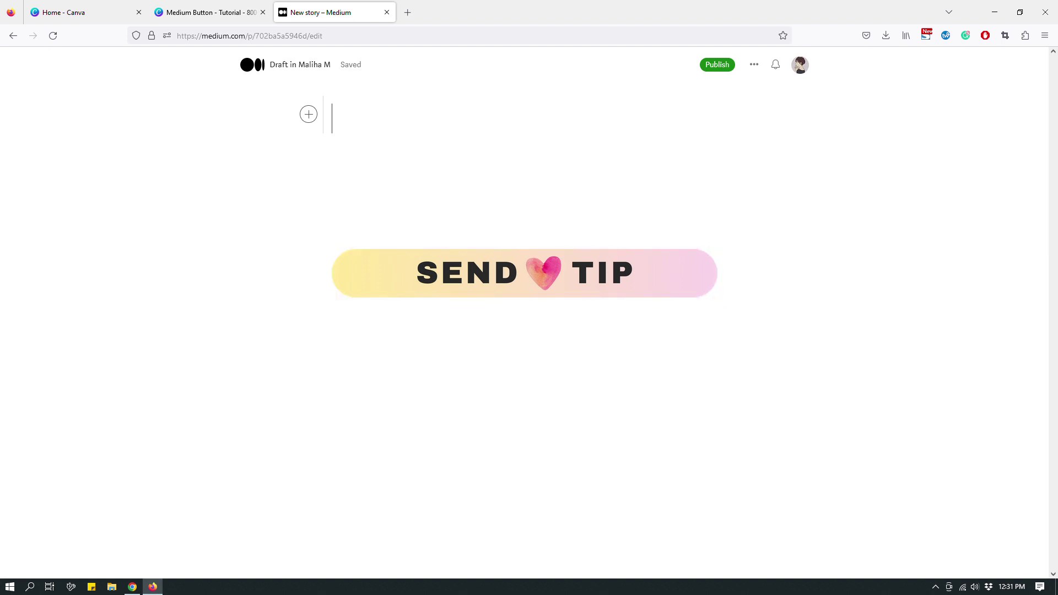
{"action": "right_click", "coordinate": [251, 68]}
{"action": "left_click", "coordinate": [256, 75]}
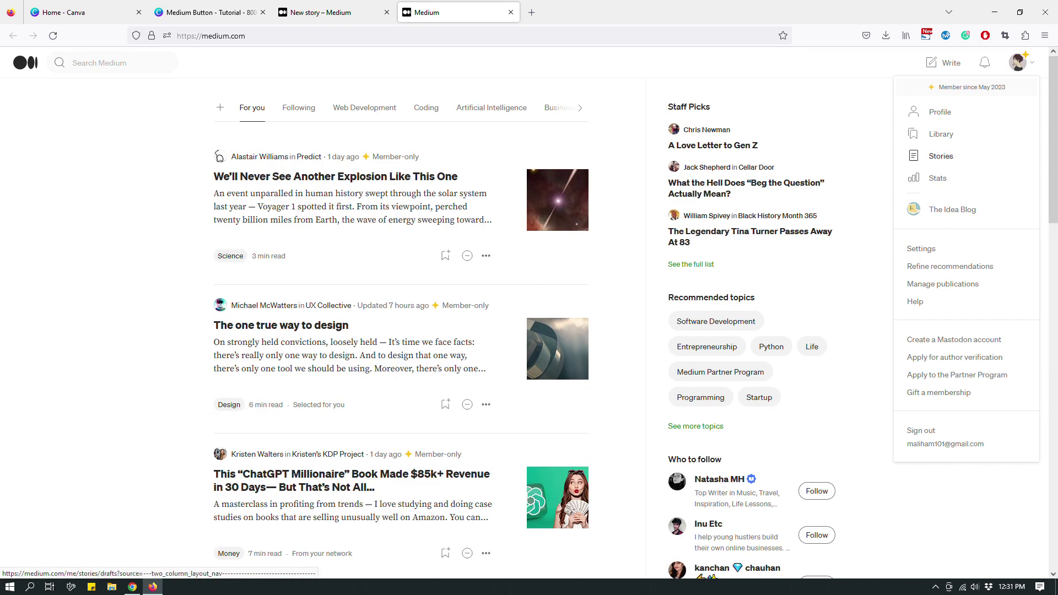
{"action": "left_click", "coordinate": [941, 156]}
{"action": "left_click", "coordinate": [281, 165]}
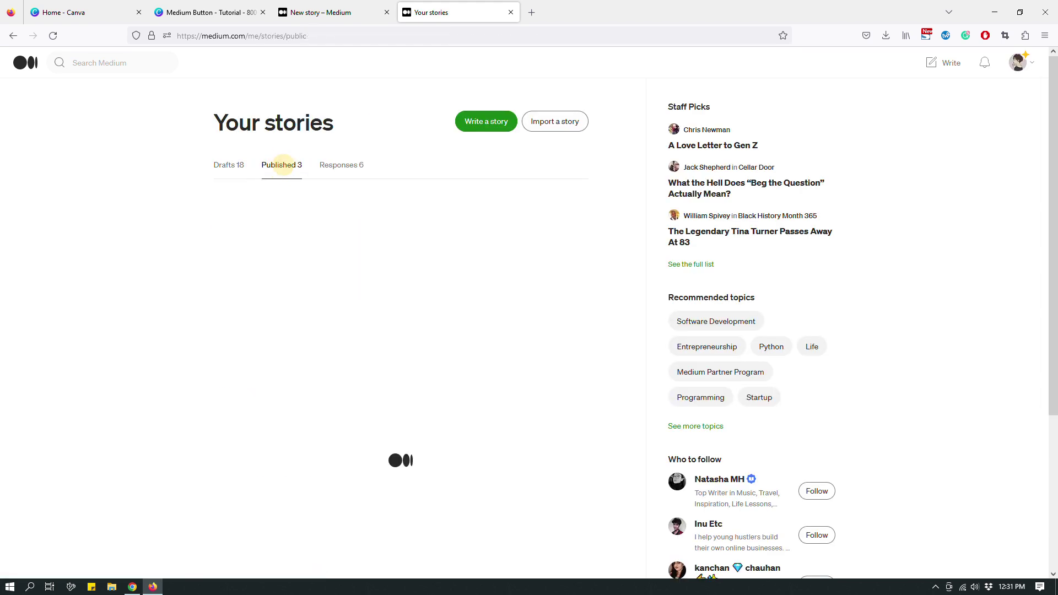
{"action": "left_click", "coordinate": [267, 212]}
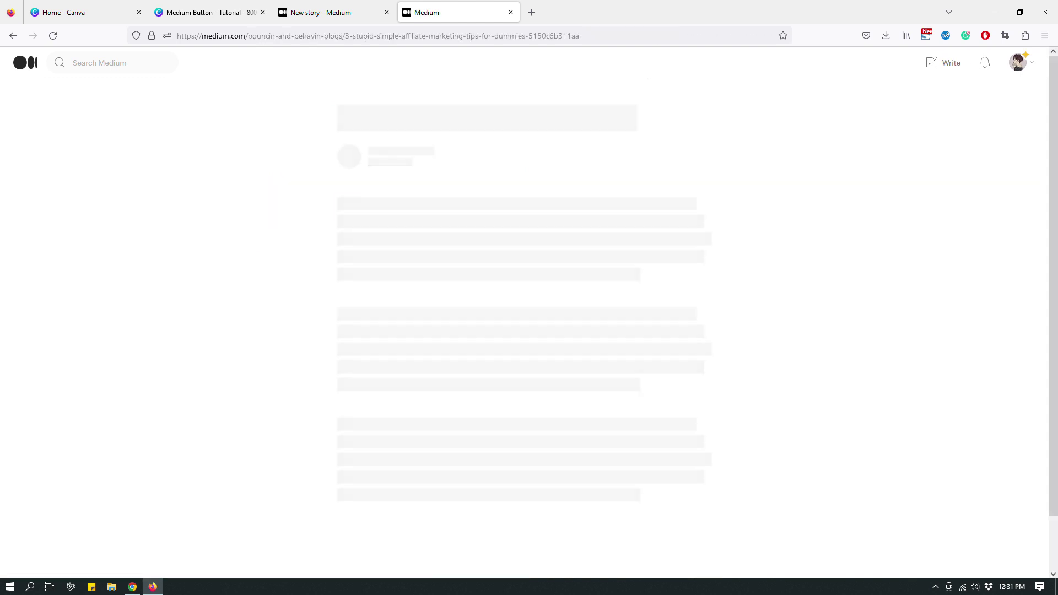
{"action": "scroll", "coordinate": [1050, 176], "scroll_direction": "down", "scroll_amount": 15}
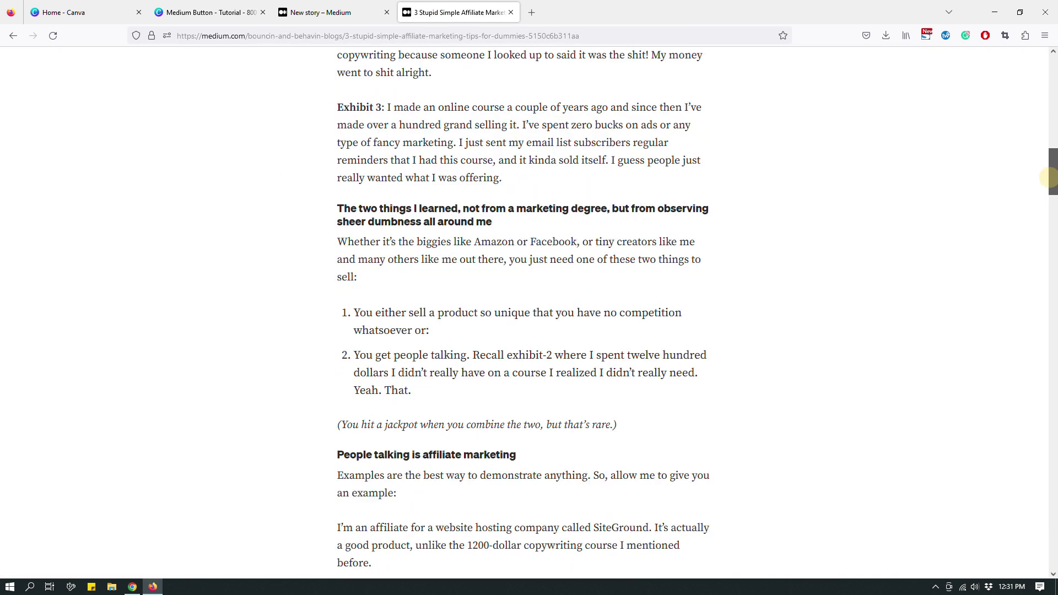
{"action": "left_click_drag", "start_coordinate": [1050, 176], "coordinate": [1047, 361]}
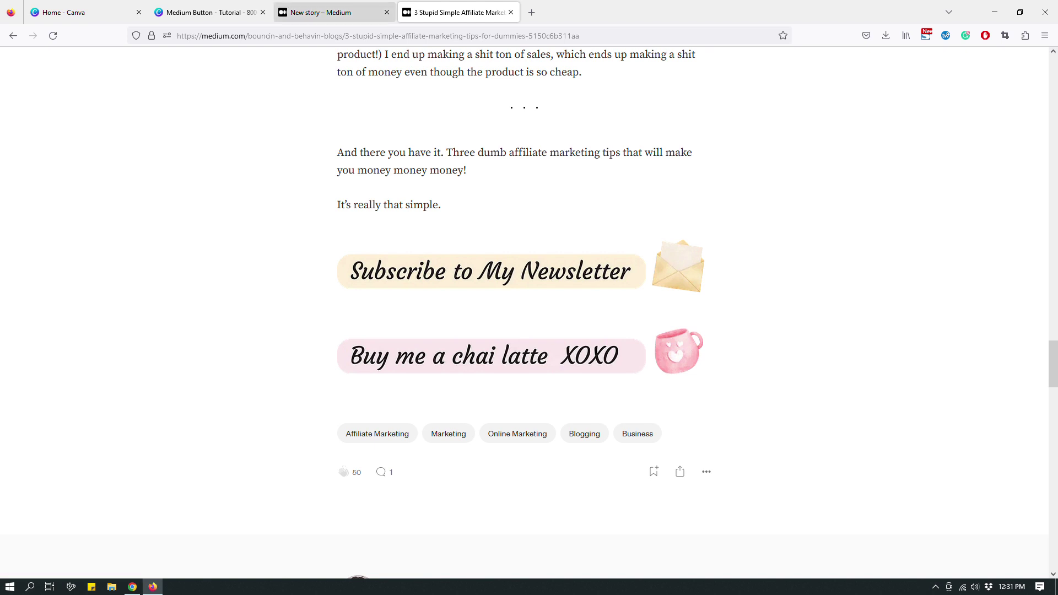
{"action": "left_click", "coordinate": [319, 12]}
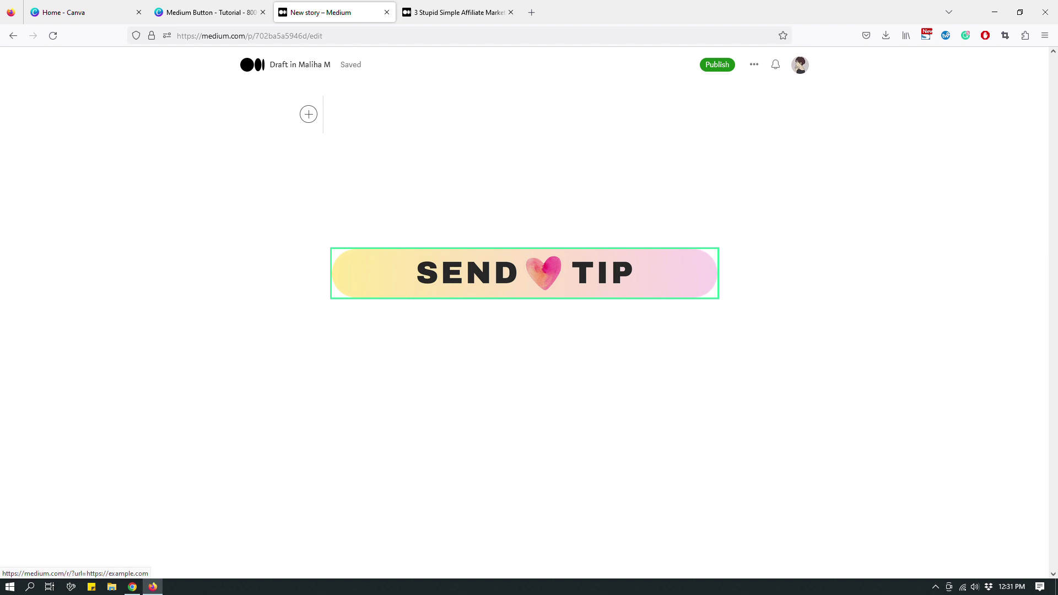